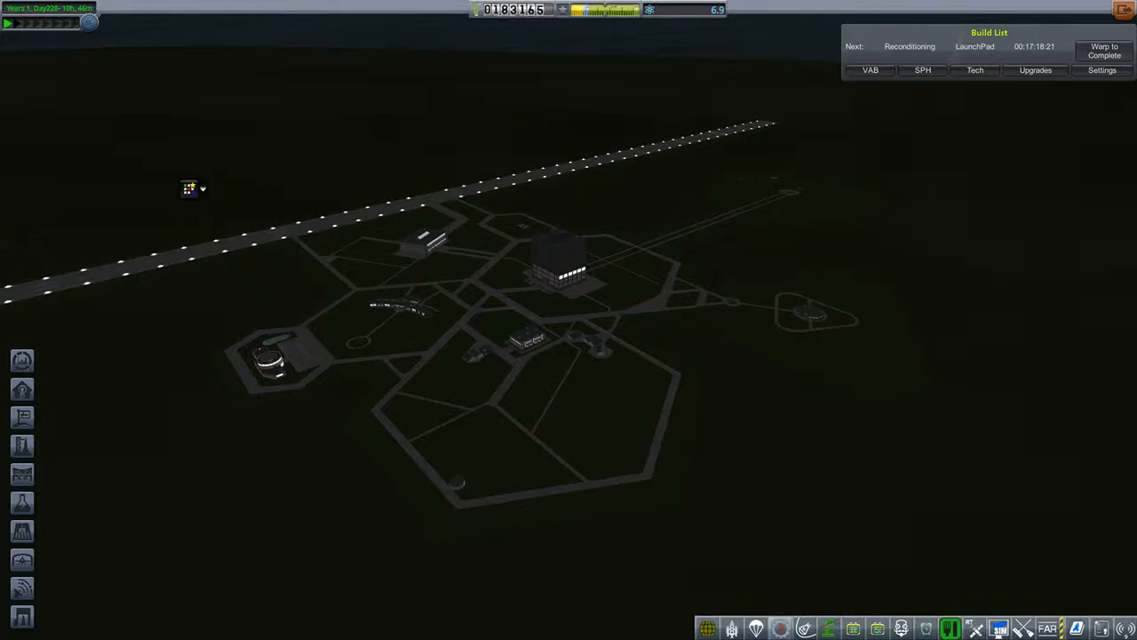
# Step: Enter the Research and Development building to view the tech tree
pyautogui.click(512, 449)
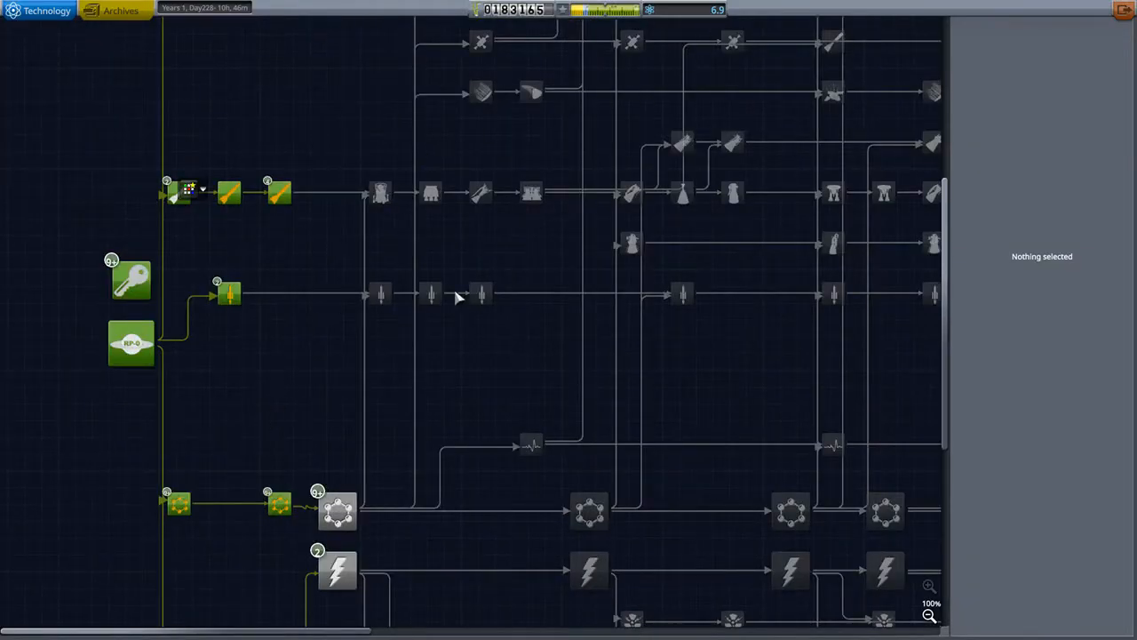
pyautogui.scroll(3, 345, 386)
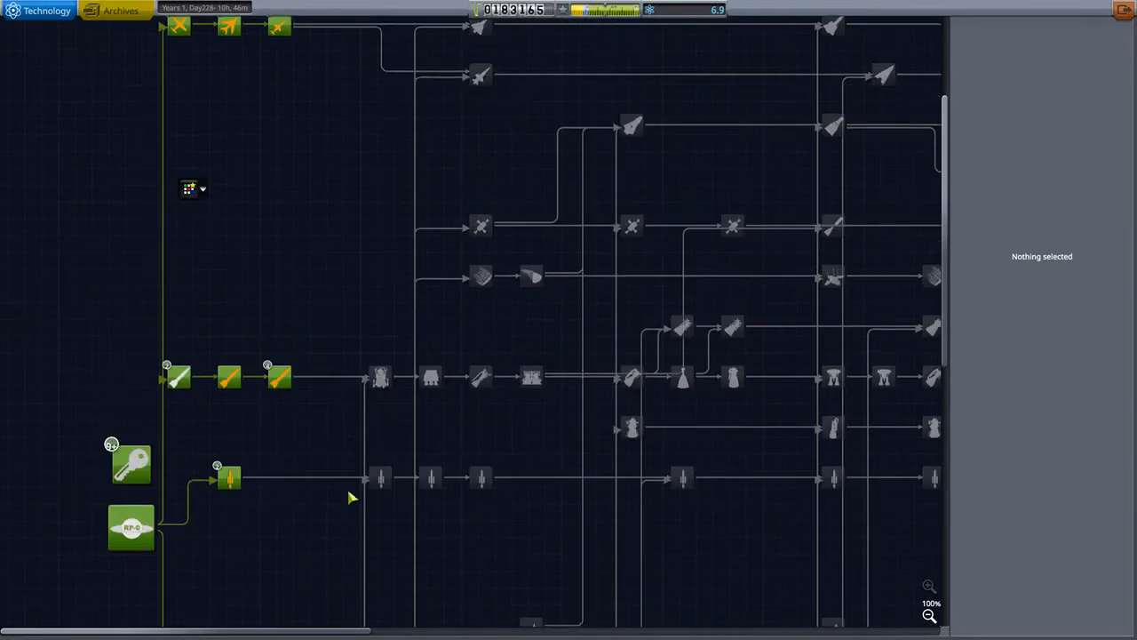
pyautogui.scroll(-3, 332, 325)
pyautogui.scroll(-2, 334, 218)
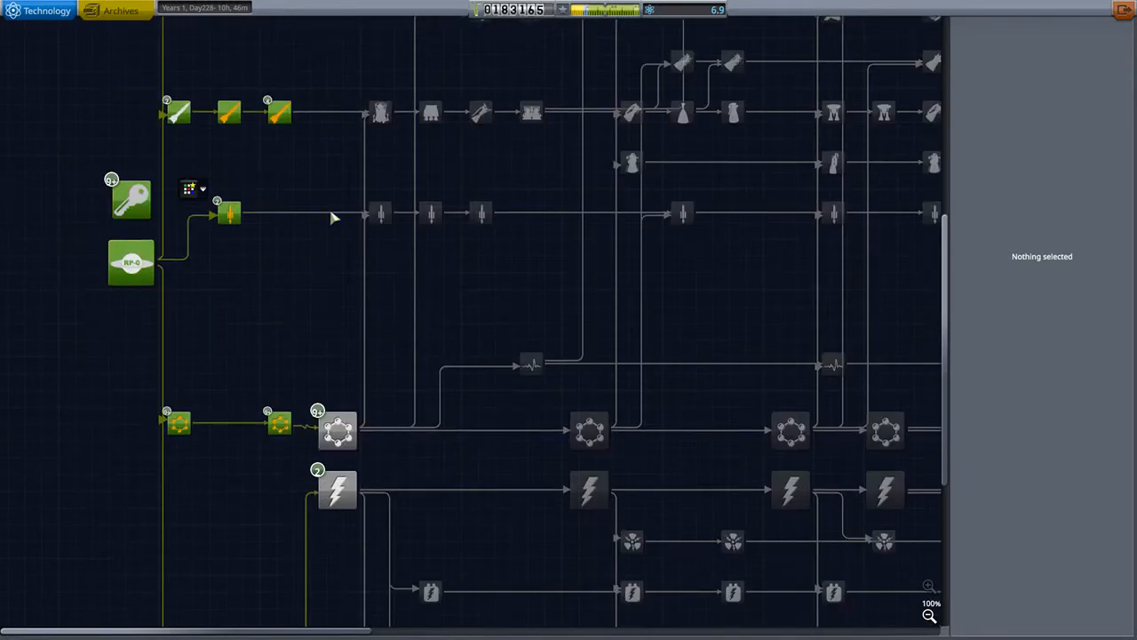
pyautogui.scroll(-2, 341, 391)
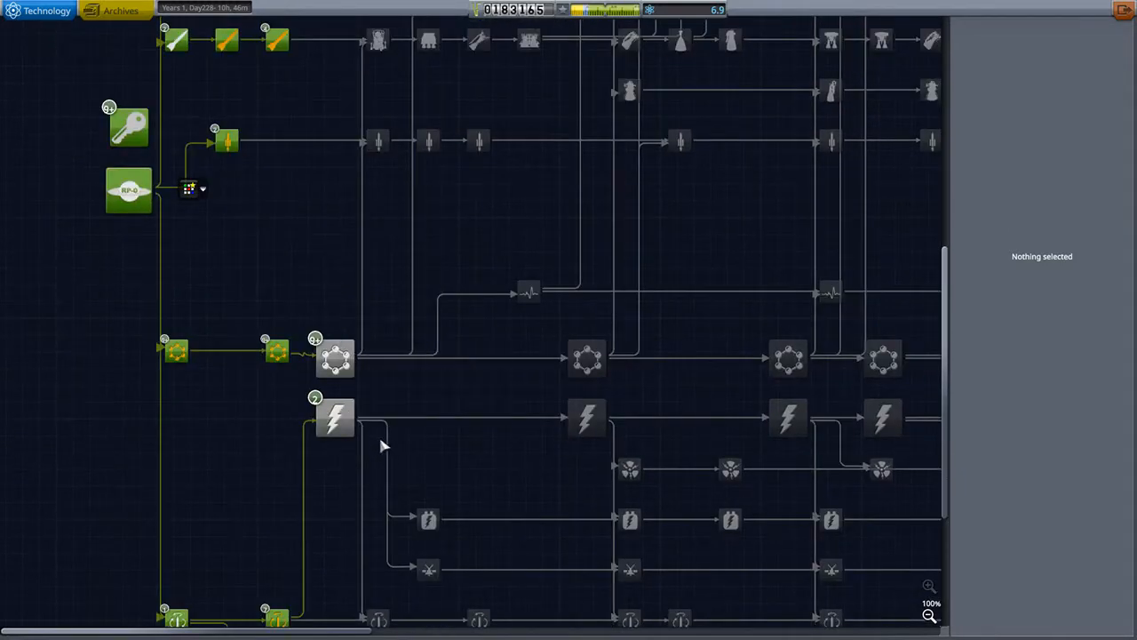
pyautogui.scroll(-2, 382, 439)
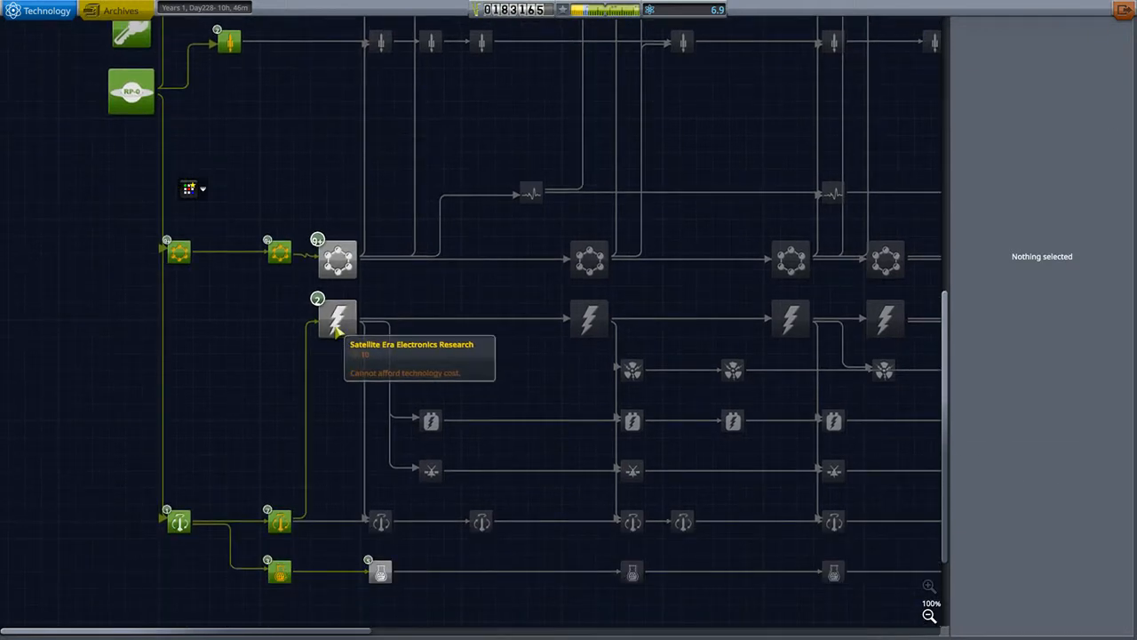
# Step: Compare Satellite Era Electronics and Materials Science node details, then pan to the tree's upper rows
pyautogui.click(336, 322)
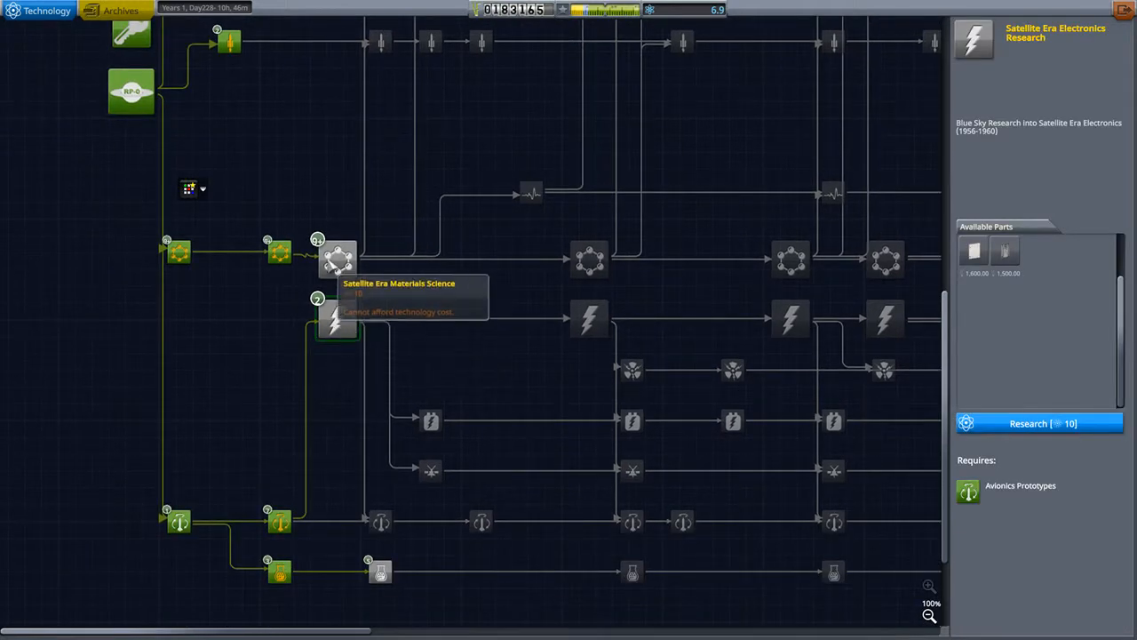
pyautogui.click(338, 262)
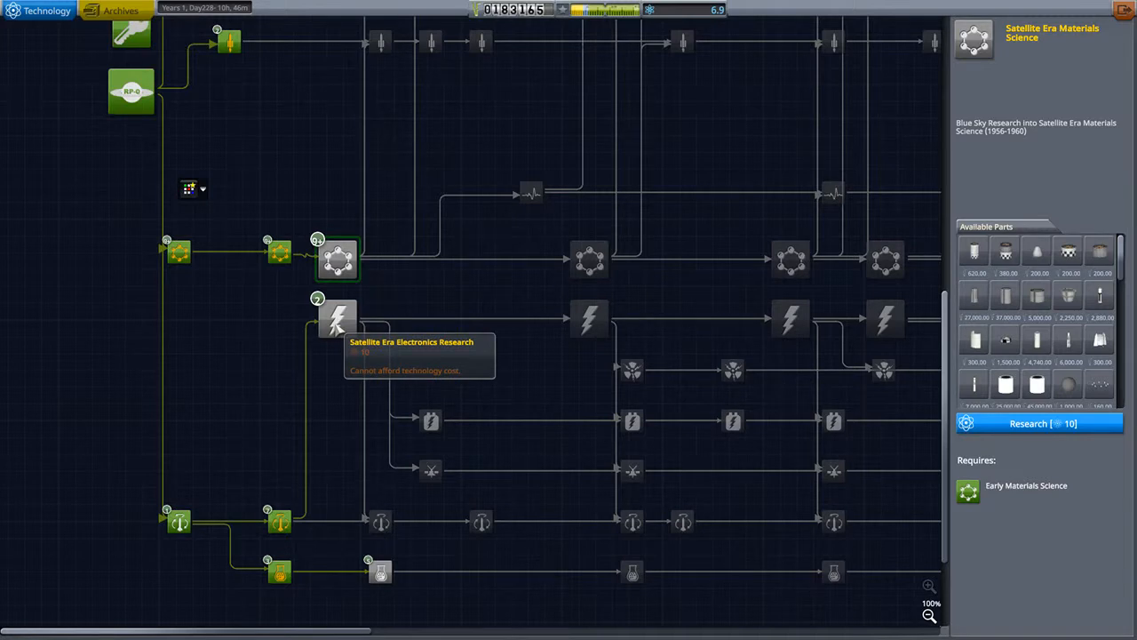
pyautogui.click(336, 322)
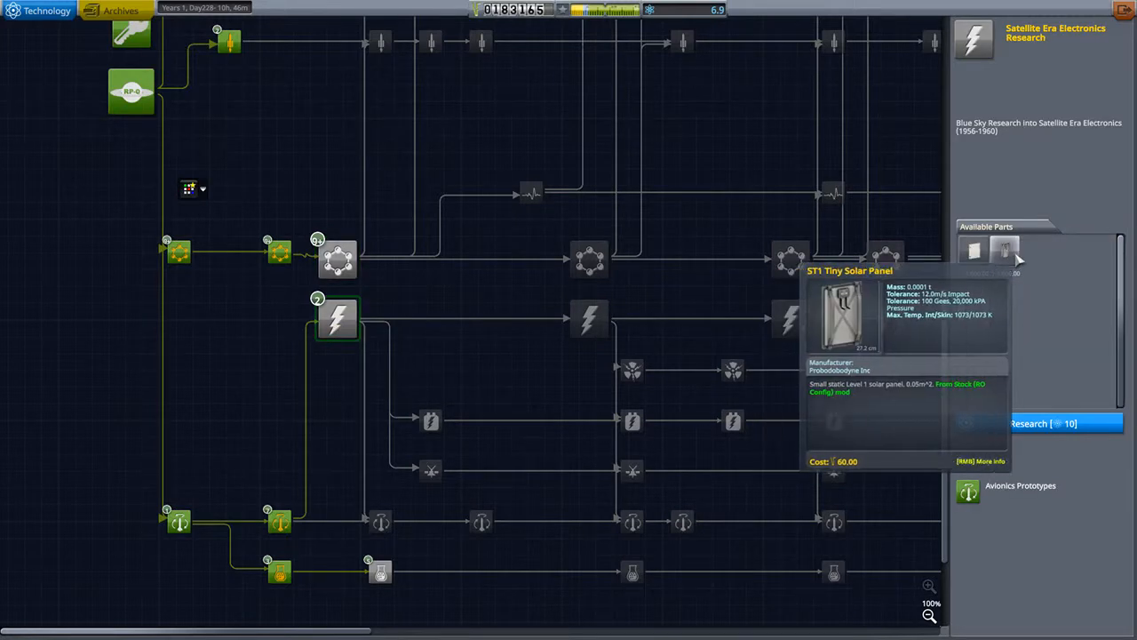
pyautogui.click(350, 268)
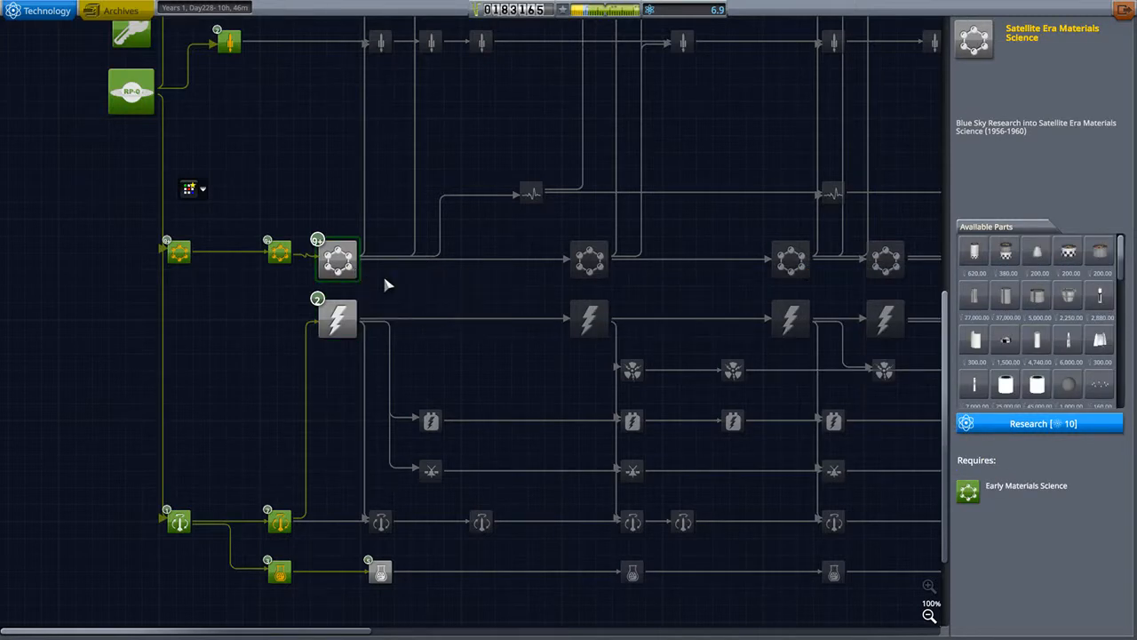
pyautogui.moveTo(1037, 384)
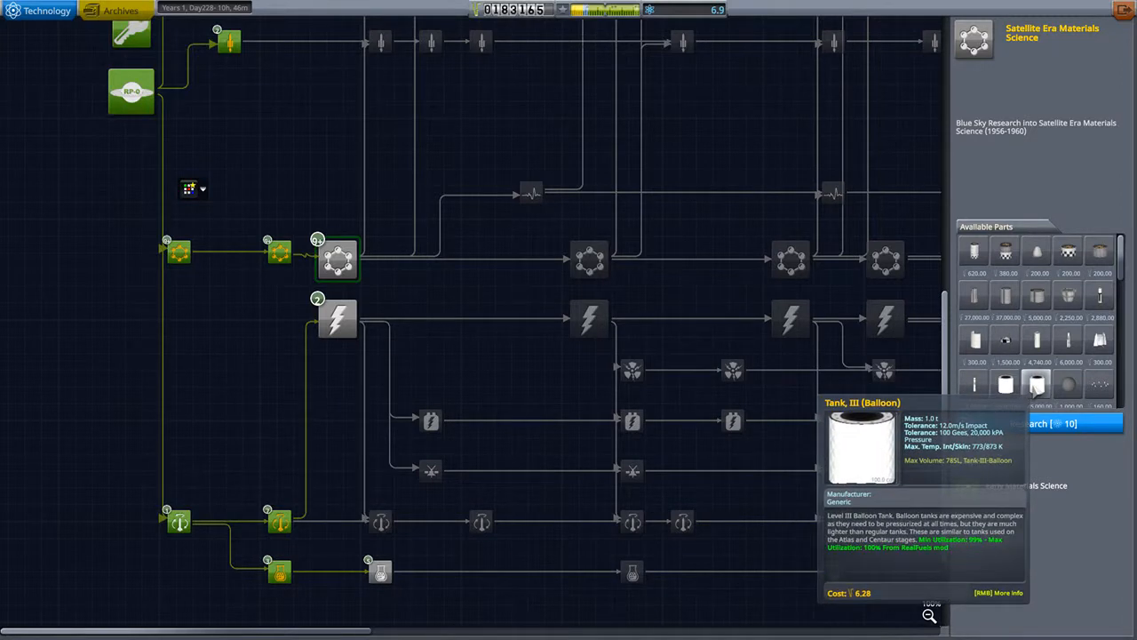
pyautogui.scroll(-2, 1058, 373)
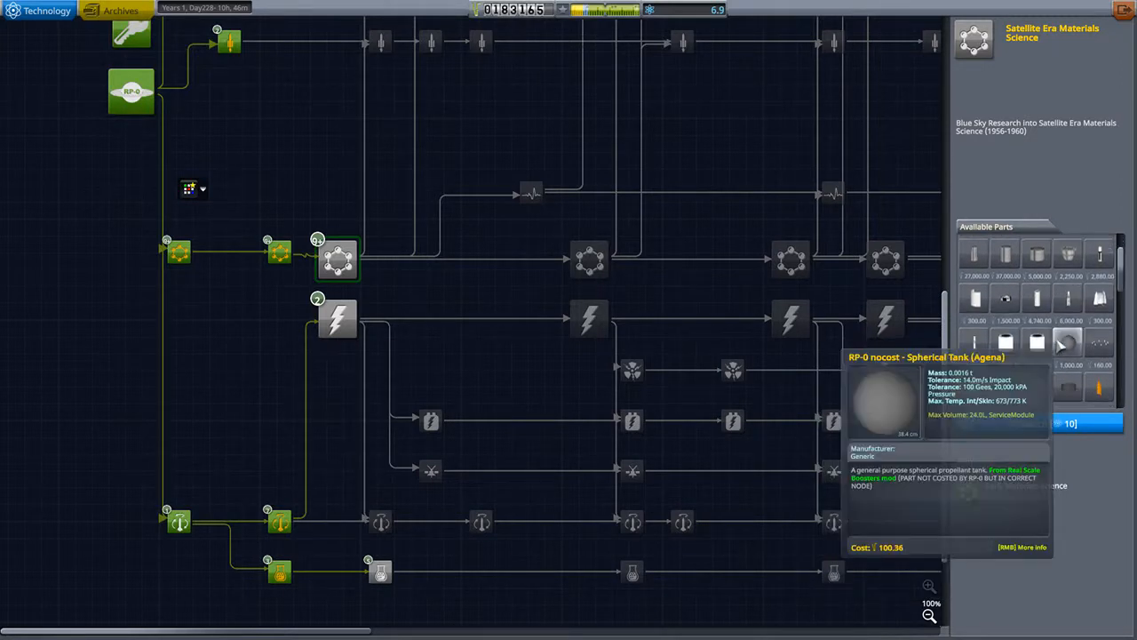
pyautogui.scroll(-1, 1063, 349)
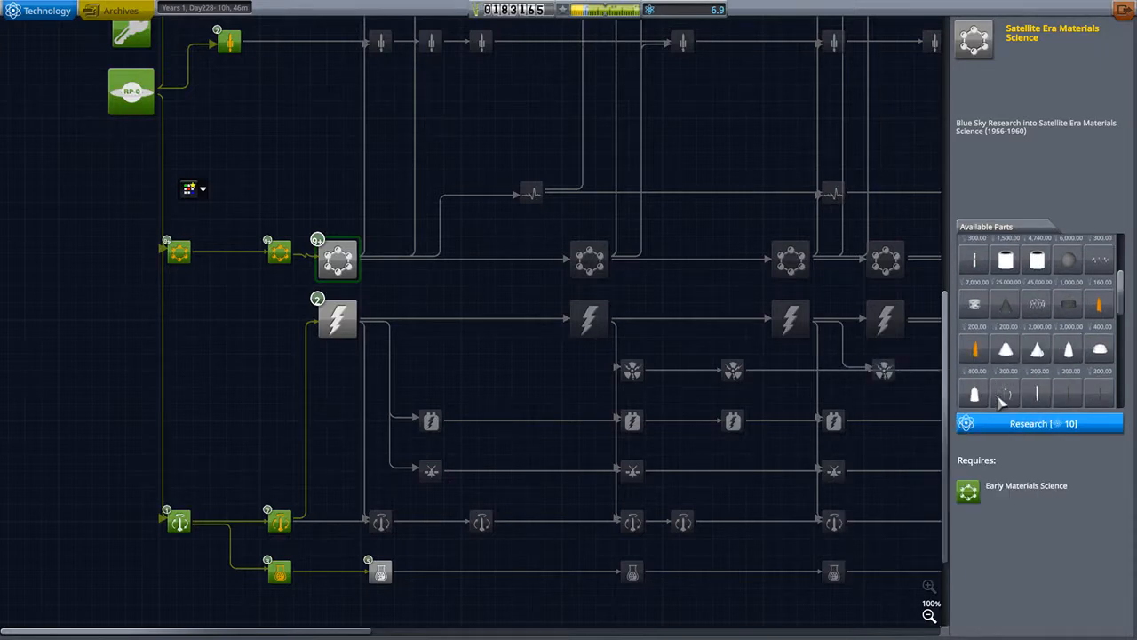
pyautogui.moveTo(385, 186)
pyautogui.mouseDown()
pyautogui.moveTo(394, 329)
pyautogui.moveTo(378, 452)
pyautogui.mouseUp()
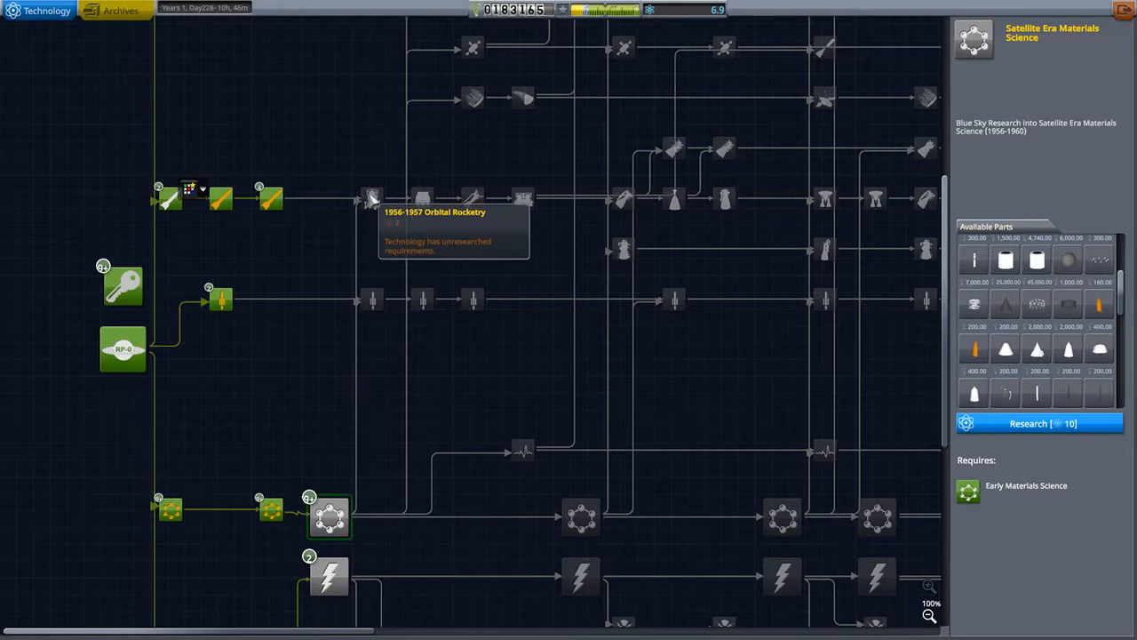
# Step: Review the 1956-1957 Orbital Rocketry requirements, then leave R&D for the space center
pyautogui.click(371, 199)
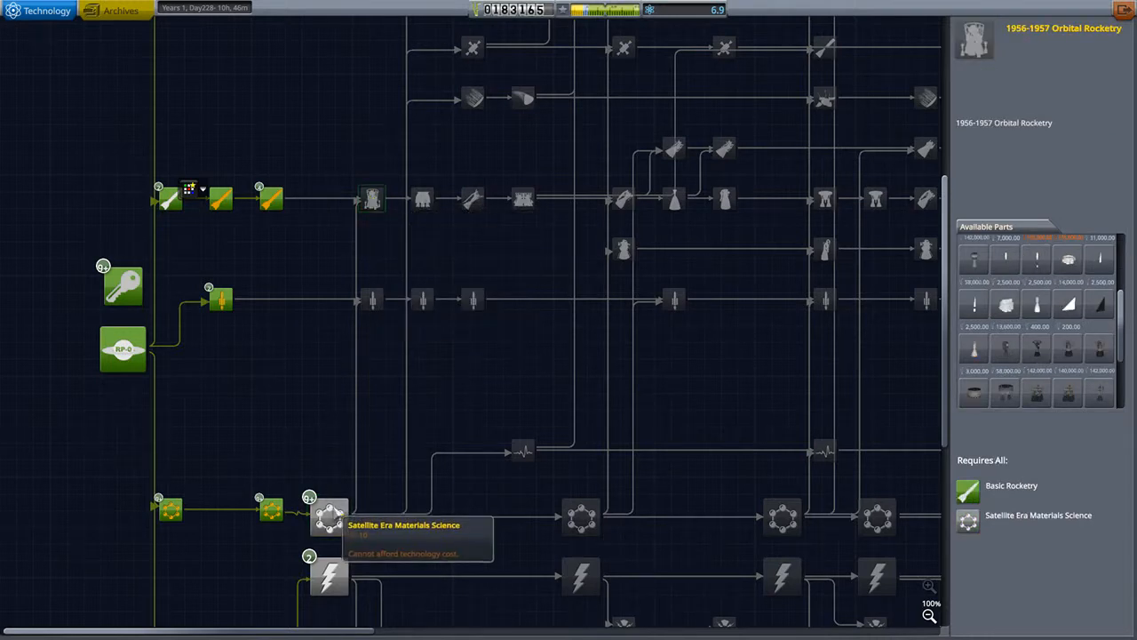
pyautogui.click(330, 513)
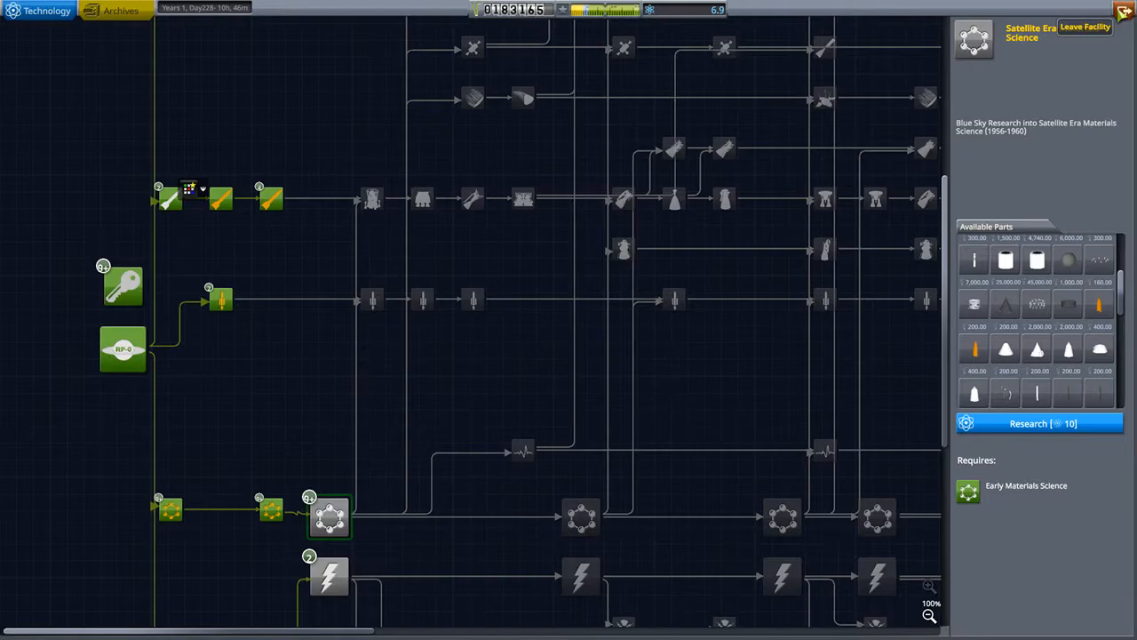
pyautogui.click(1122, 14)
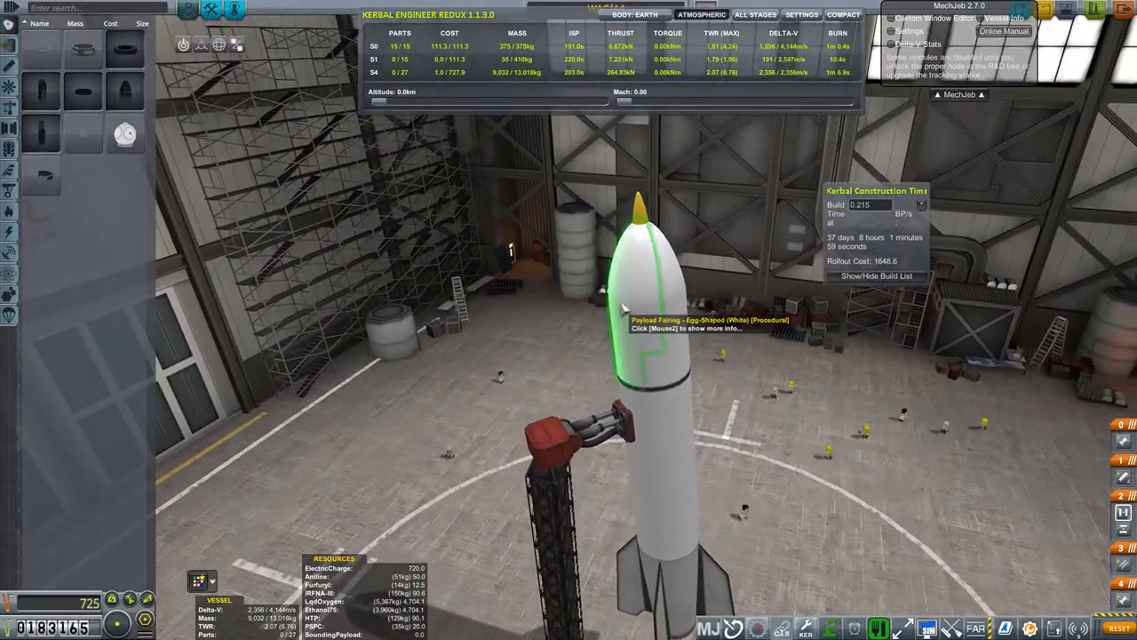
# Step: Detach the nose fairing and bring up the Aerobee engine's part window
pyautogui.click(667, 306)
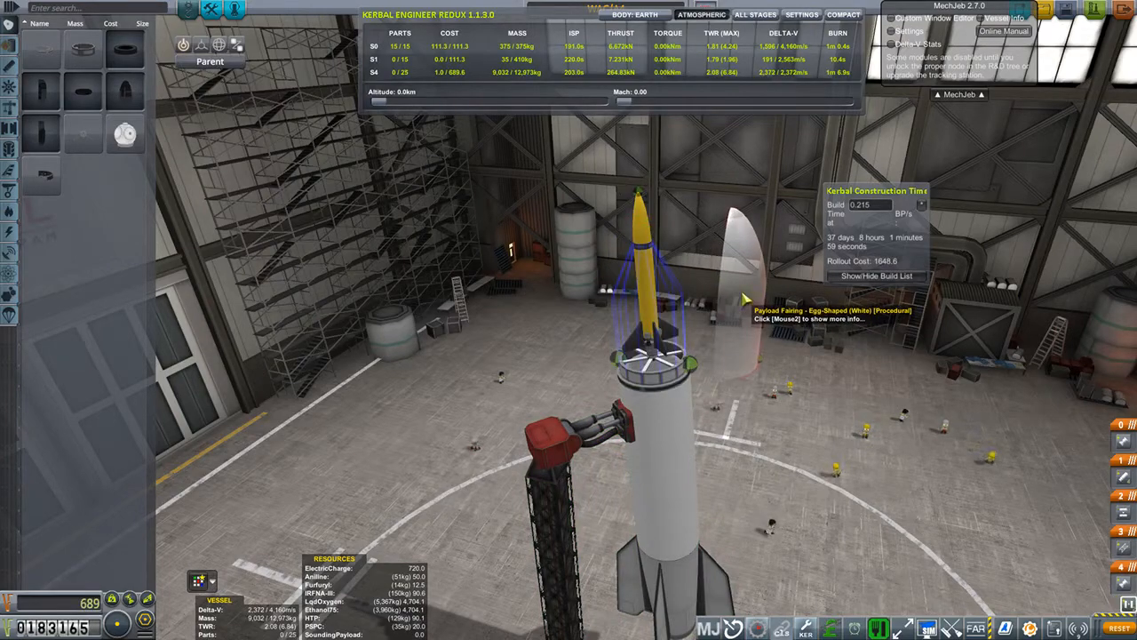
pyautogui.scroll(-5, 723, 363)
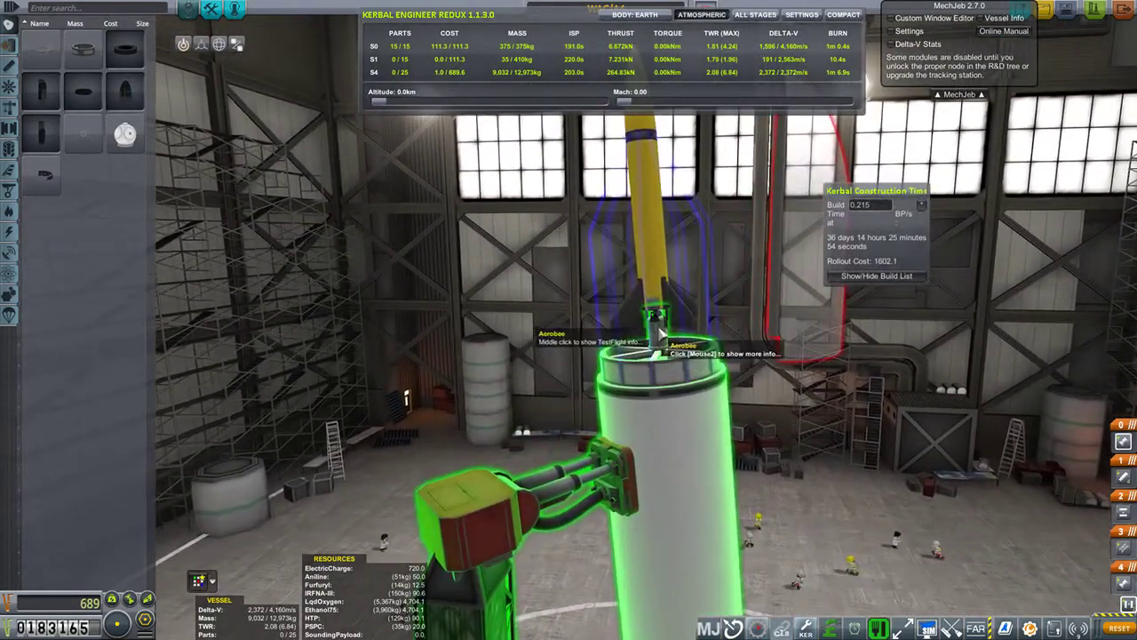
pyautogui.rightClick(653, 311)
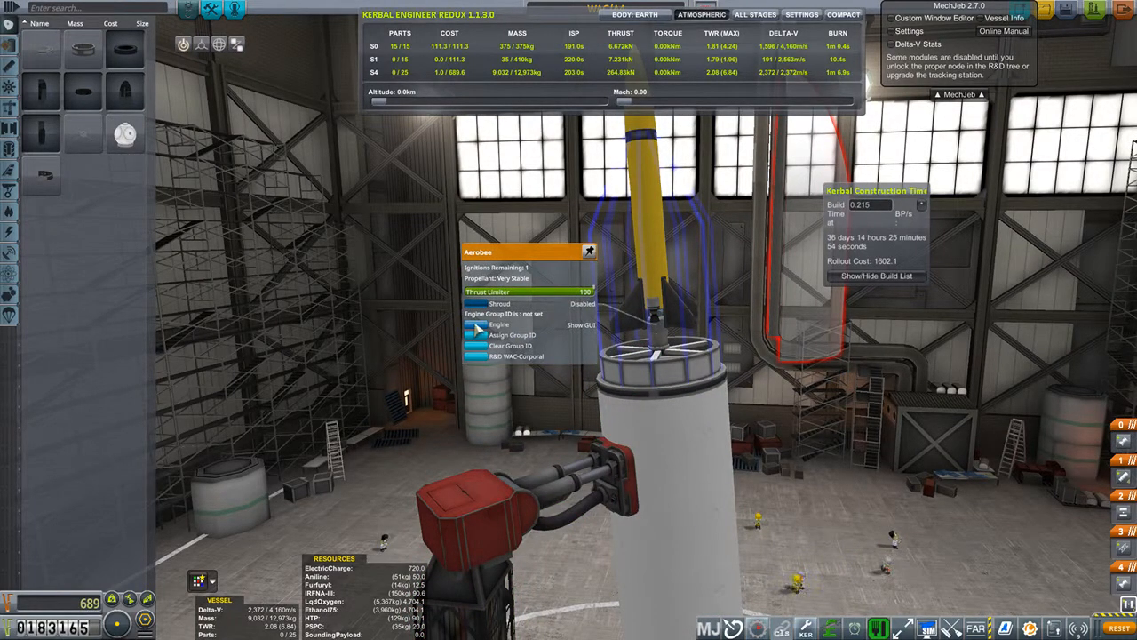
# Step: Purchase the XASR-1 Aerobee configuration and refit the payload fairing
pyautogui.click(478, 327)
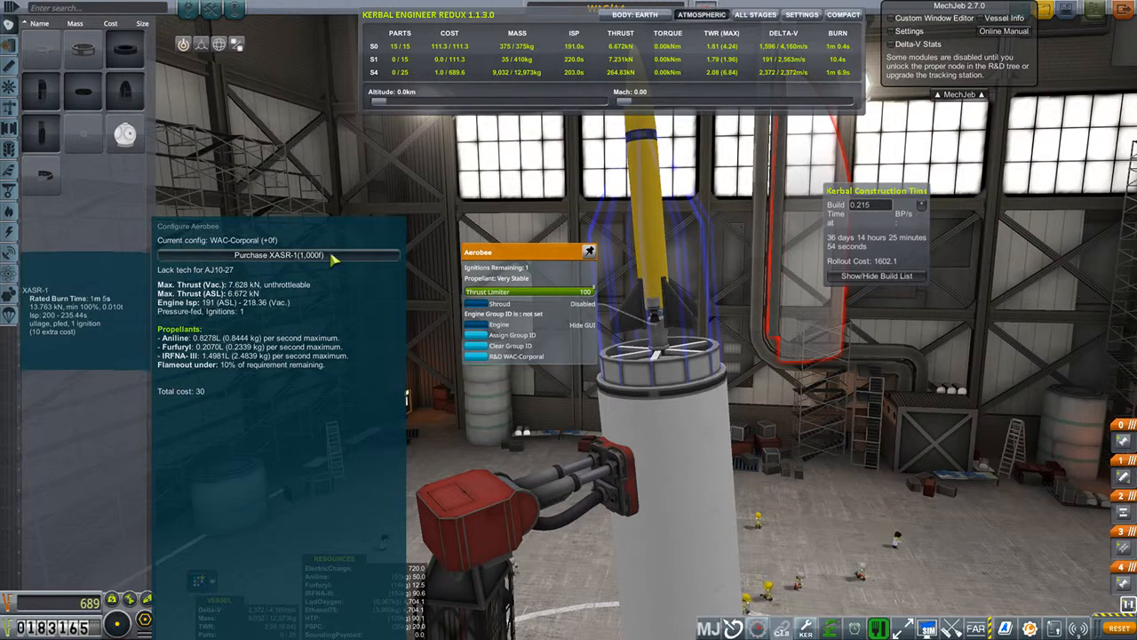
pyautogui.moveTo(278, 255)
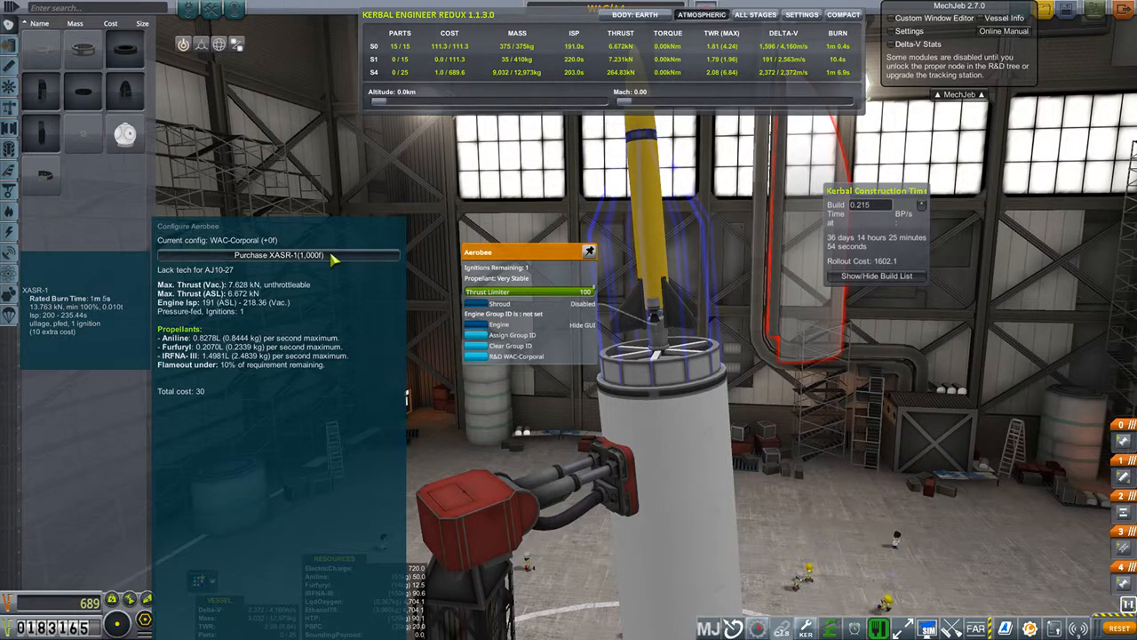
pyautogui.click(333, 256)
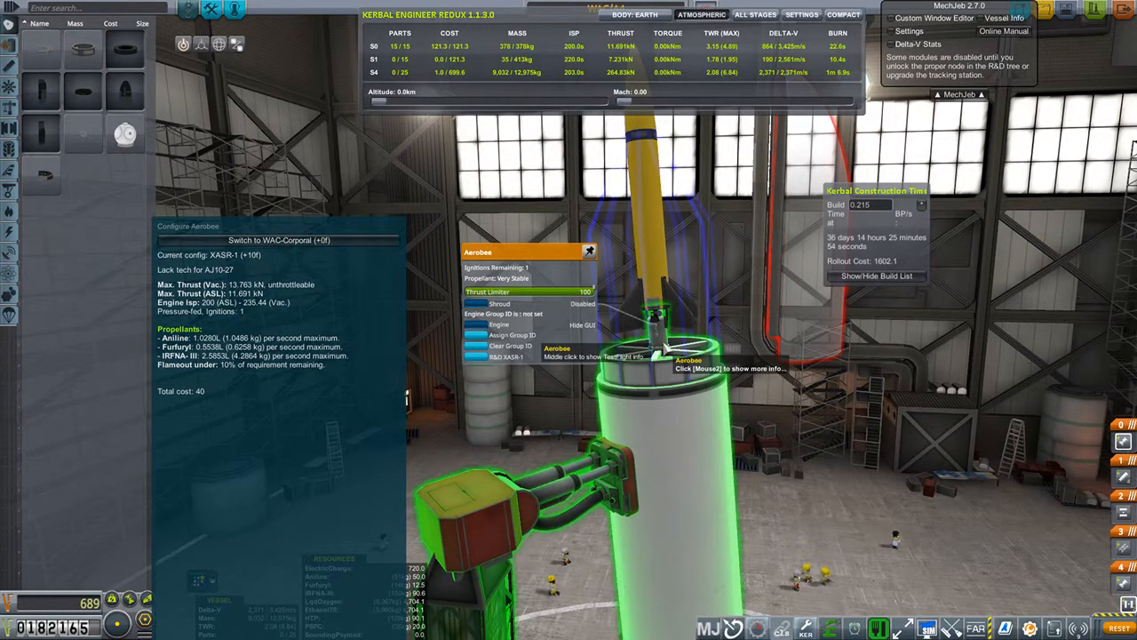
pyautogui.scroll(3, 664, 354)
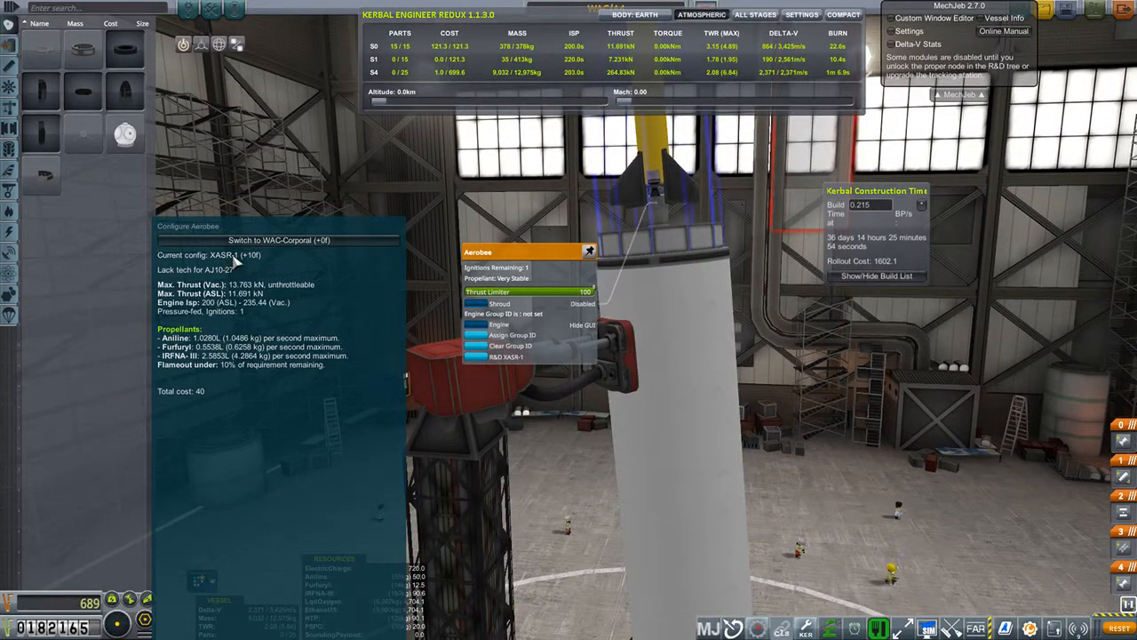
pyautogui.scroll(3, 765, 267)
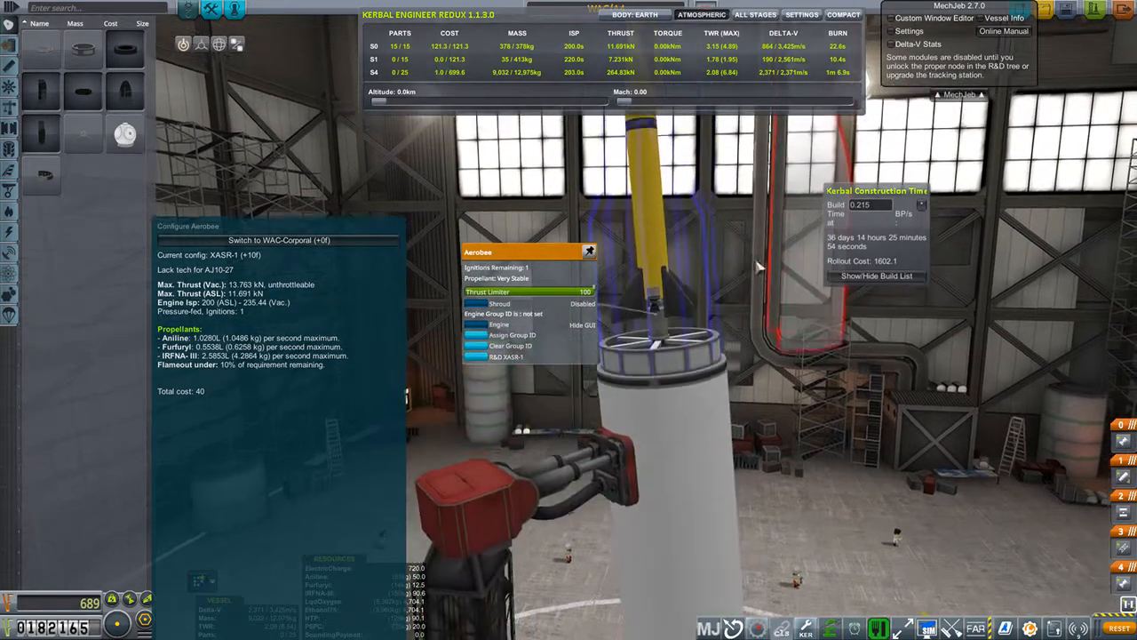
pyautogui.click(715, 298)
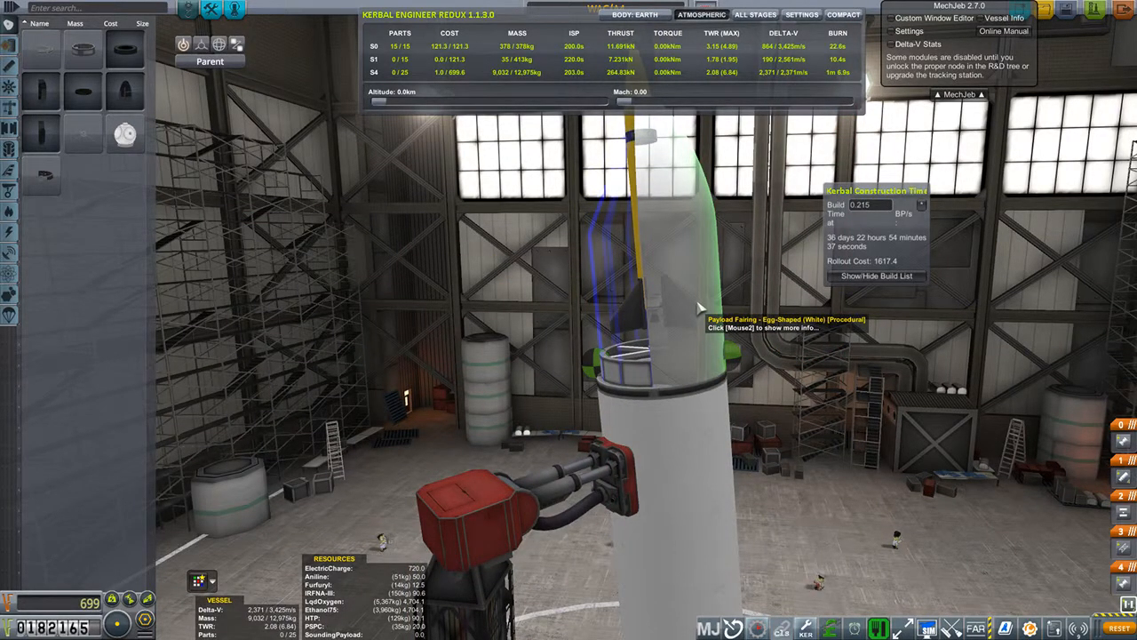
# Step: Remove the fairing again and reseat the rocket on its launch clamp
pyautogui.click(698, 306)
pyautogui.scroll(3, 577, 283)
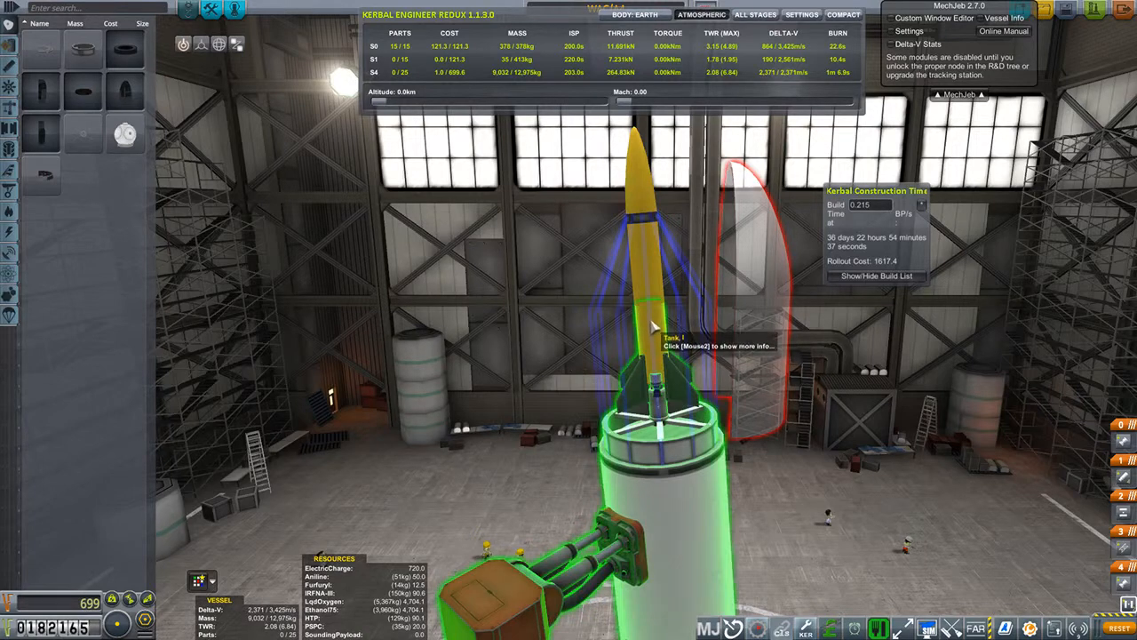
pyautogui.click(666, 353)
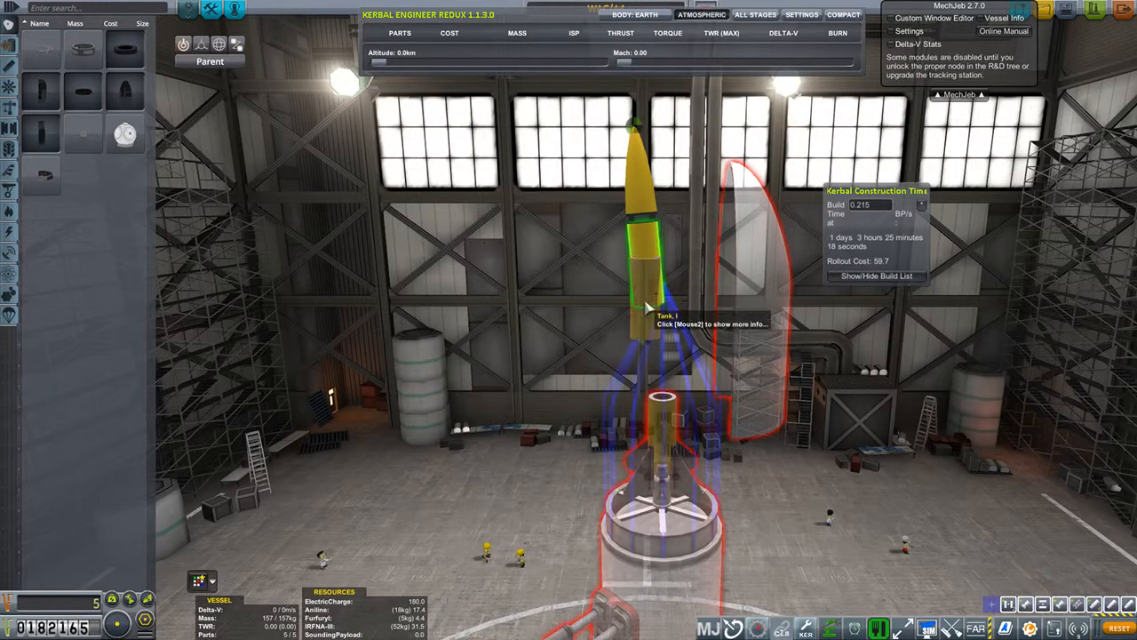
pyautogui.click(656, 351)
pyautogui.scroll(2, 656, 351)
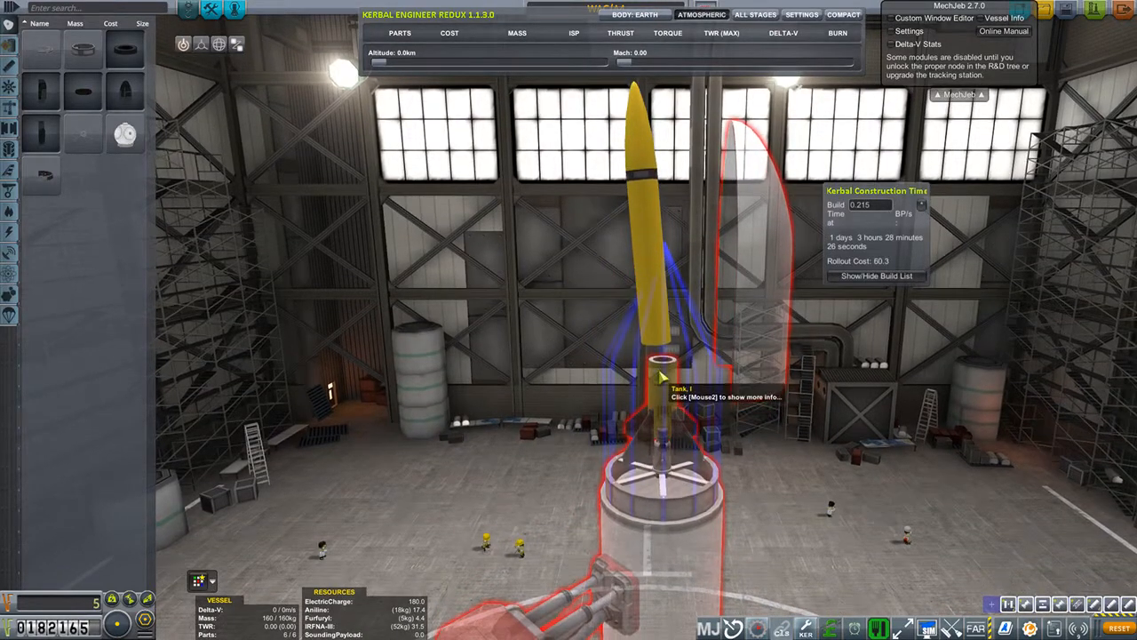
pyautogui.click(647, 325)
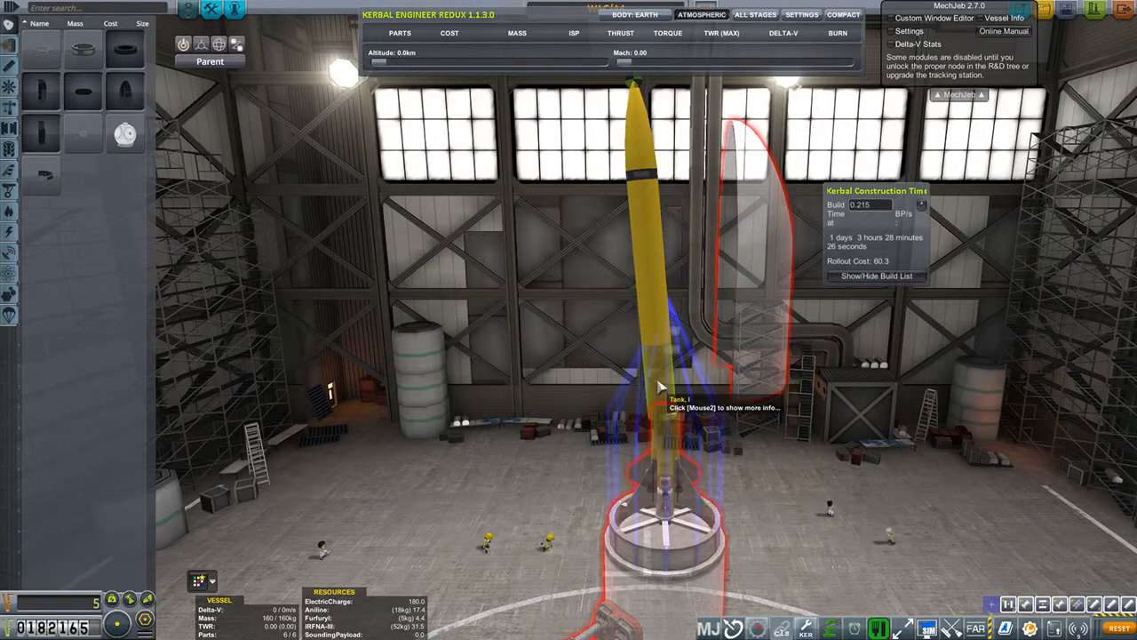
pyautogui.click(665, 453)
# Step: Empty the tank and refill it with the Aniline, Furfuryl and IRFNA-III mix
pyautogui.rightClick(665, 453)
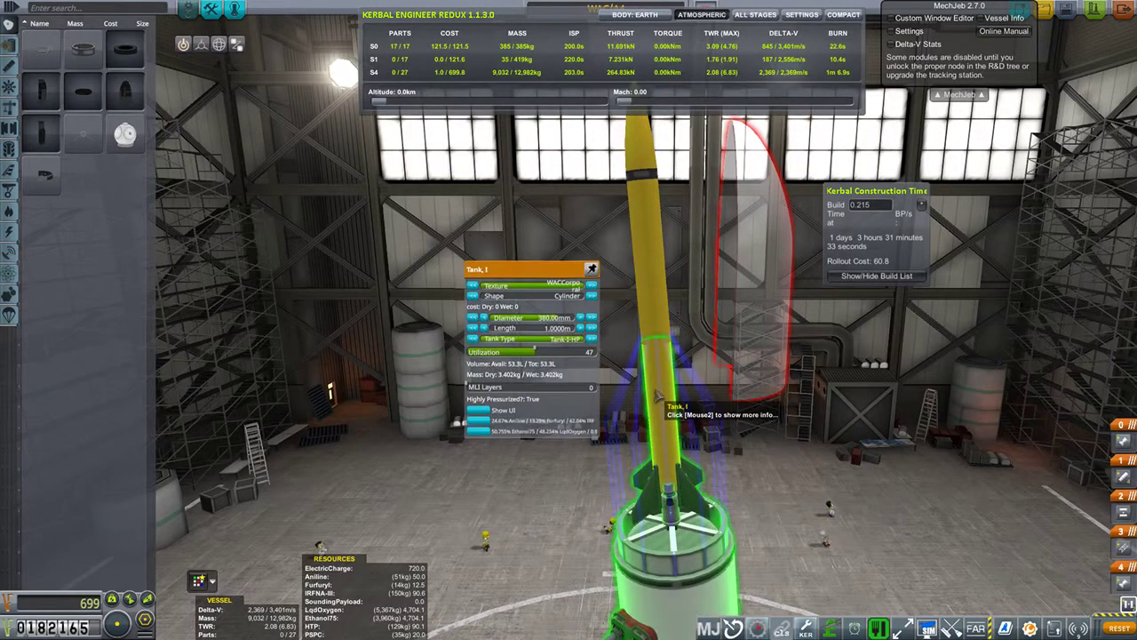
pyautogui.click(479, 421)
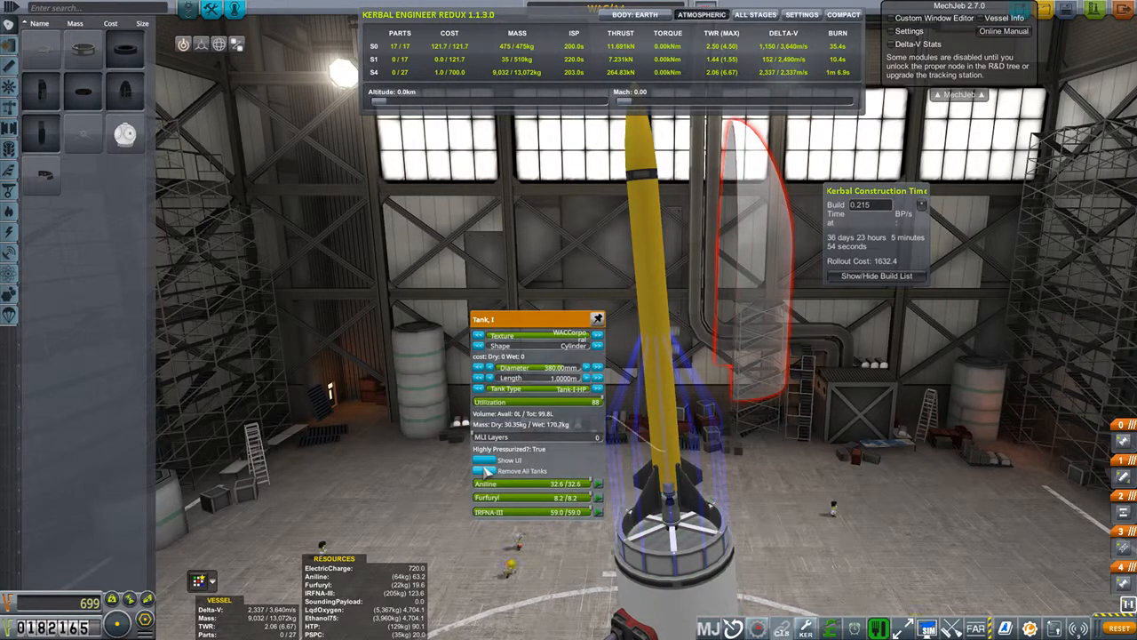
pyautogui.click(523, 471)
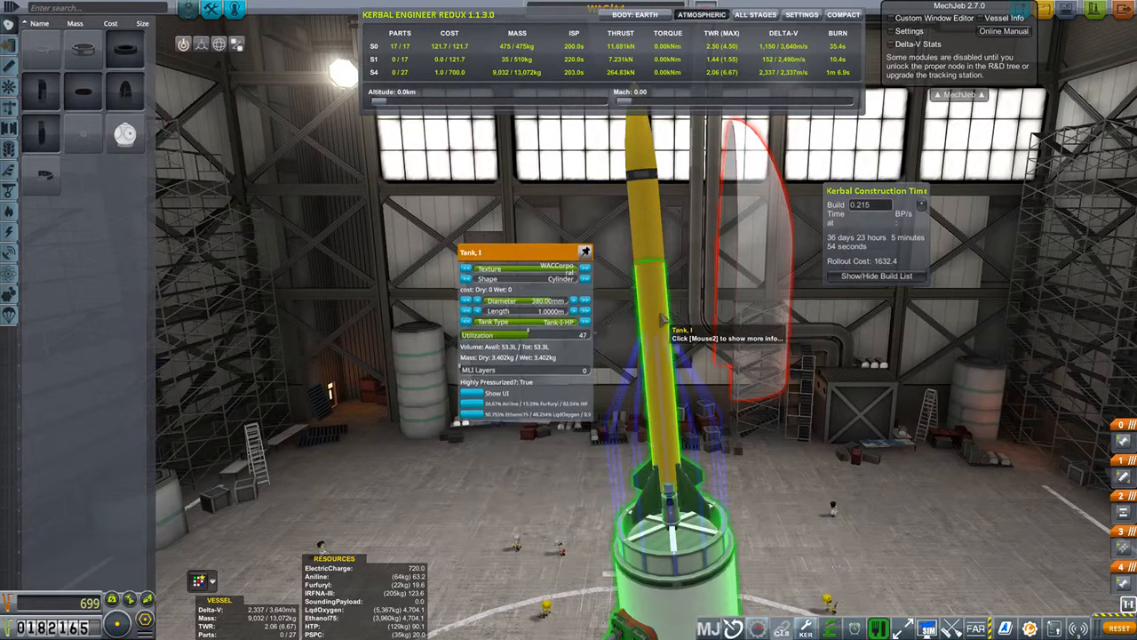
pyautogui.click(472, 404)
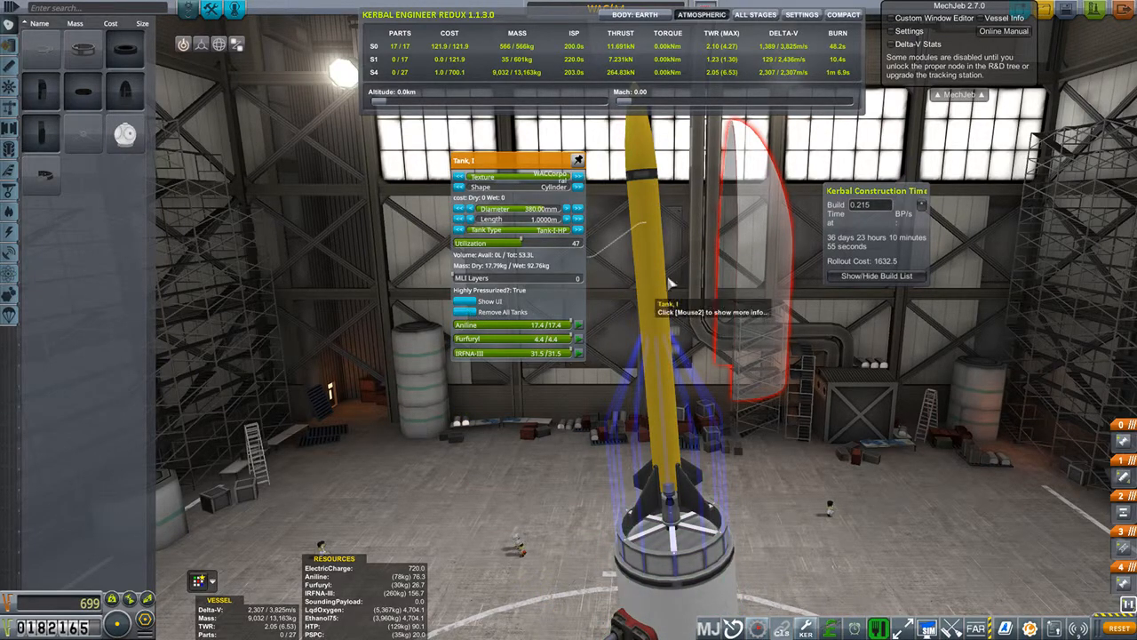
pyautogui.scroll(-3, 643, 266)
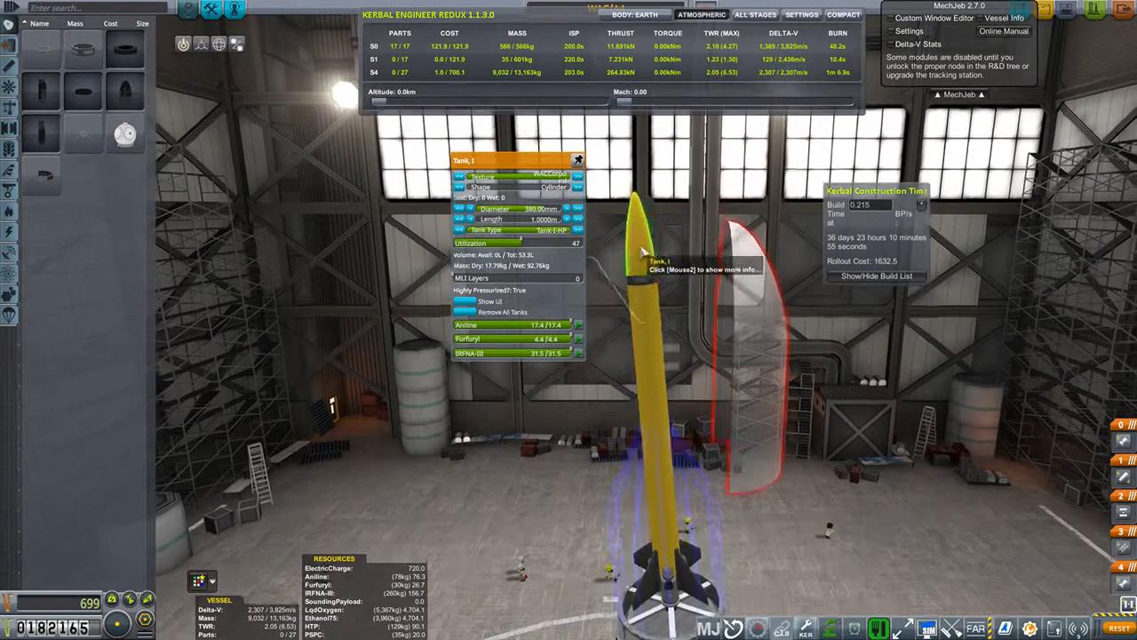
pyautogui.scroll(4, 675, 293)
pyautogui.scroll(2, 686, 305)
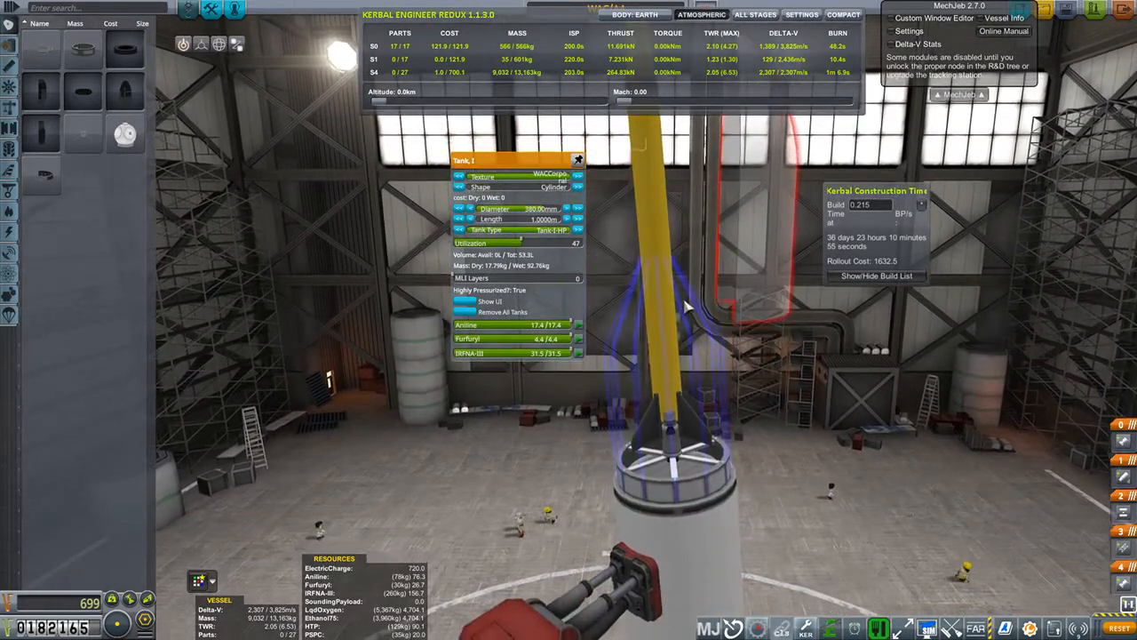
pyautogui.scroll(2, 671, 266)
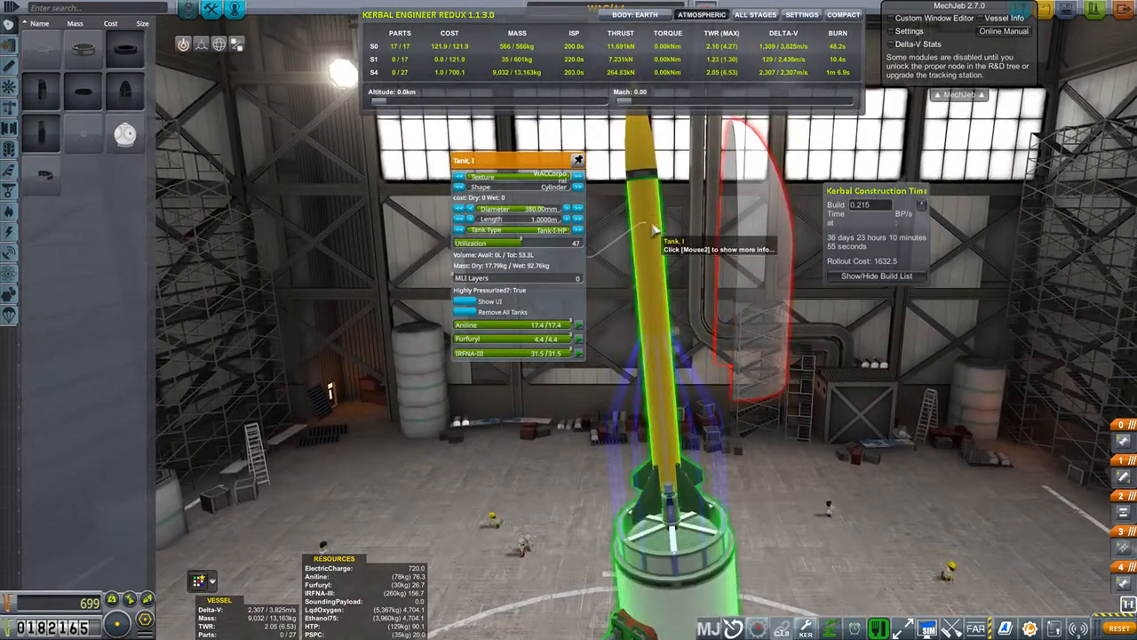
pyautogui.scroll(2, 651, 245)
pyautogui.scroll(-2, 658, 289)
pyautogui.scroll(-2, 660, 292)
# Step: Pull the lower tank off, lengthen it to 2.0 m and purchase tooling for the new size
pyautogui.click(711, 425)
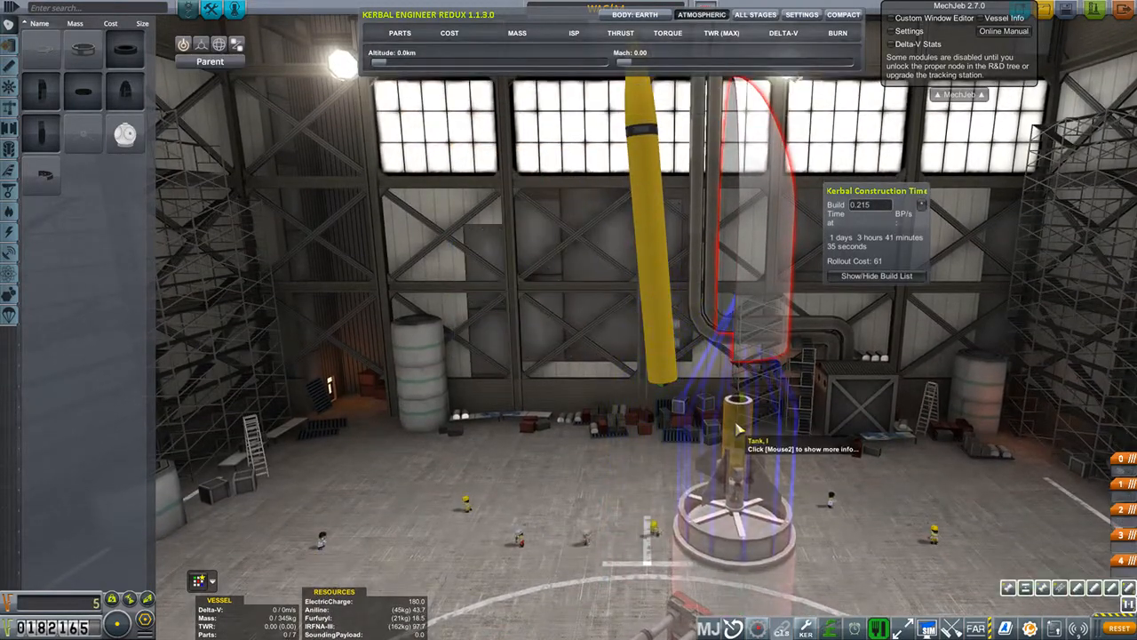
pyautogui.click(625, 271)
pyautogui.click(440, 267)
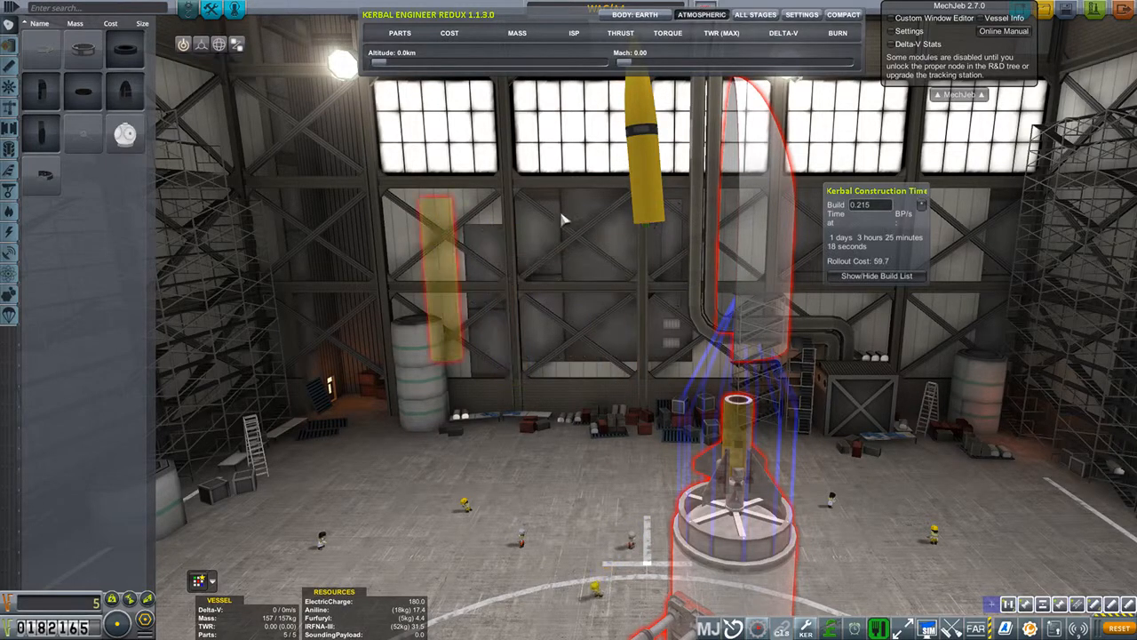
pyautogui.rightClick(638, 188)
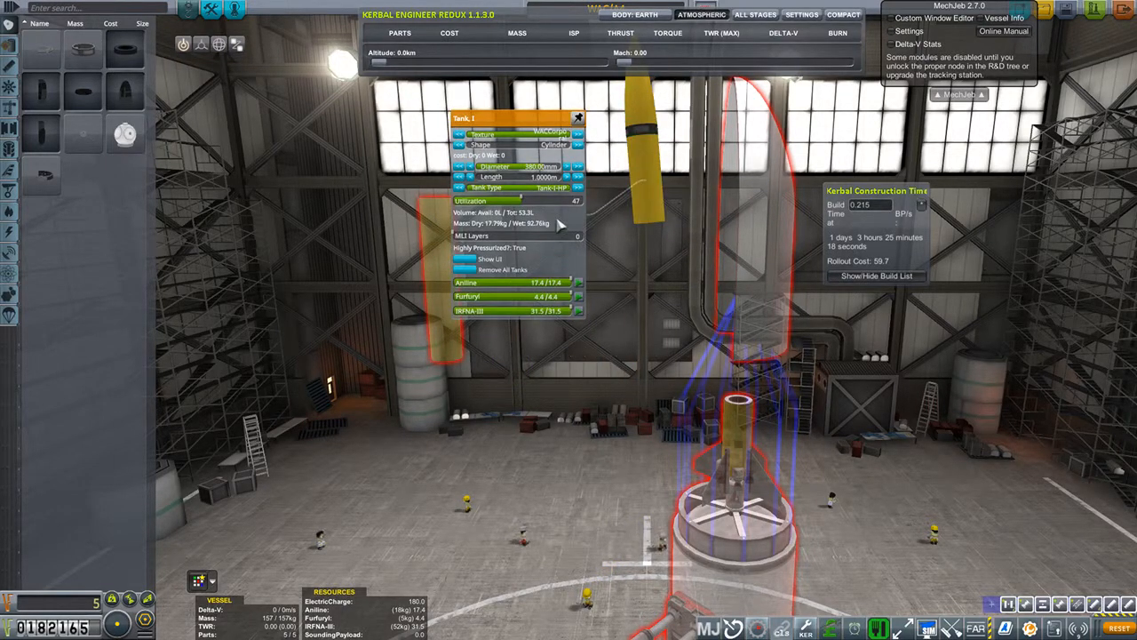
pyautogui.click(575, 179)
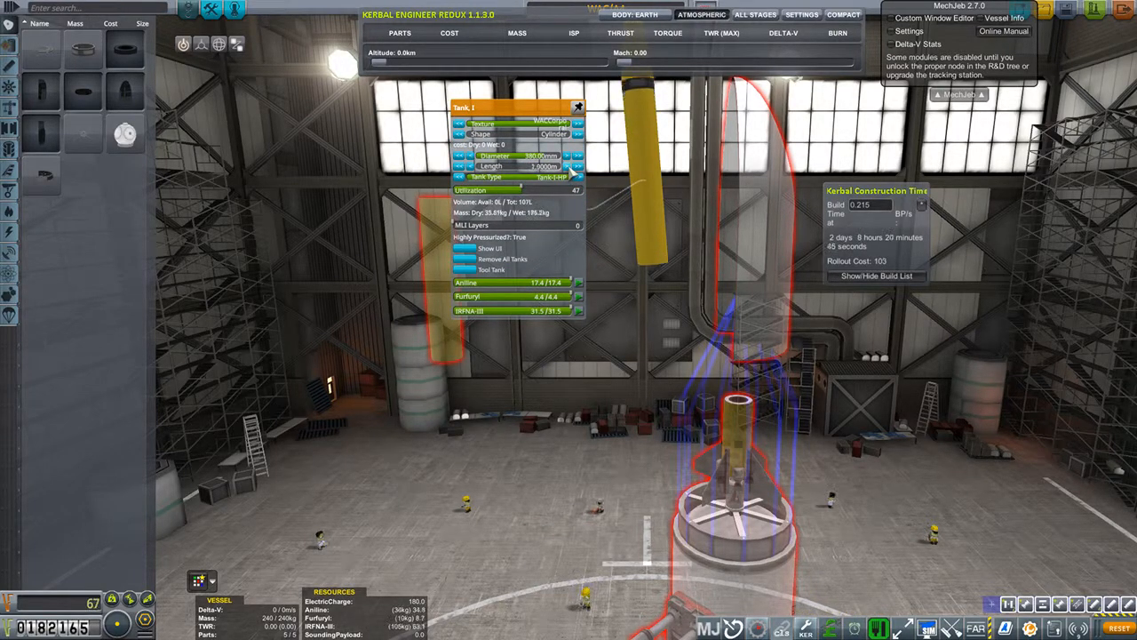
pyautogui.click(467, 269)
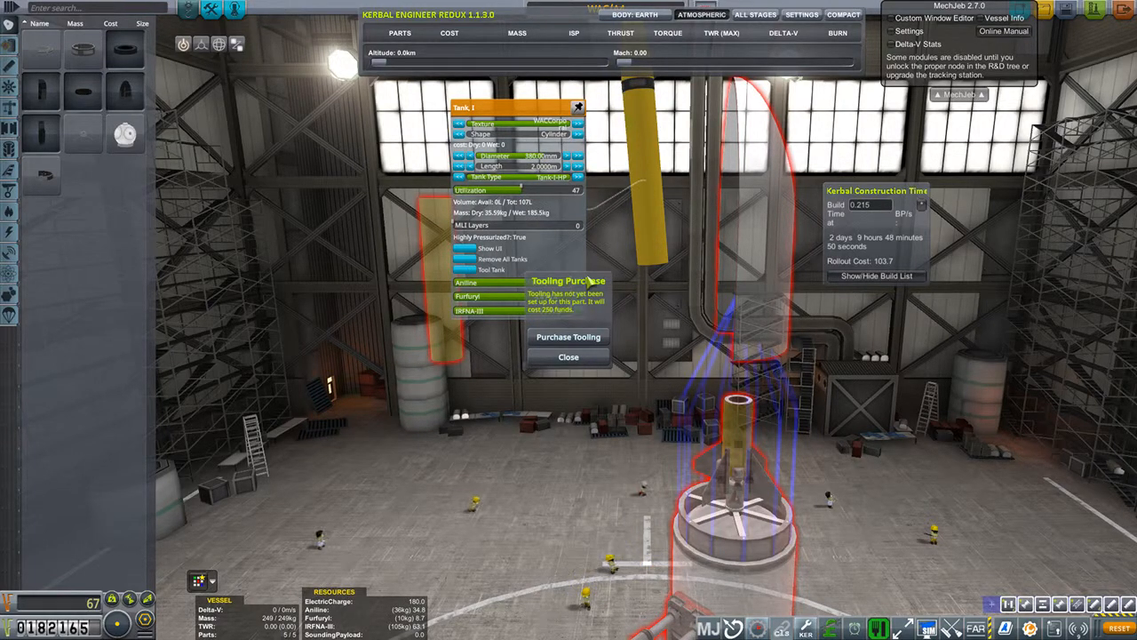
pyautogui.moveTo(592, 281); pyautogui.dragTo(638, 303)
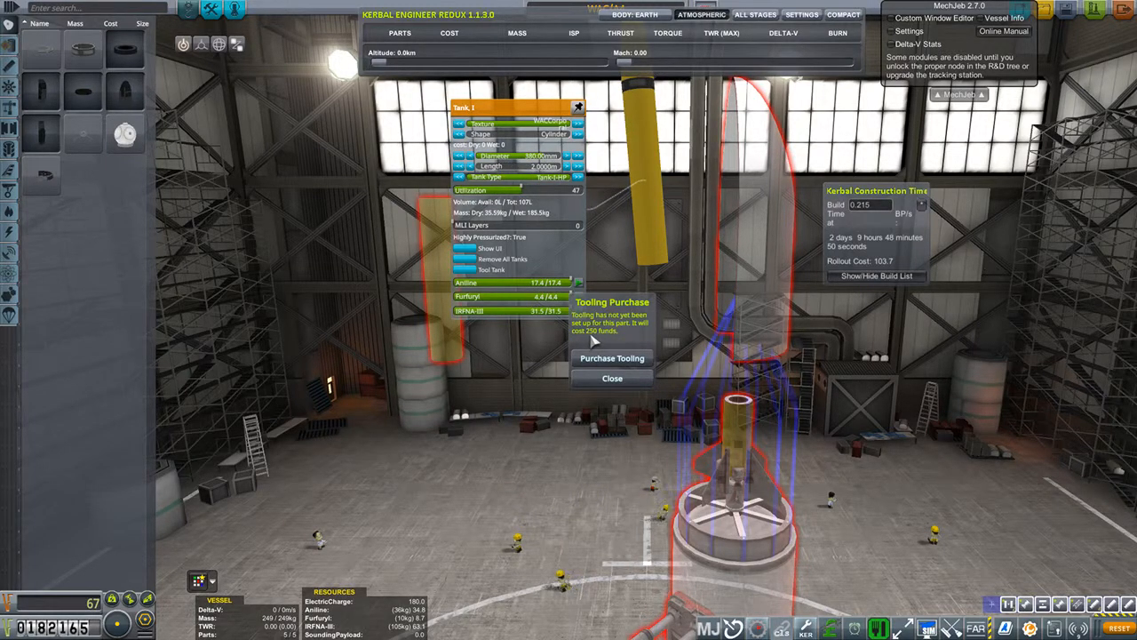
pyautogui.click(600, 360)
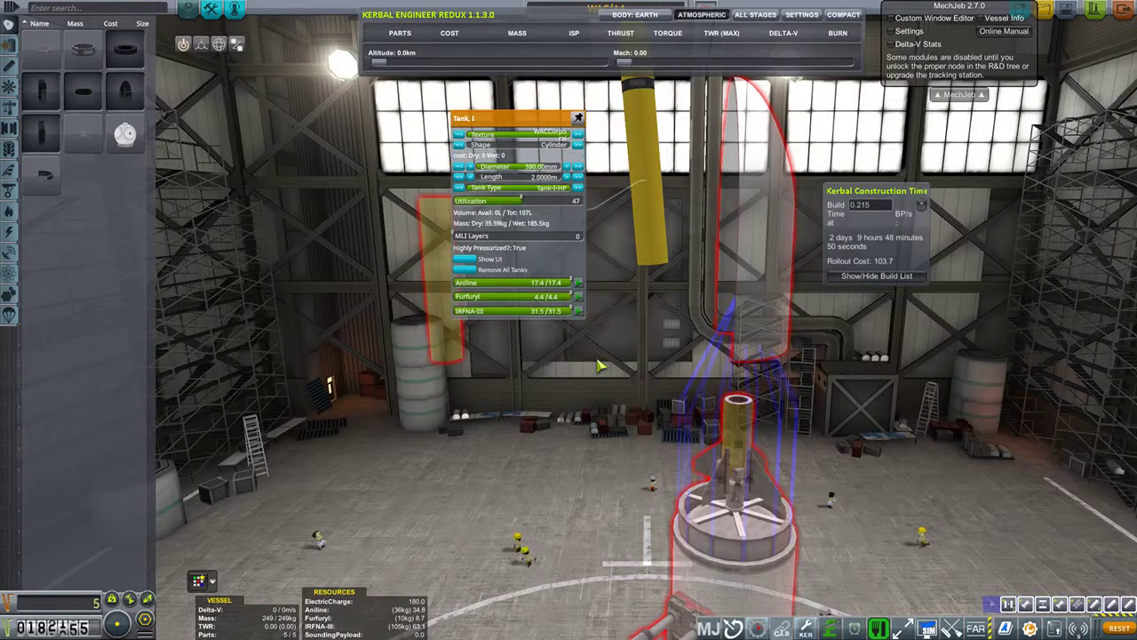
# Step: Reattach the resized tank and fill it with Aniline, Furfuryl and IRFNA-III
pyautogui.click(655, 214)
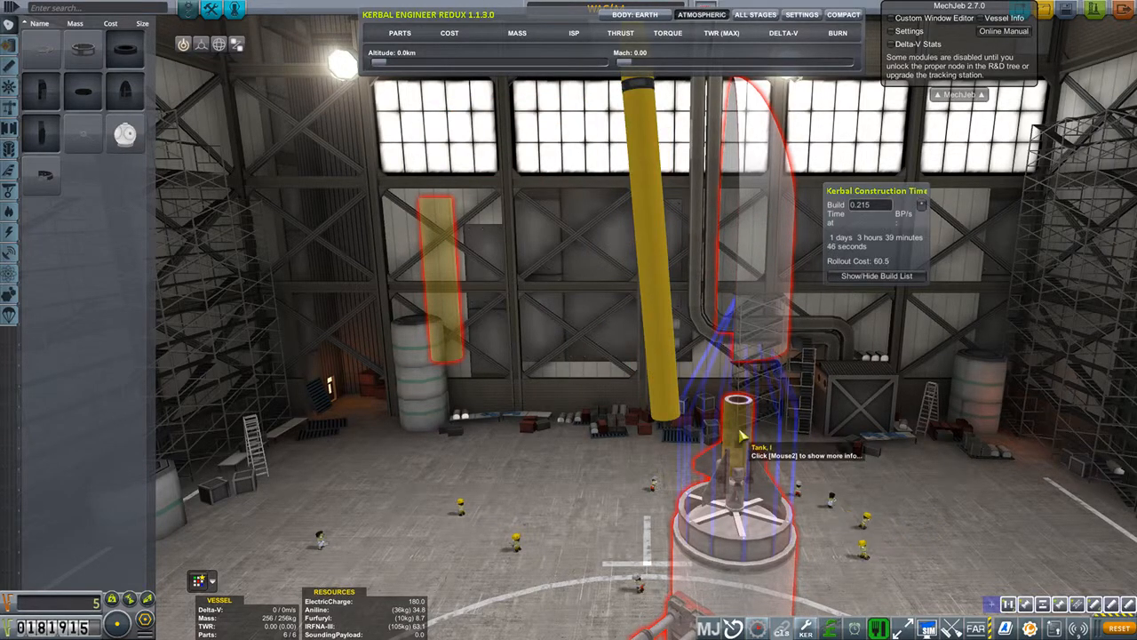
pyautogui.click(670, 453)
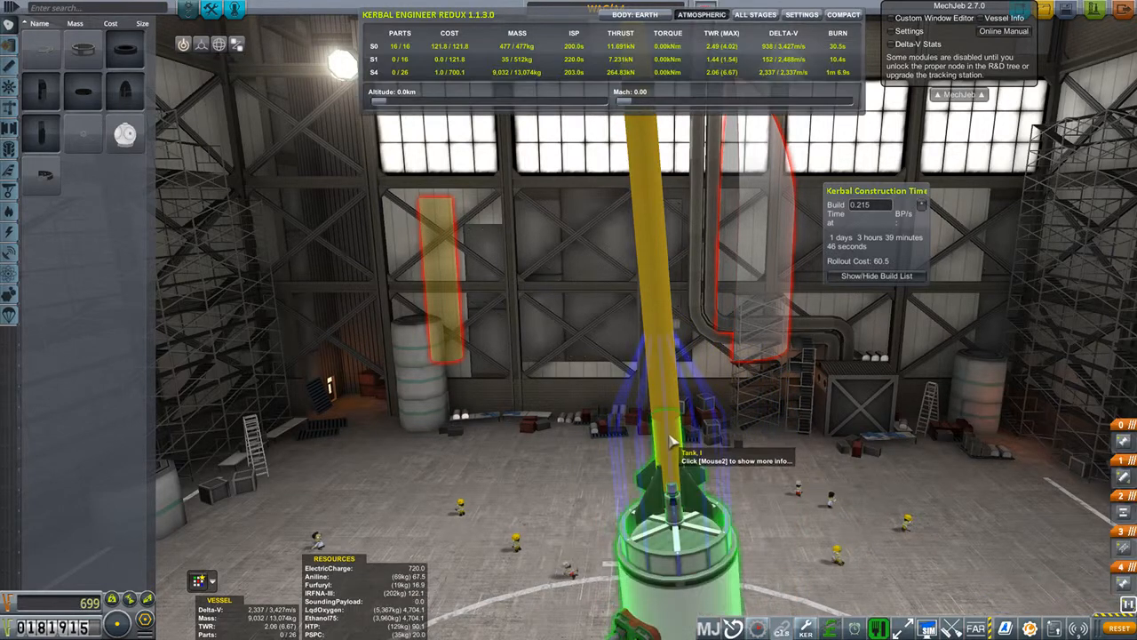
pyautogui.rightClick(670, 373)
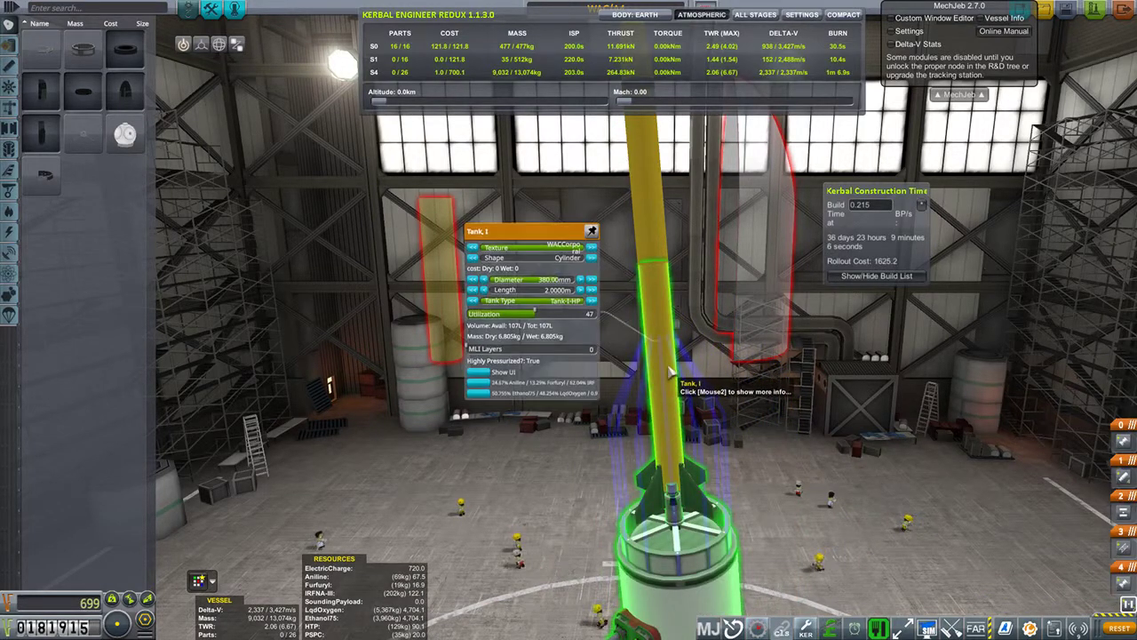
pyautogui.click(478, 387)
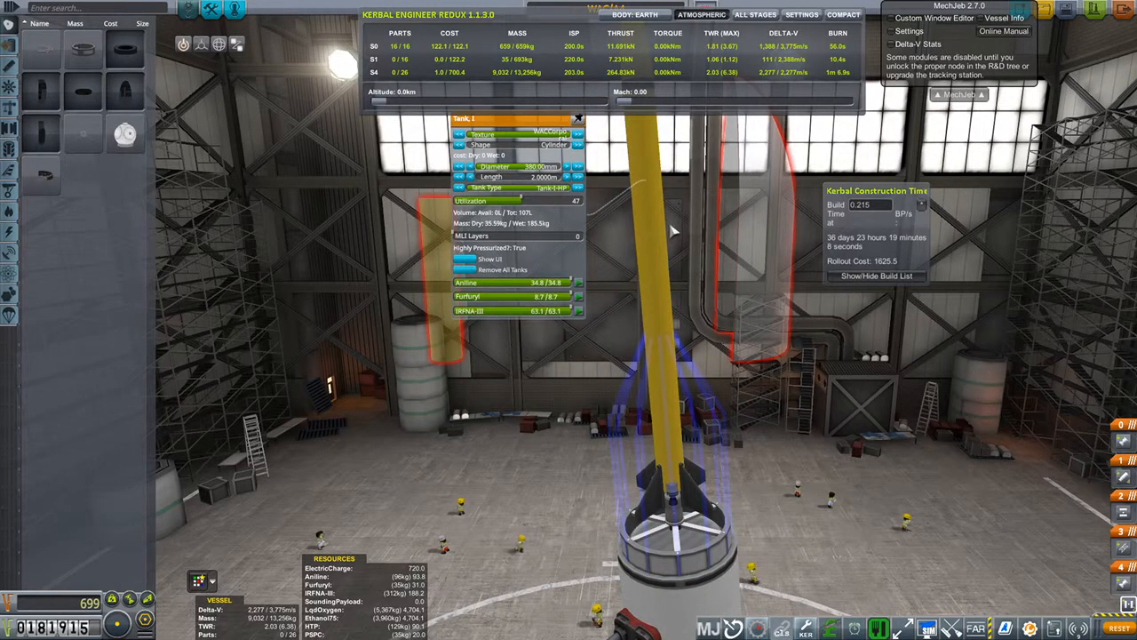
pyautogui.scroll(1, 673, 226)
pyautogui.scroll(1, 647, 323)
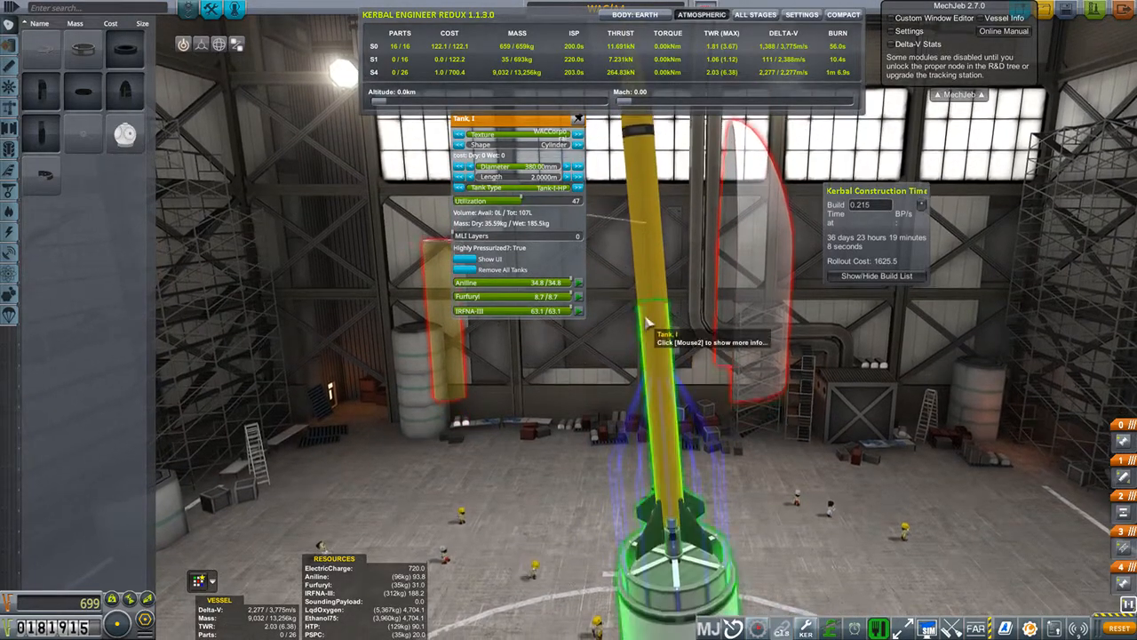
# Step: Browse the engines category and move the engineering stats window aside
pyautogui.click(8, 68)
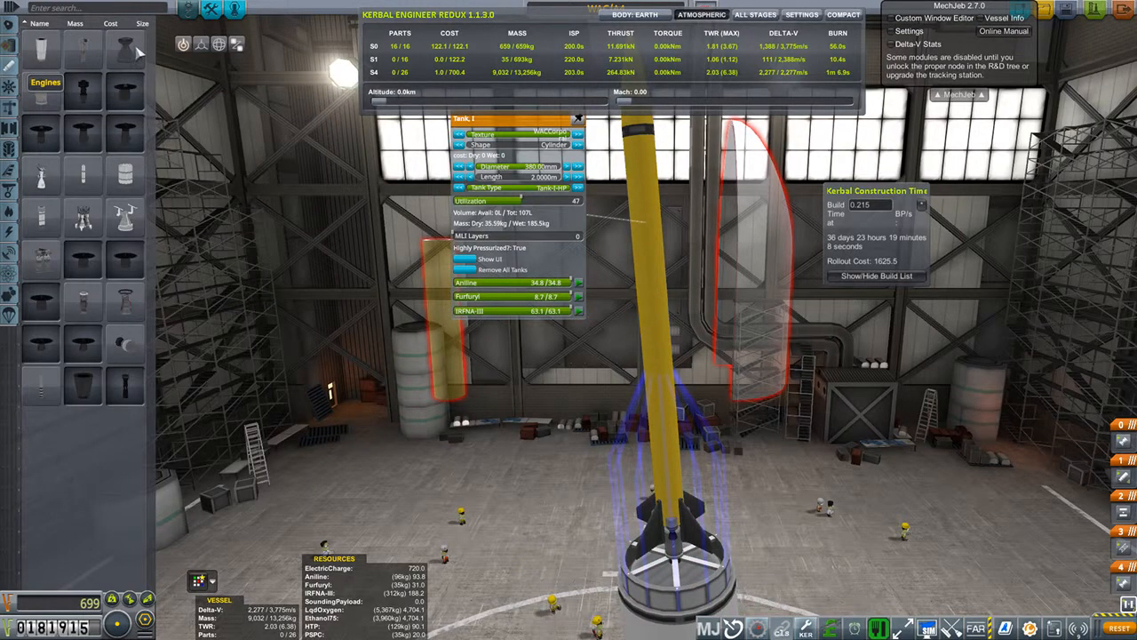
pyautogui.moveTo(125, 48)
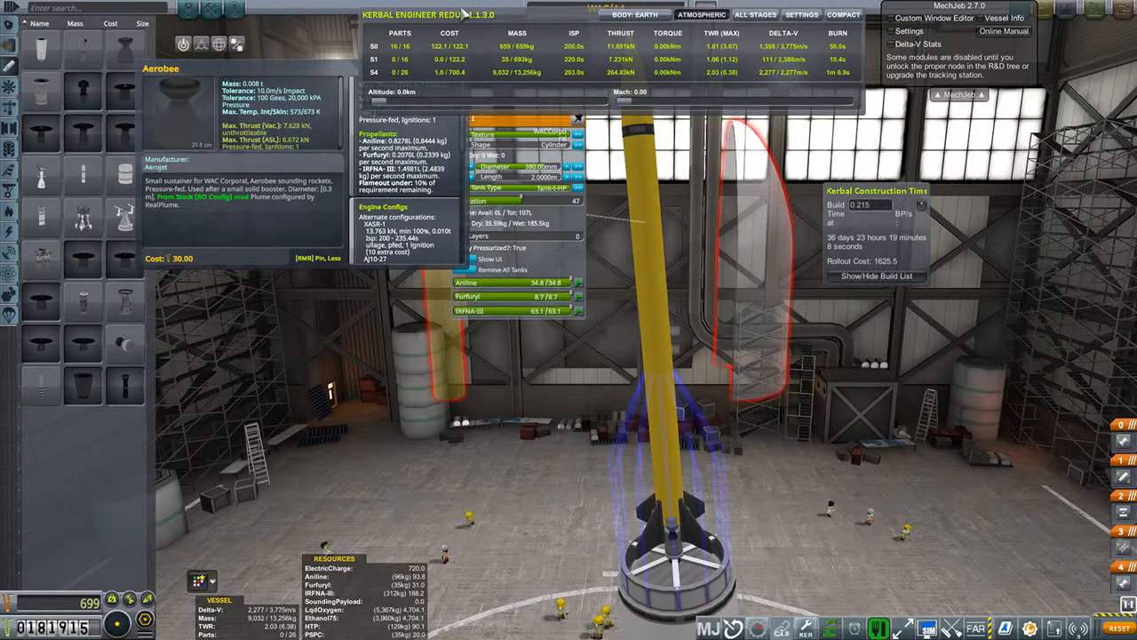
pyautogui.moveTo(463, 12); pyautogui.dragTo(733, 16)
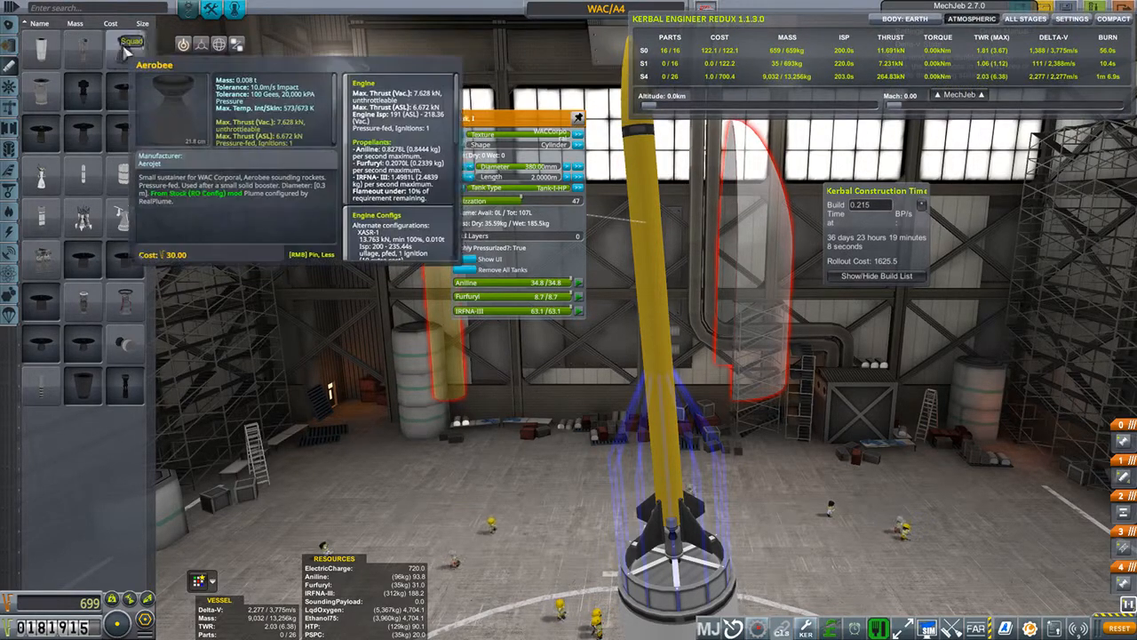
pyautogui.scroll(-2, 413, 147)
pyautogui.scroll(-2, 413, 160)
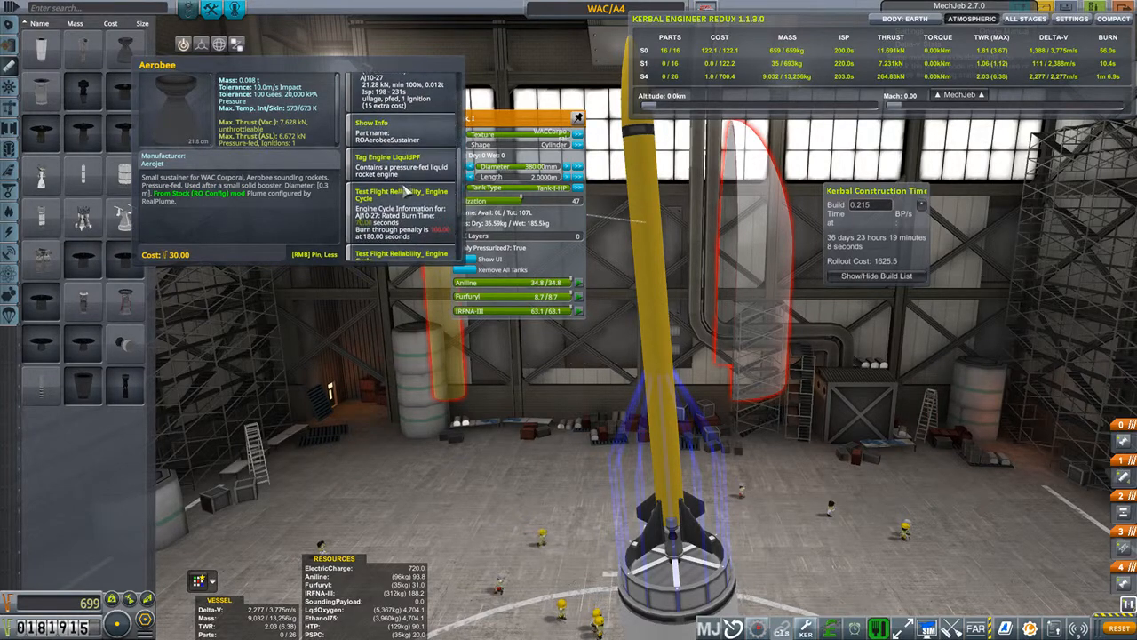
pyautogui.scroll(-1, 411, 189)
pyautogui.scroll(-1, 409, 178)
pyautogui.scroll(-1, 406, 169)
pyautogui.scroll(-1, 411, 140)
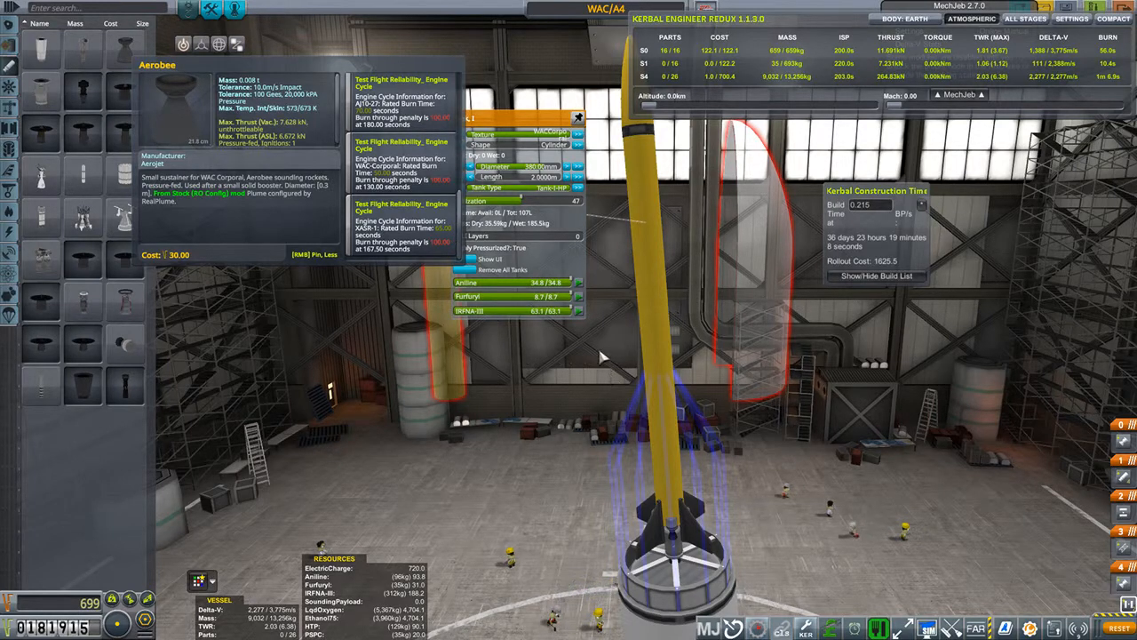
# Step: Restack the upper and lower sections, discarding a held spare tank along the way
pyautogui.click(664, 317)
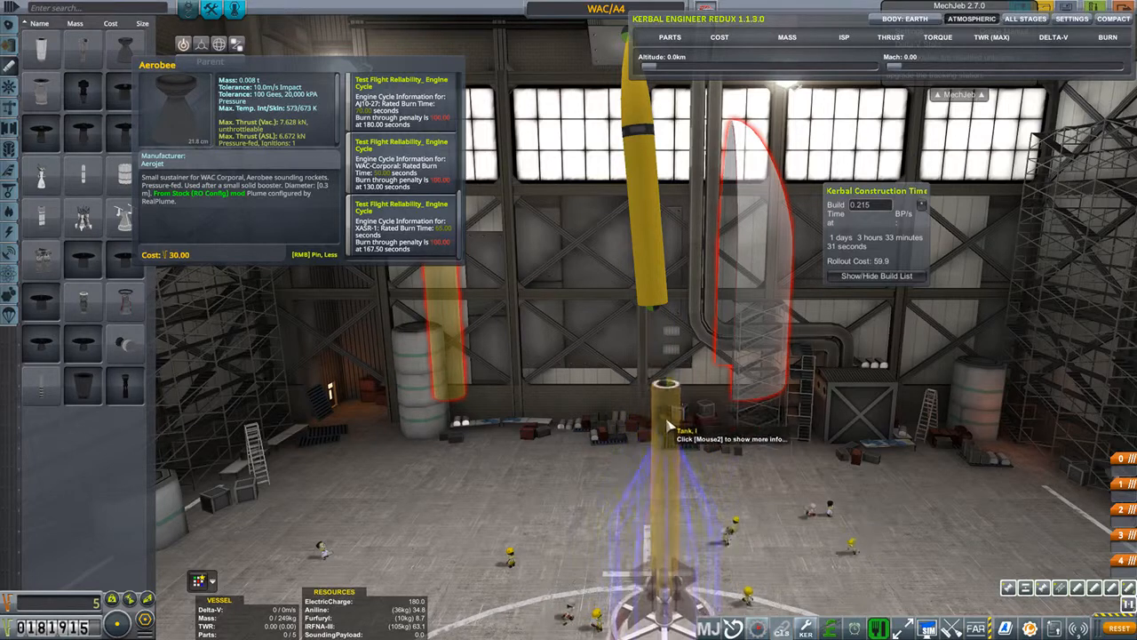
pyautogui.click(654, 348)
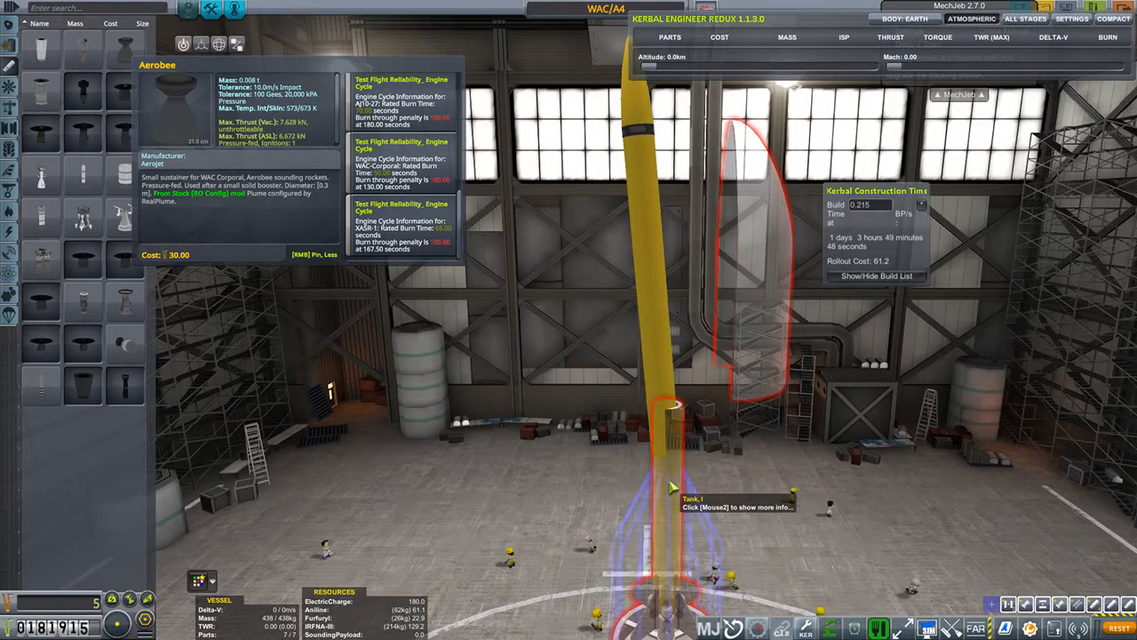
pyautogui.click(668, 414)
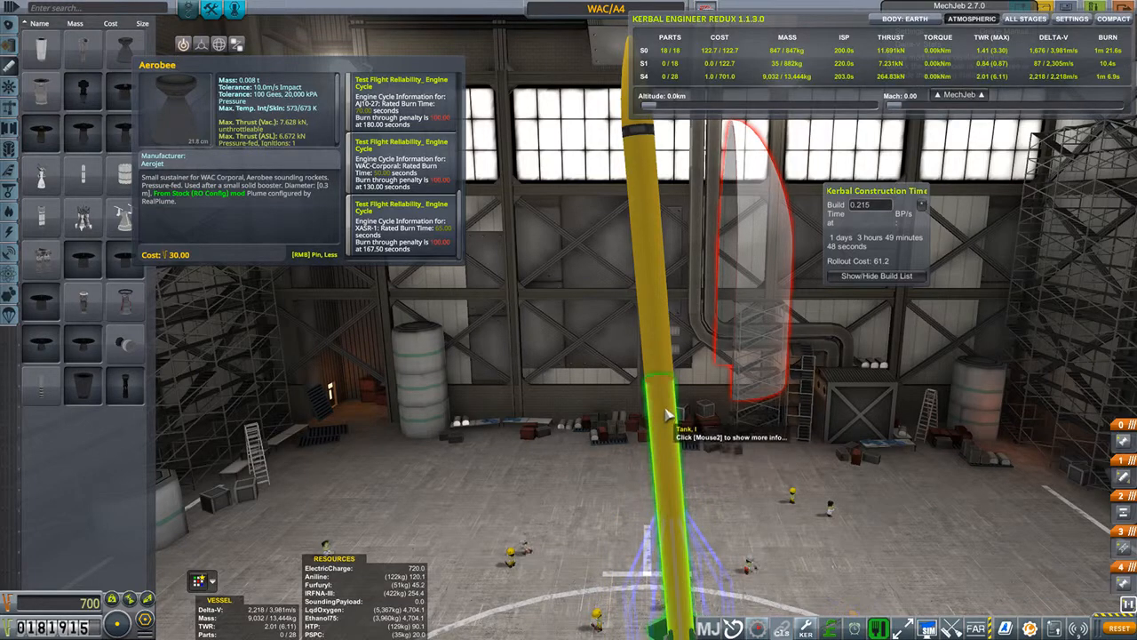
pyautogui.click(675, 423)
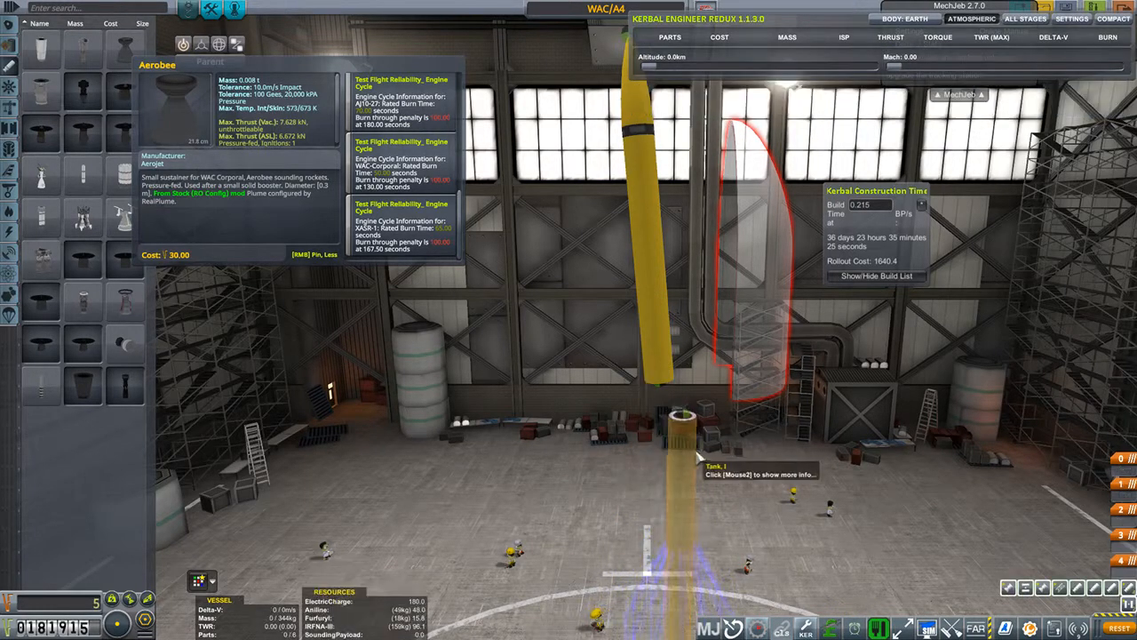
pyautogui.click(114, 482)
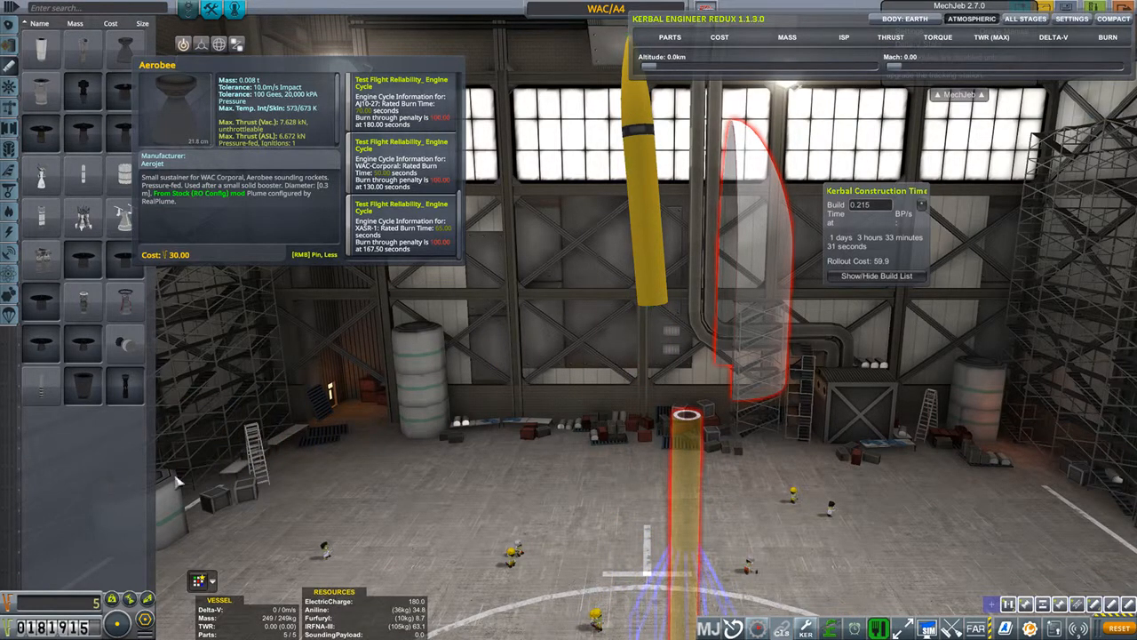
pyautogui.click(666, 327)
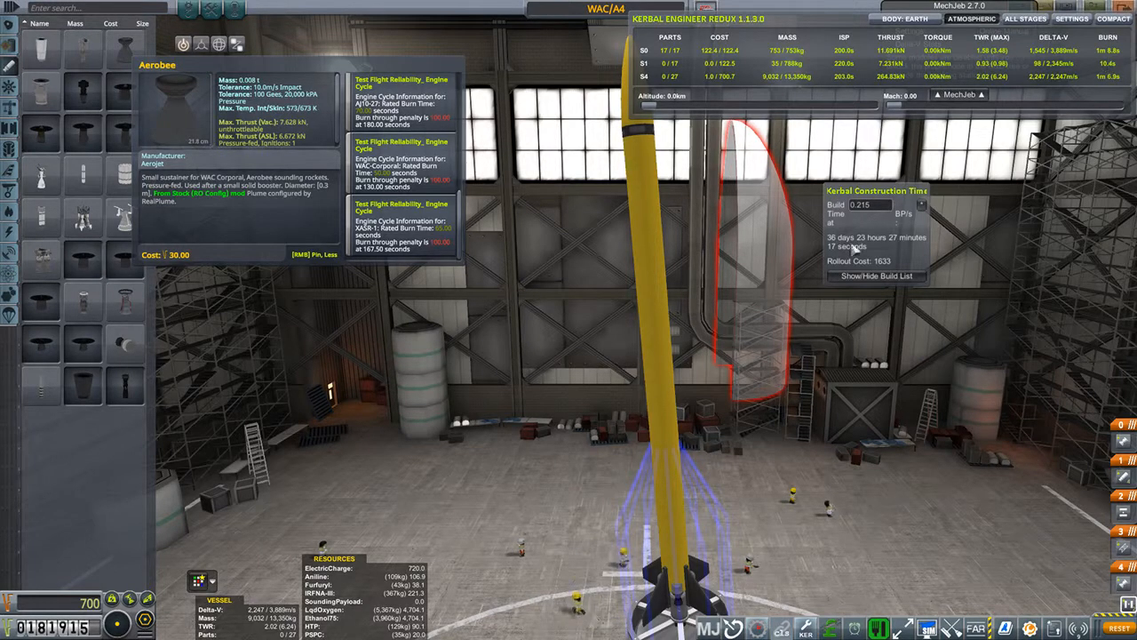
pyautogui.scroll(3, 702, 262)
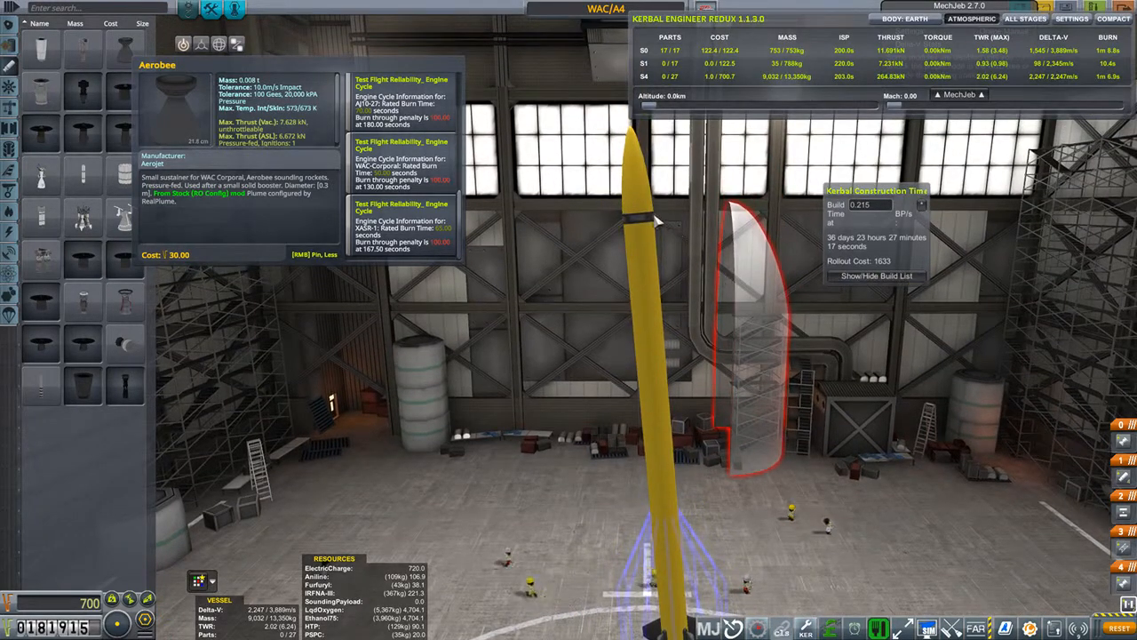
pyautogui.scroll(-3, 655, 220)
pyautogui.scroll(3, 659, 278)
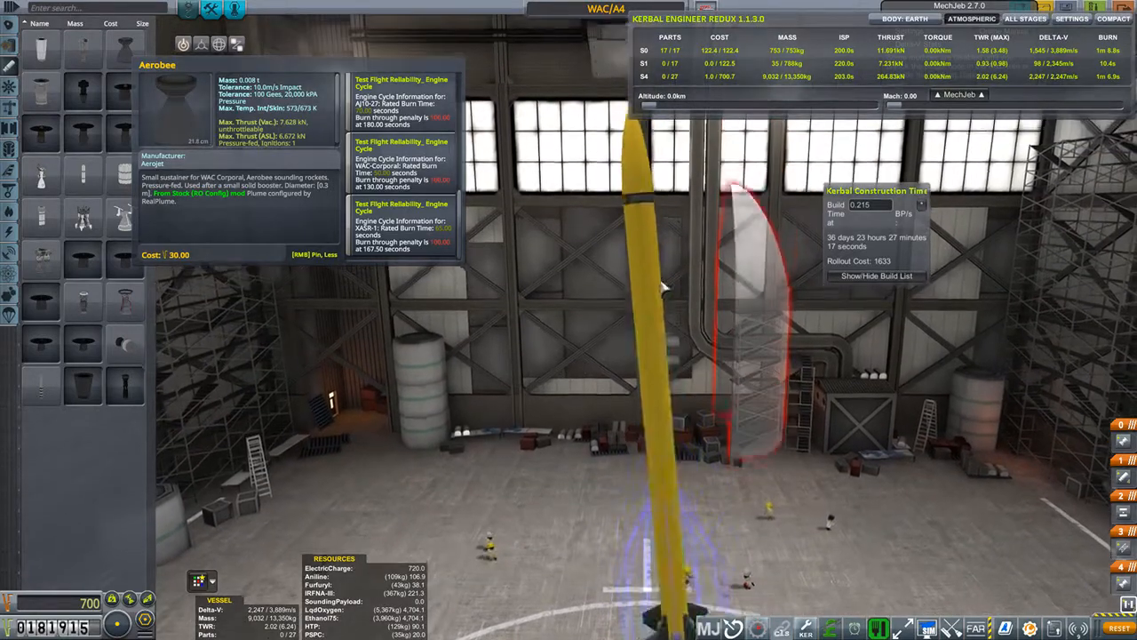
pyautogui.scroll(3, 642, 222)
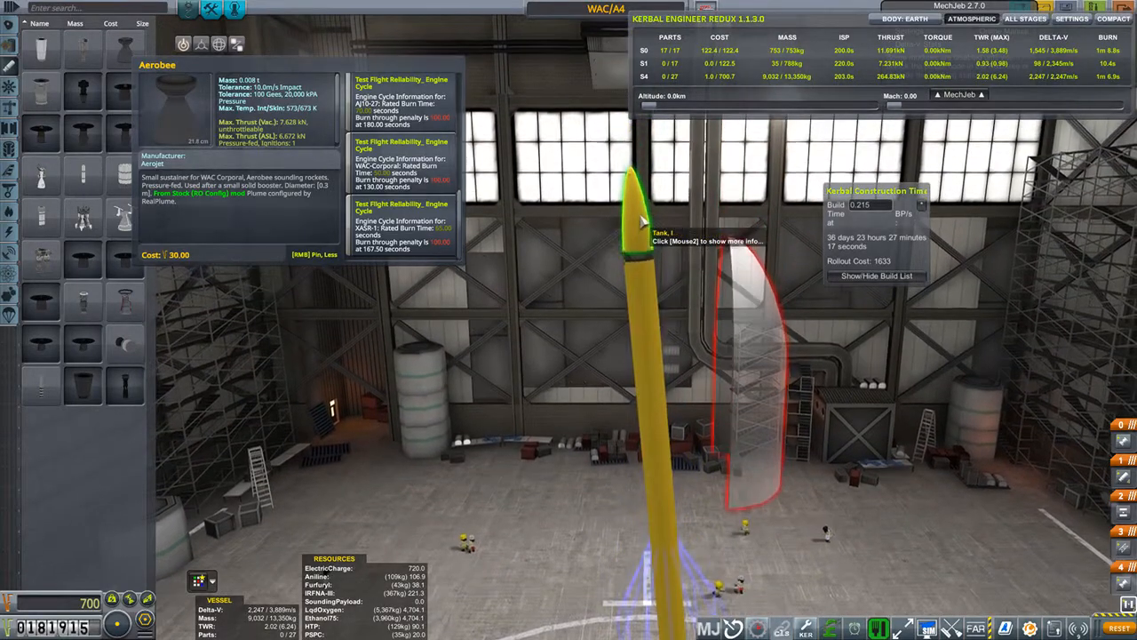
pyautogui.scroll(-3, 644, 240)
pyautogui.scroll(-3, 646, 250)
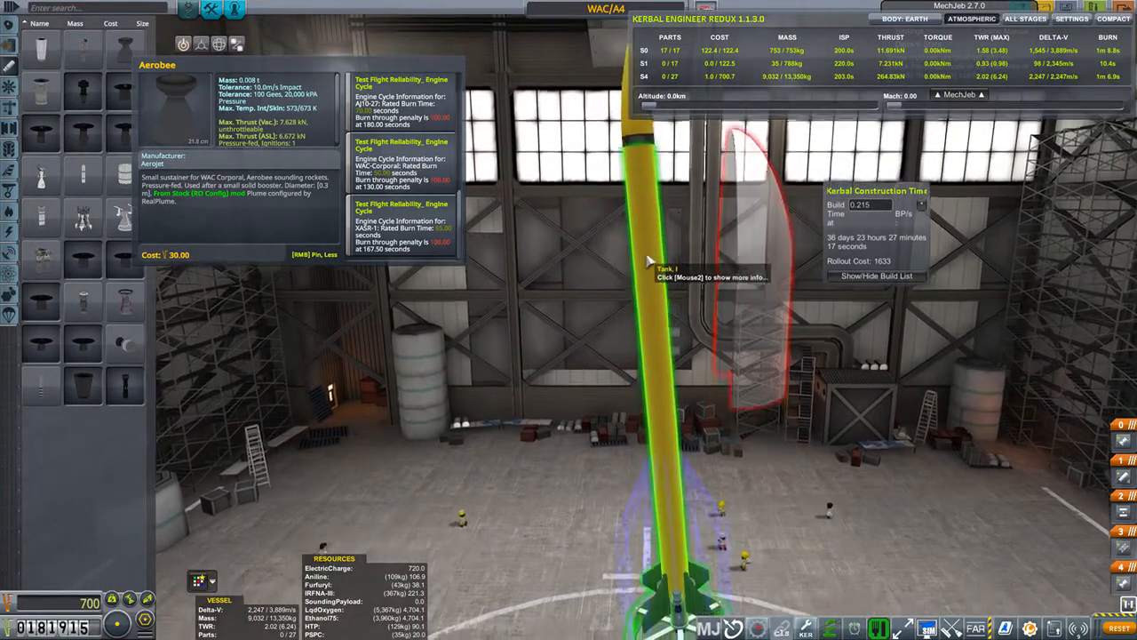
# Step: Delete the stray detached tank and raise the booster section up under the upper body
pyautogui.click(671, 427)
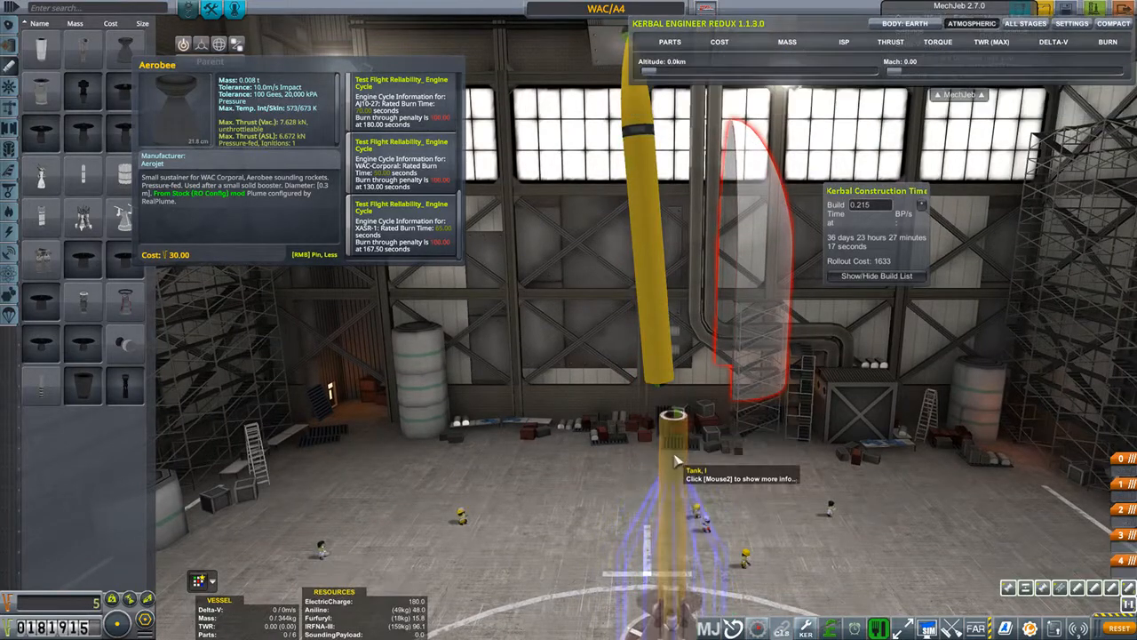
pyautogui.click(96, 476)
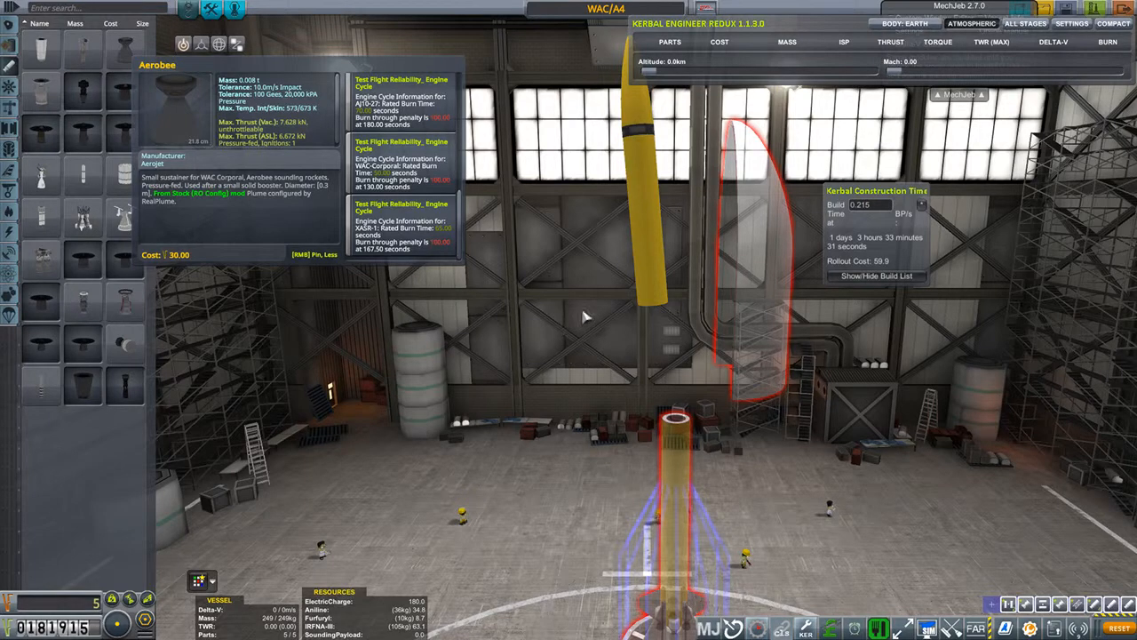
pyautogui.click(662, 380)
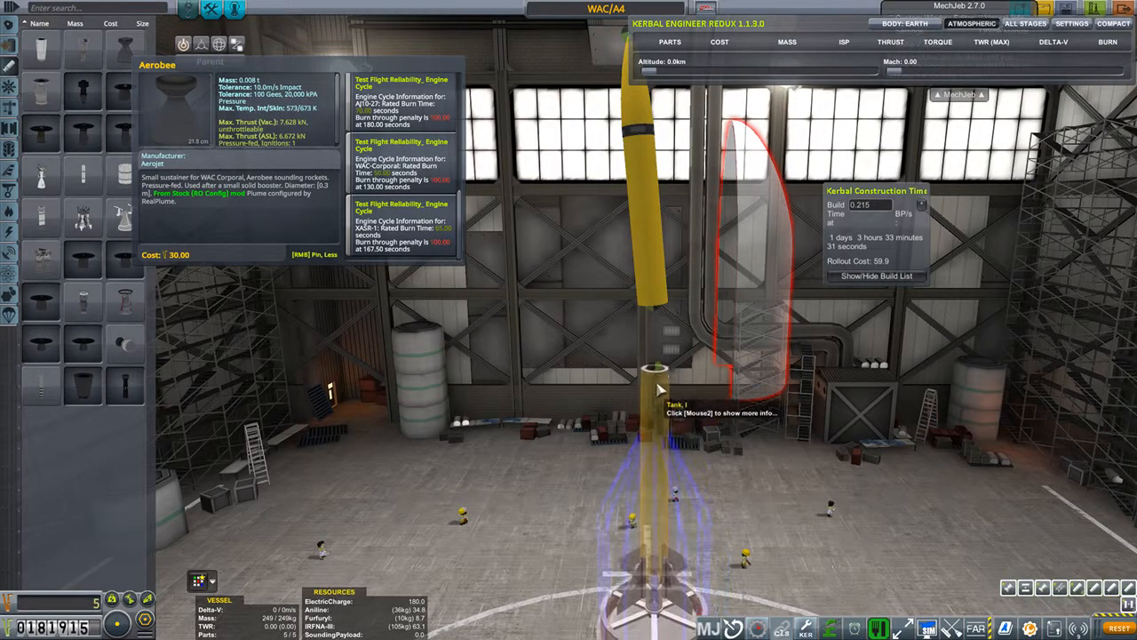
pyautogui.click(657, 329)
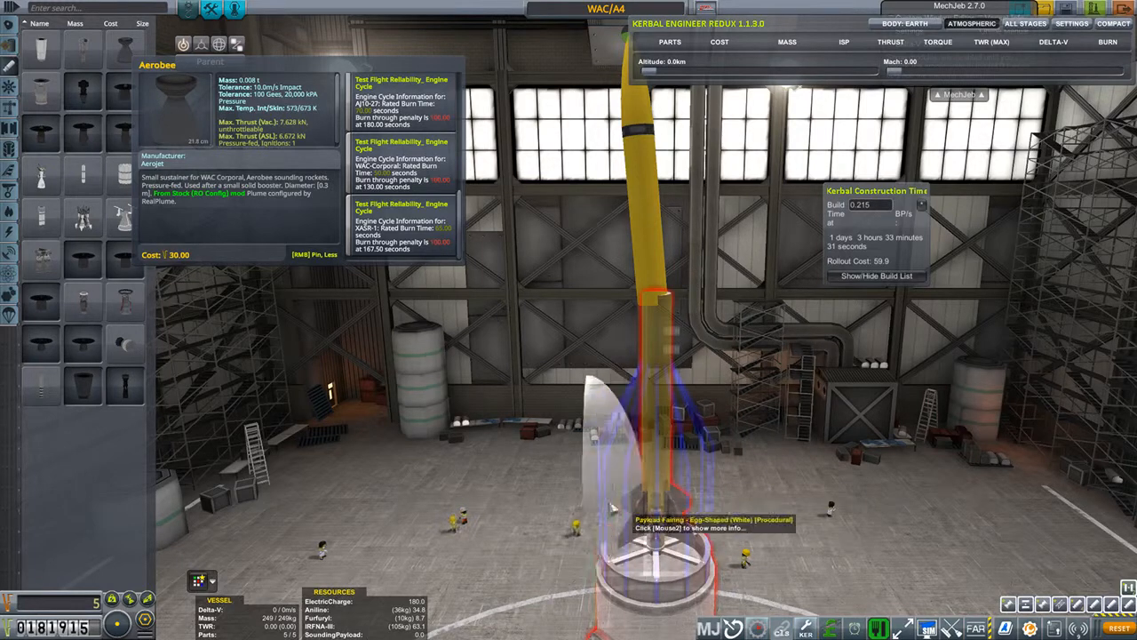
# Step: Attach the booster section and enclose the rocket body in the egg-shaped payload fairing
pyautogui.click(755, 427)
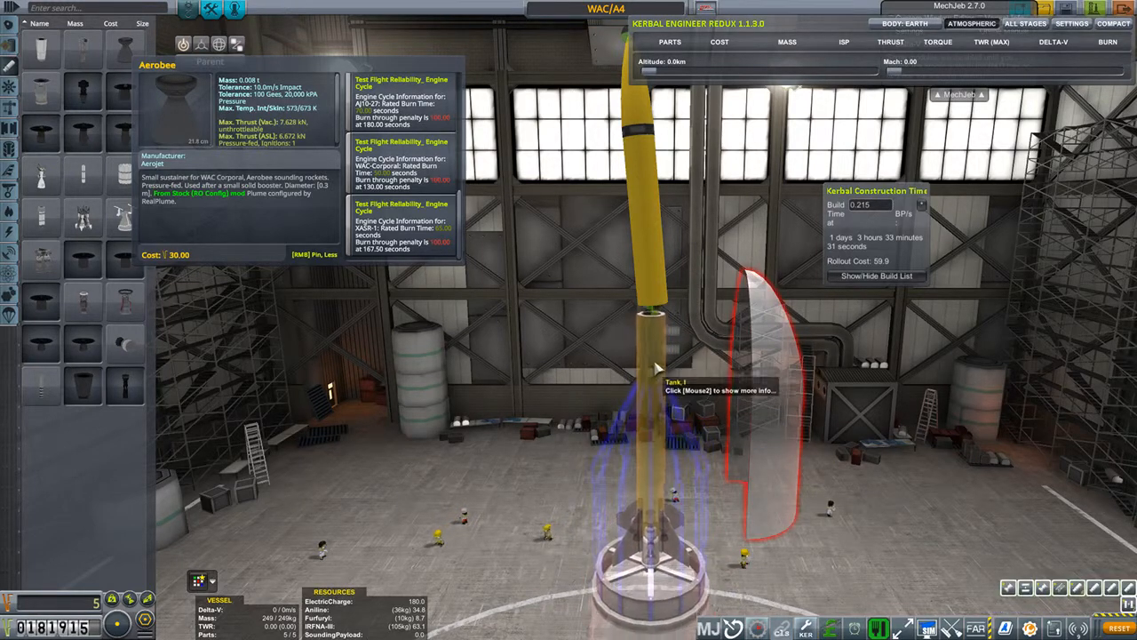
pyautogui.click(658, 365)
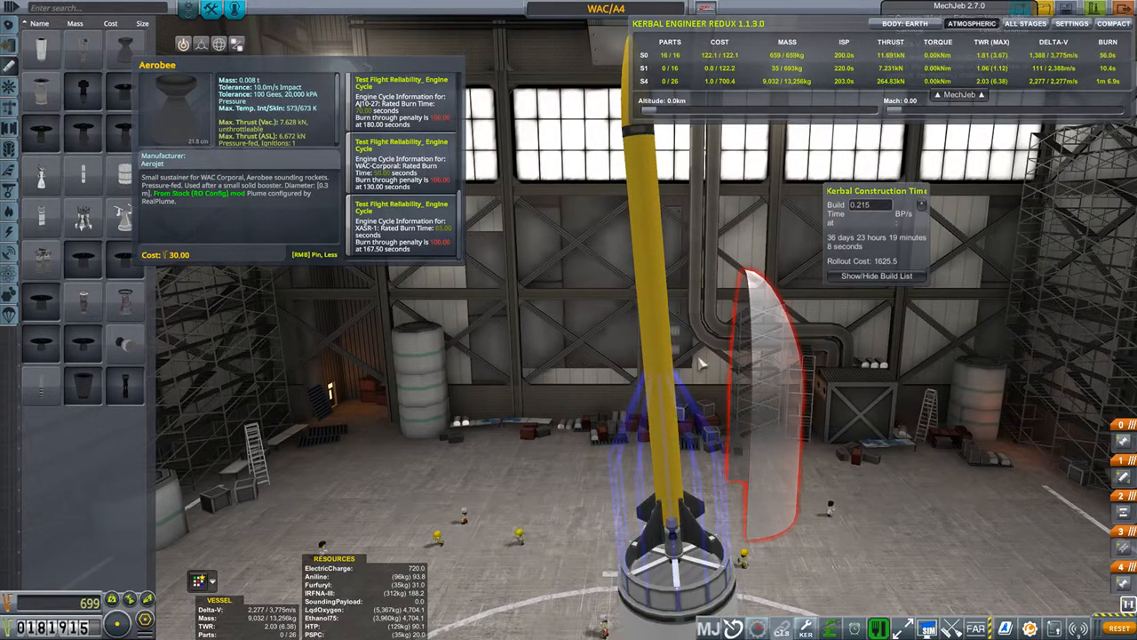
pyautogui.click(642, 131)
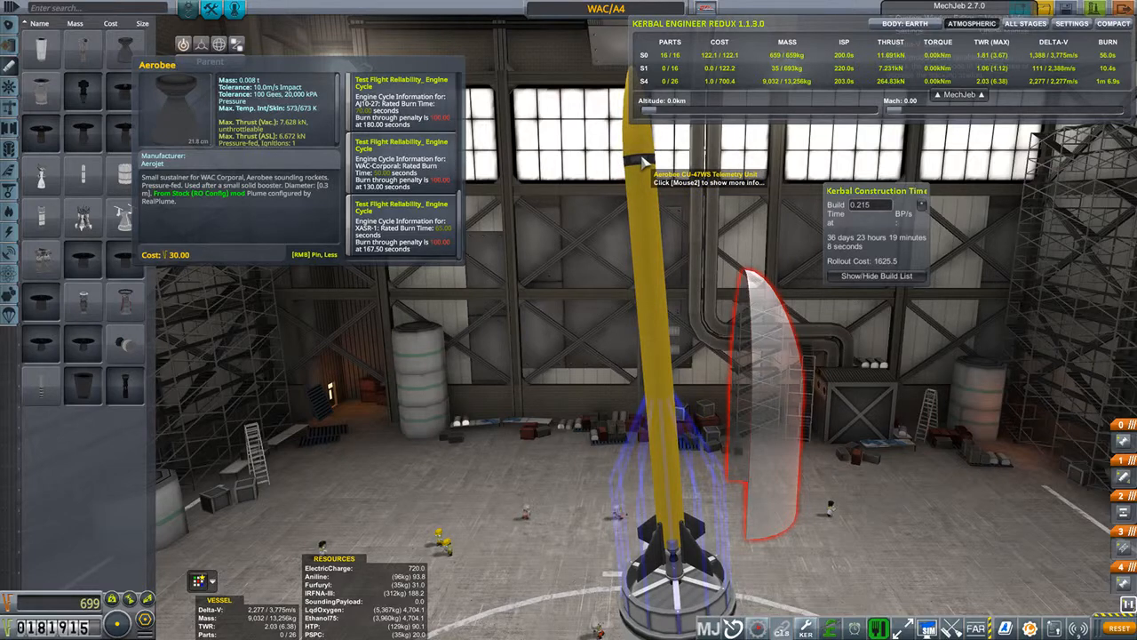
pyautogui.scroll(2, 753, 424)
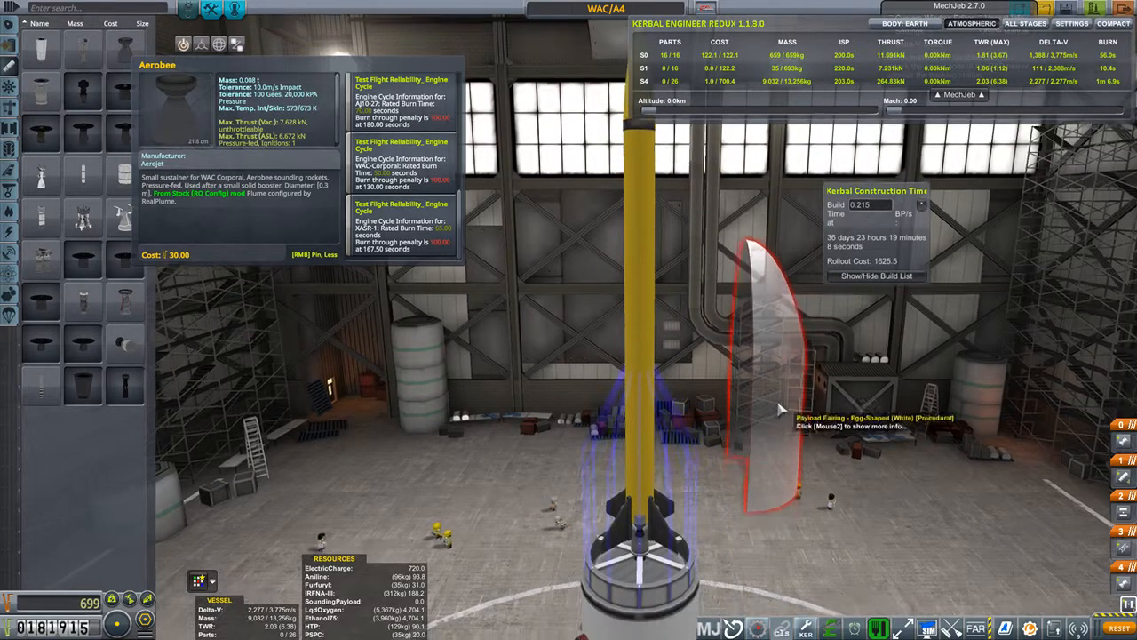
pyautogui.click(693, 498)
pyautogui.scroll(2, 667, 400)
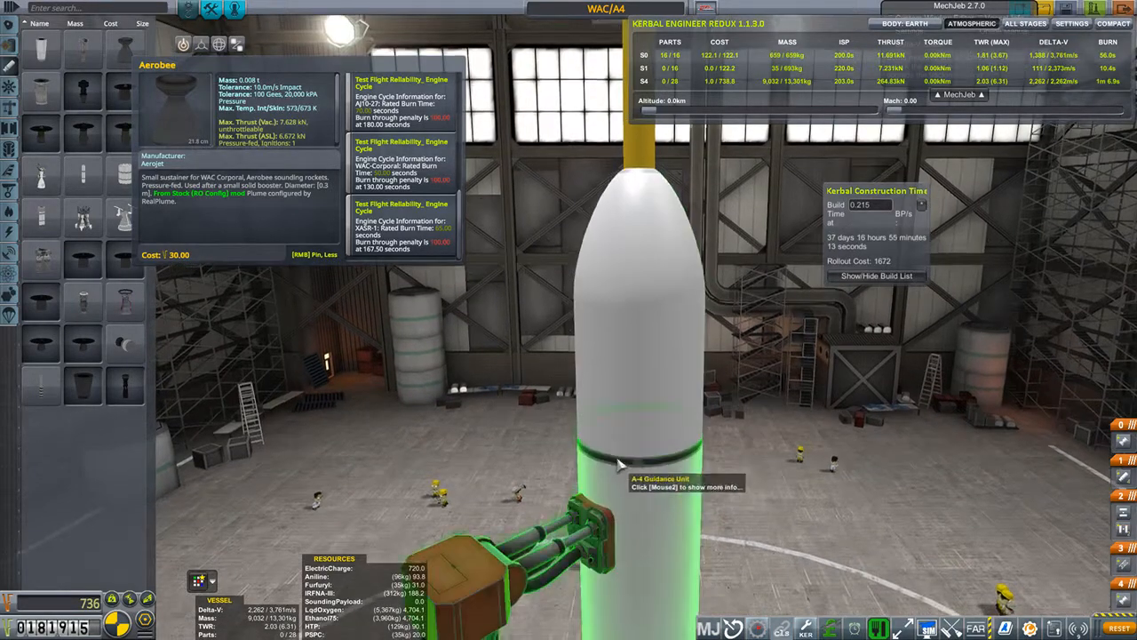
pyautogui.scroll(-3, 637, 295)
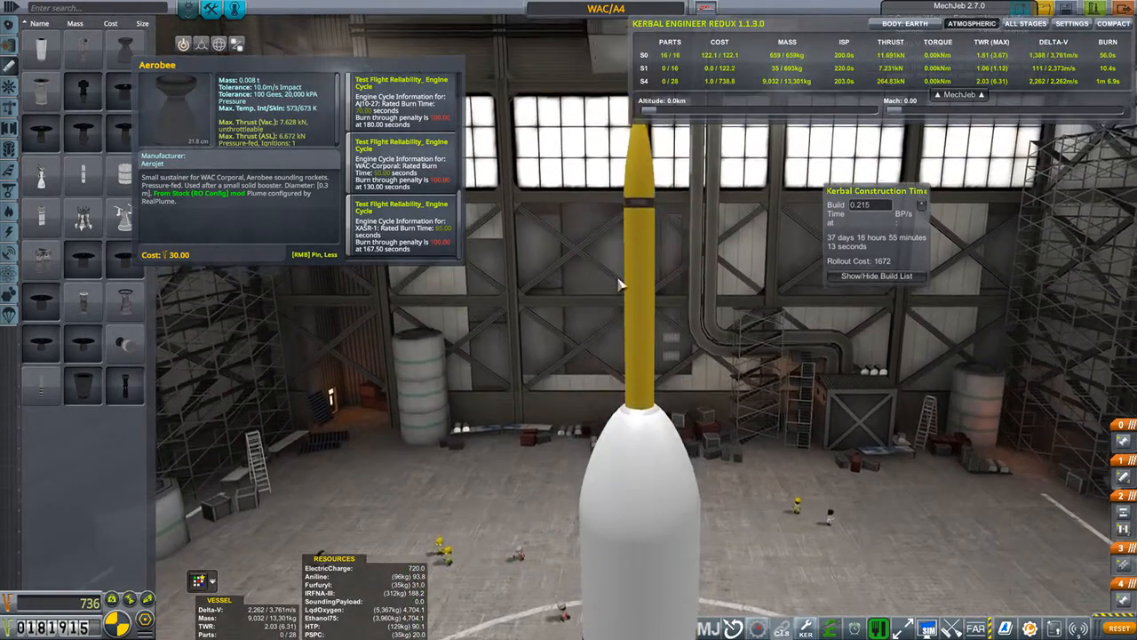
pyautogui.scroll(-2, 638, 258)
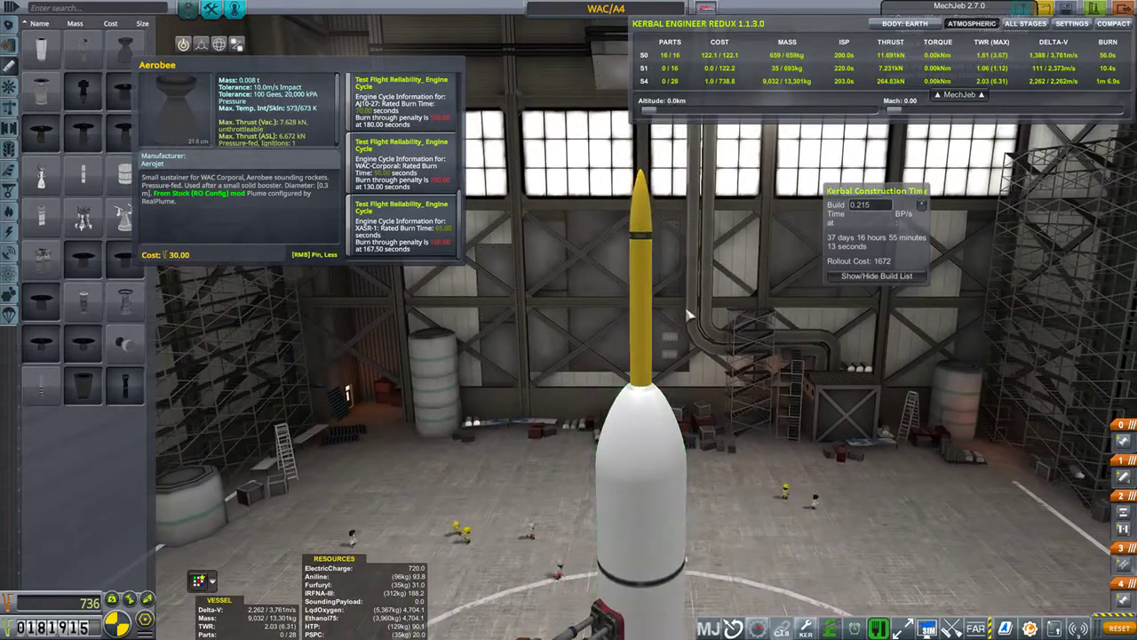
pyautogui.scroll(-2, 626, 302)
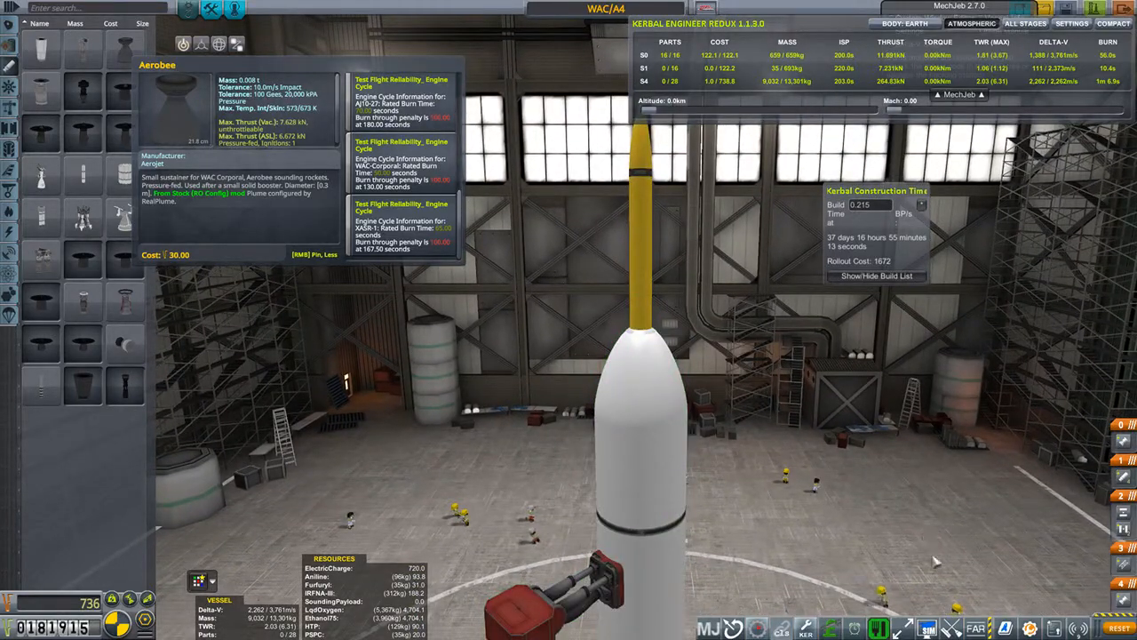
# Step: Switch the FAR static analysis to Transonic Design and park its window at the top left
pyautogui.click(976, 628)
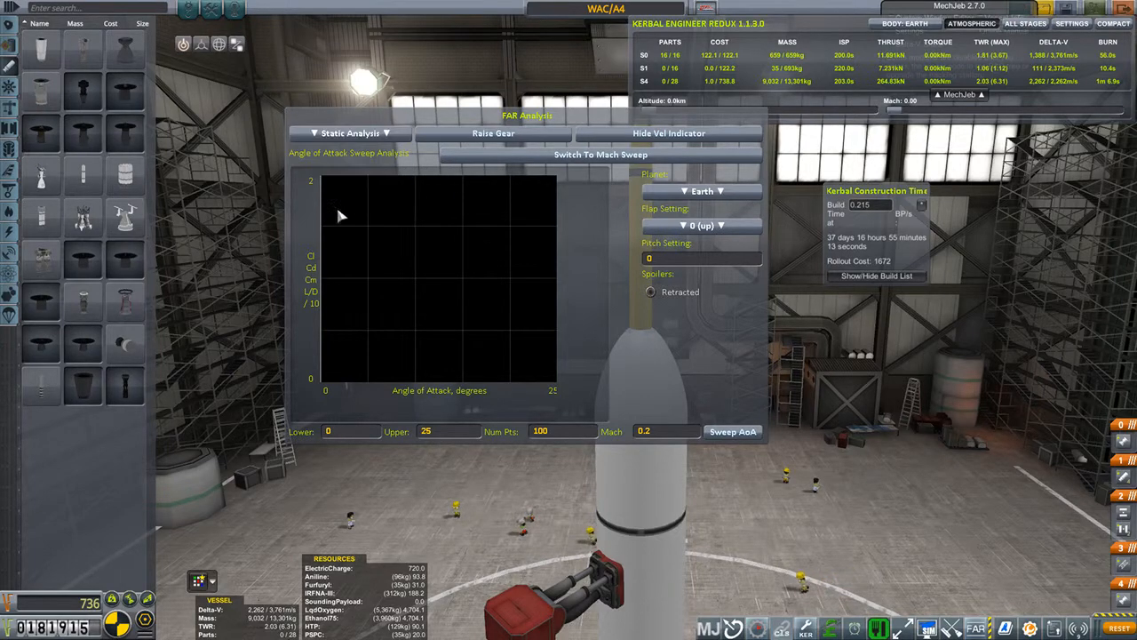
pyautogui.click(351, 134)
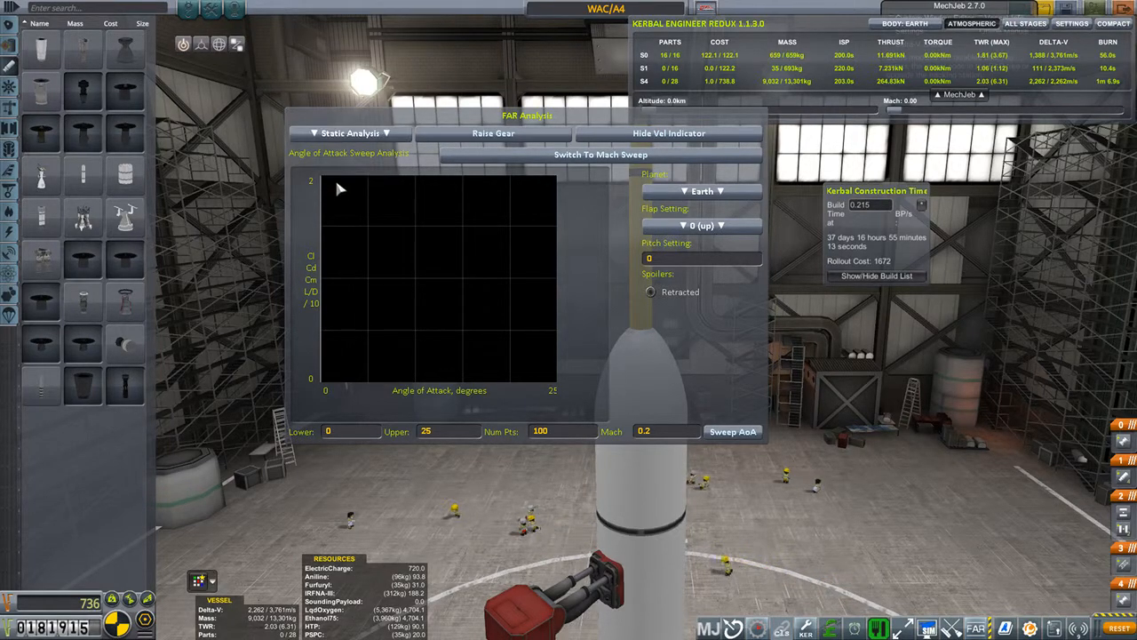
pyautogui.click(351, 133)
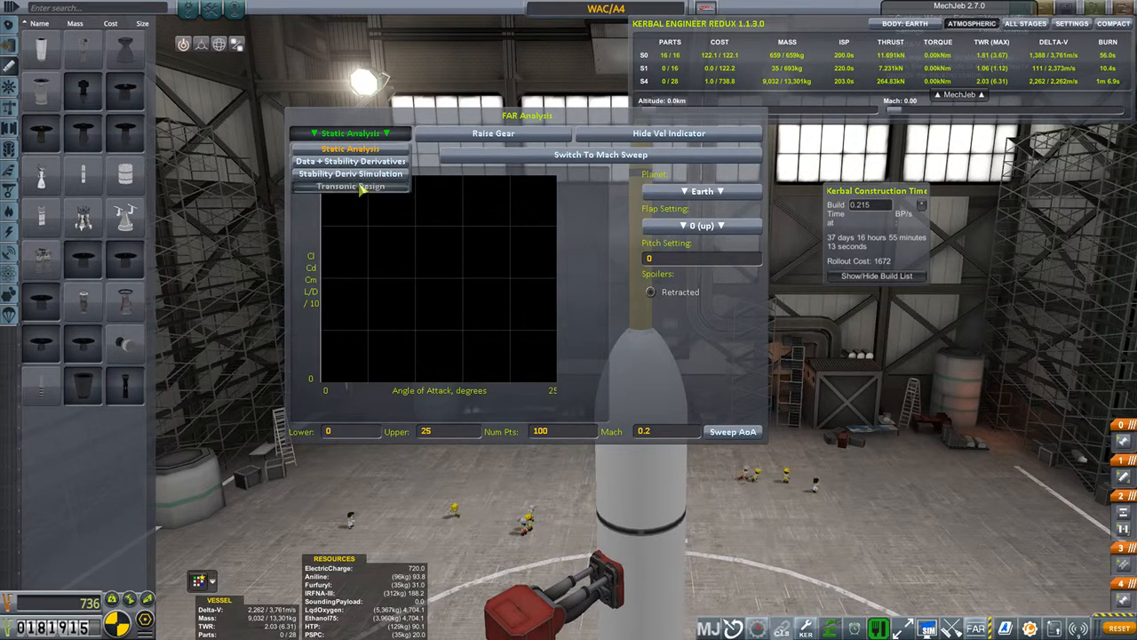
pyautogui.click(362, 188)
pyautogui.moveTo(598, 384); pyautogui.dragTo(446, 355)
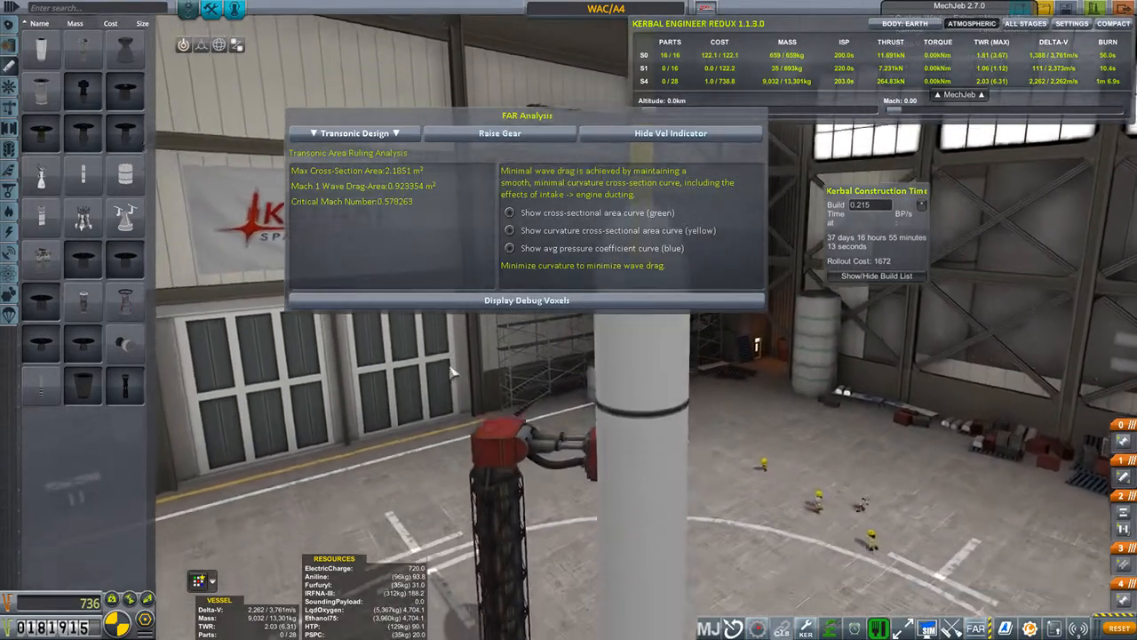
pyautogui.scroll(-2, 453, 388)
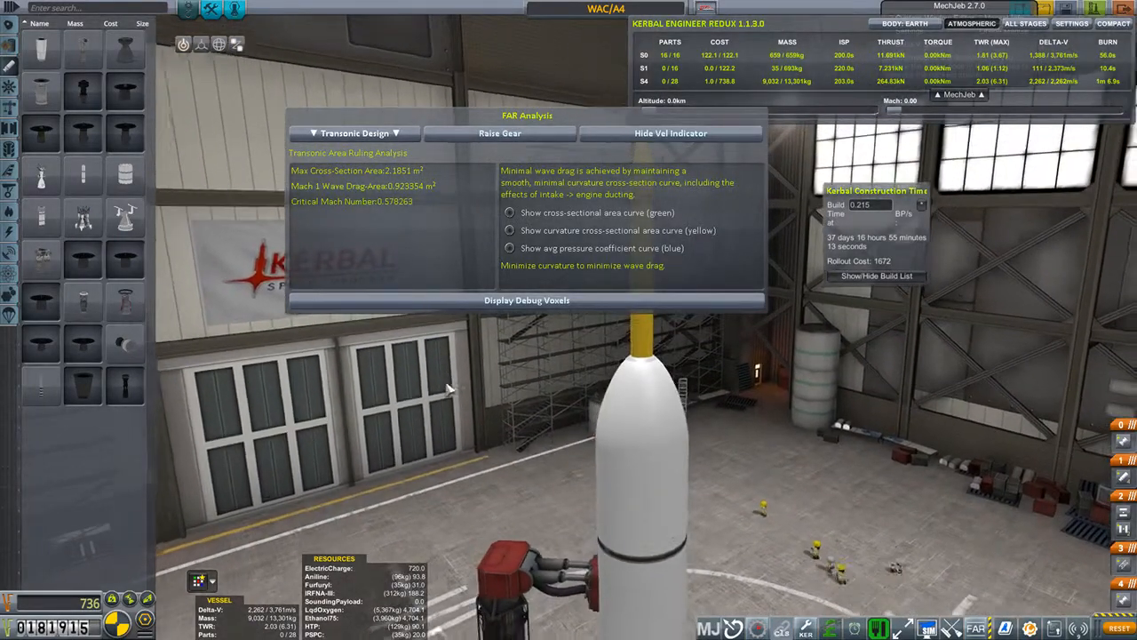
pyautogui.scroll(-2, 445, 393)
pyautogui.scroll(-2, 435, 397)
pyautogui.scroll(-2, 426, 402)
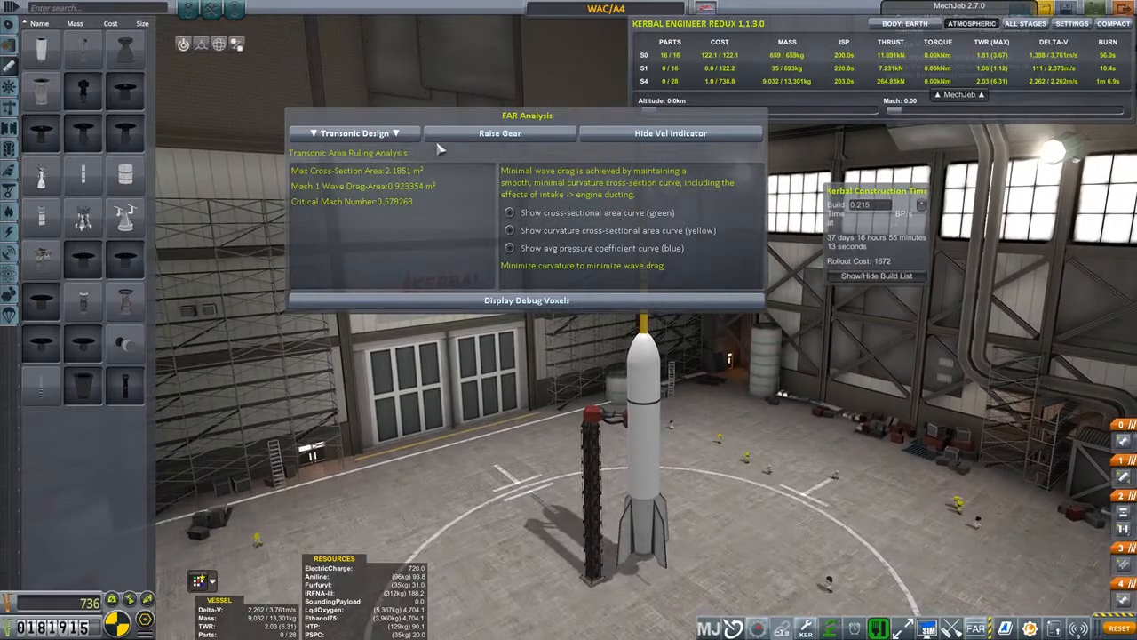
pyautogui.moveTo(446, 115); pyautogui.dragTo(257, 27)
# Step: Show the green cross-sectional area curve and set the launch tower aside from the rocket
pyautogui.click(321, 125)
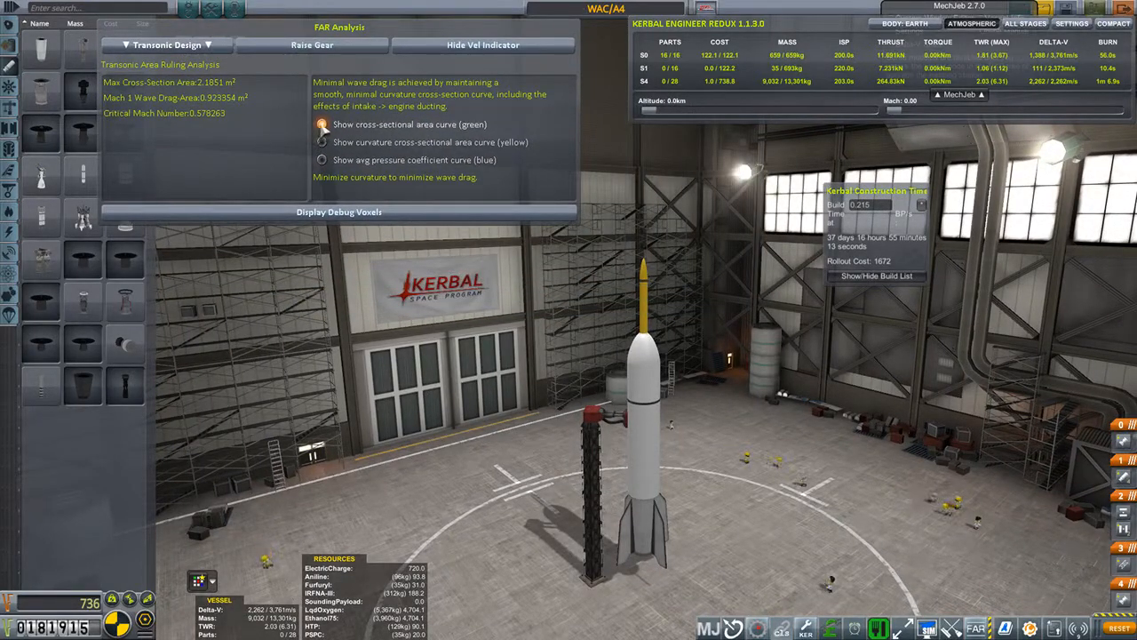
pyautogui.click(321, 125)
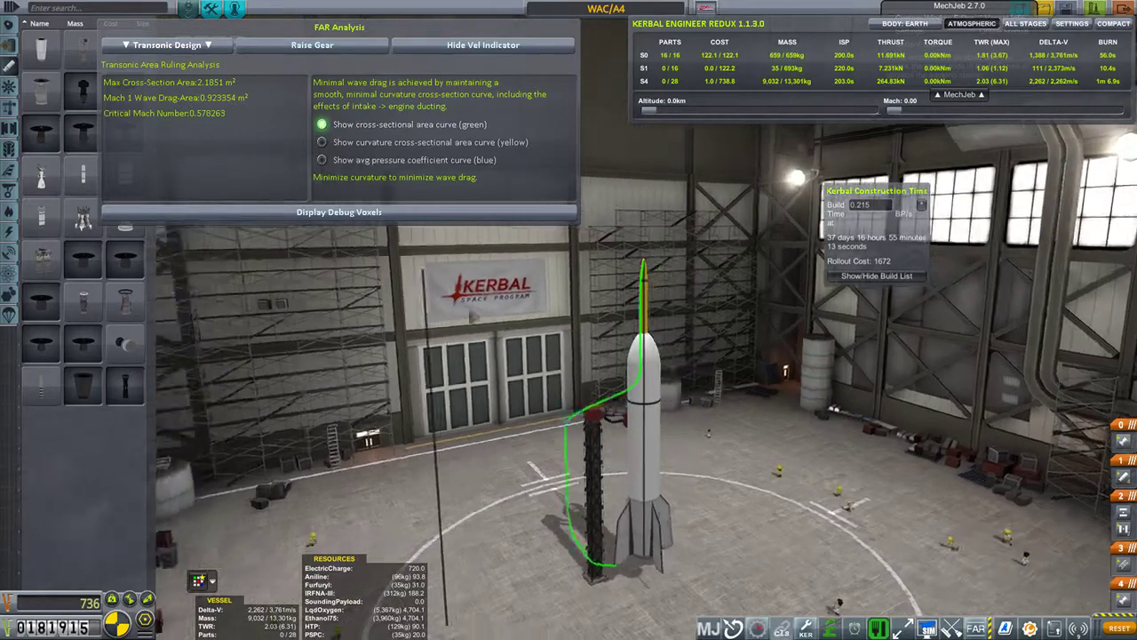
pyautogui.moveTo(527, 324)
pyautogui.mouseDown()
pyautogui.moveTo(655, 335)
pyautogui.moveTo(613, 388)
pyautogui.mouseUp()
pyautogui.click(613, 389)
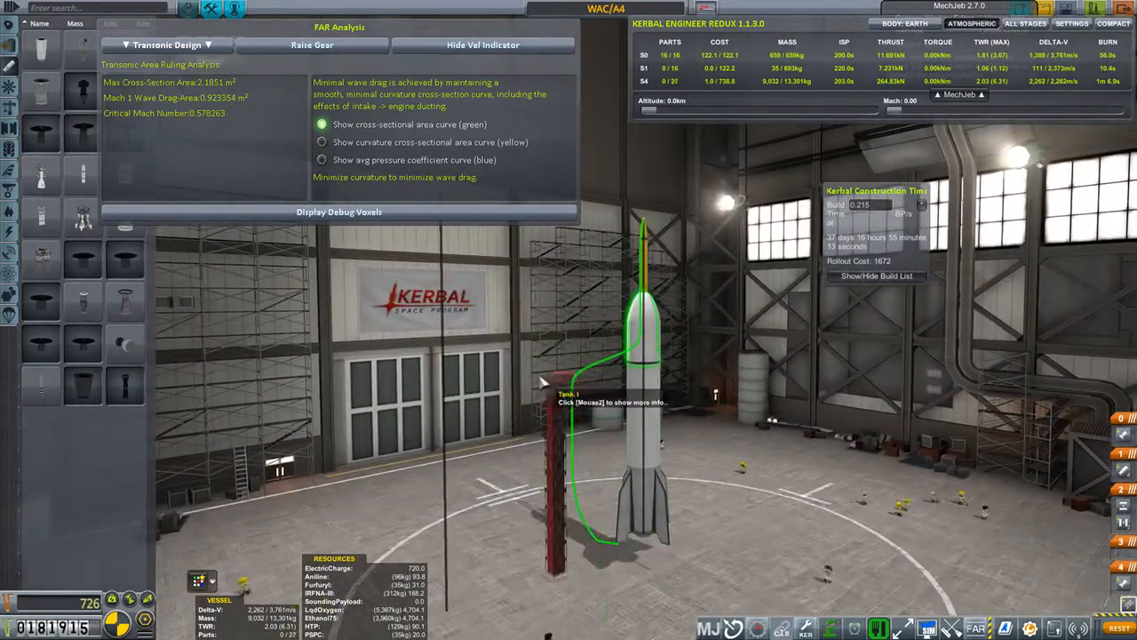
pyautogui.click(475, 380)
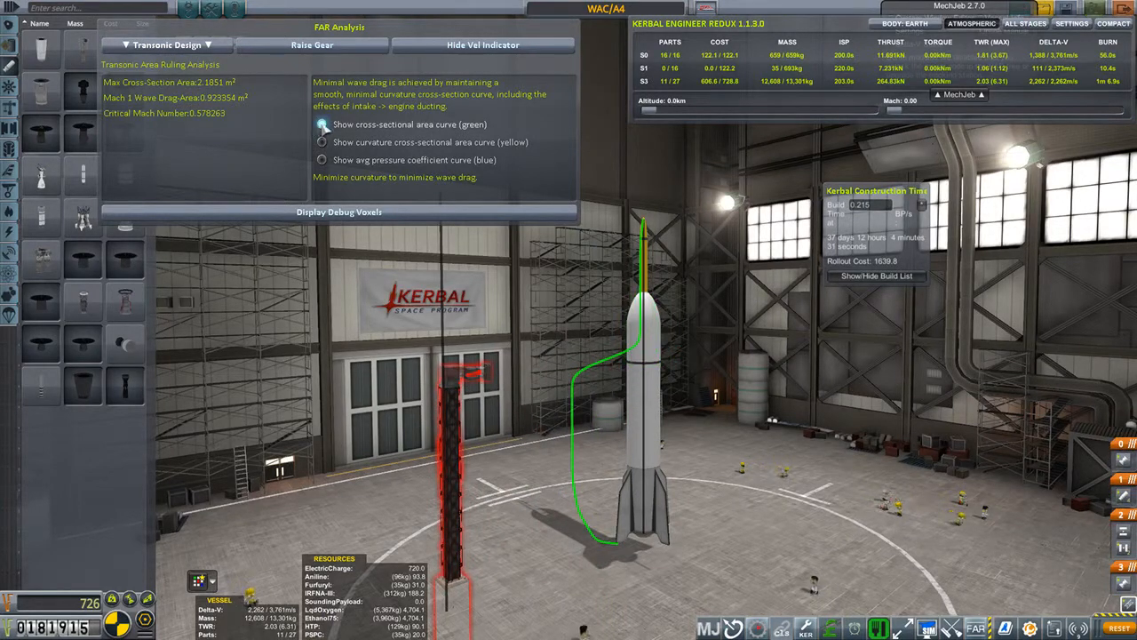
# Step: Add the yellow curvature curve over the area curve and inspect the rocket from several angles
pyautogui.click(323, 124)
pyautogui.click(322, 125)
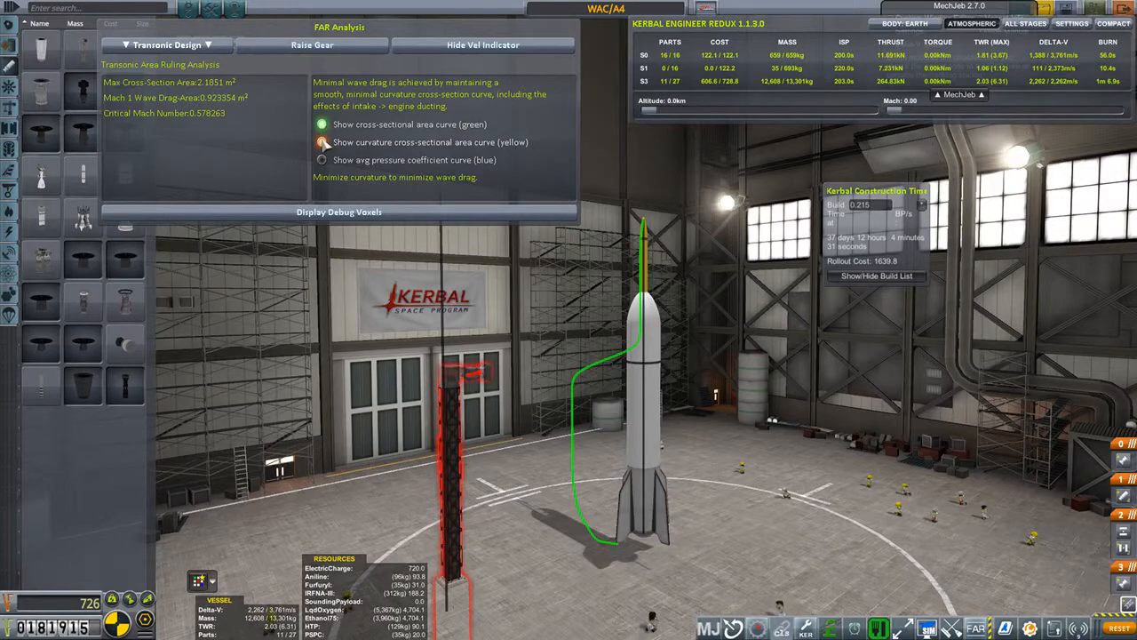
pyautogui.click(322, 142)
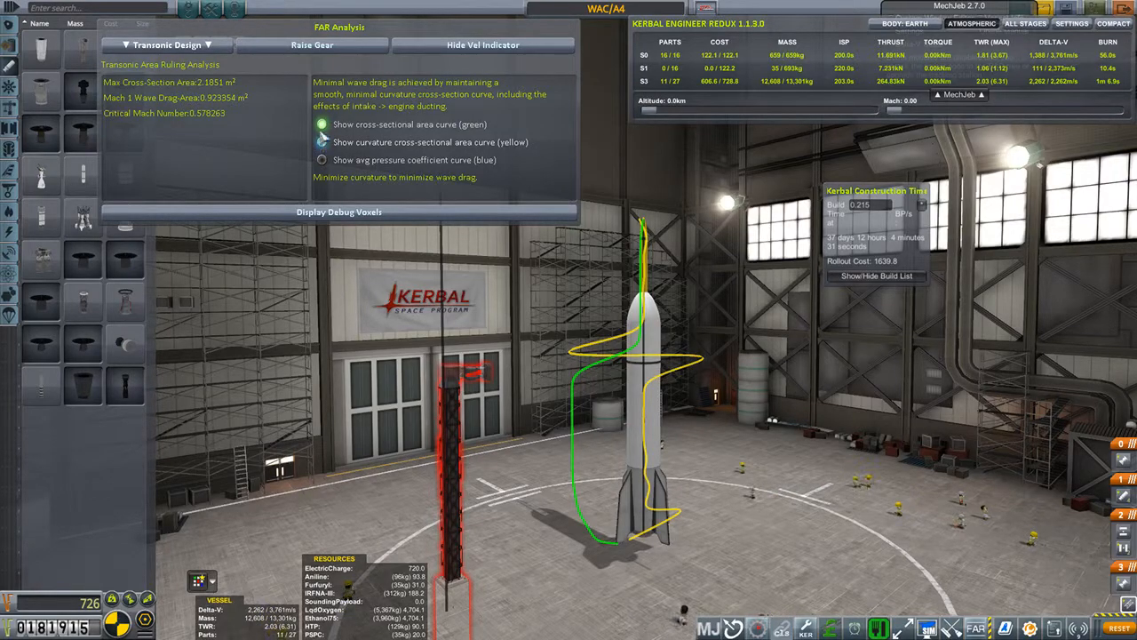
pyautogui.moveTo(552, 193)
pyautogui.mouseDown()
pyautogui.moveTo(528, 361)
pyautogui.moveTo(549, 382)
pyautogui.mouseUp()
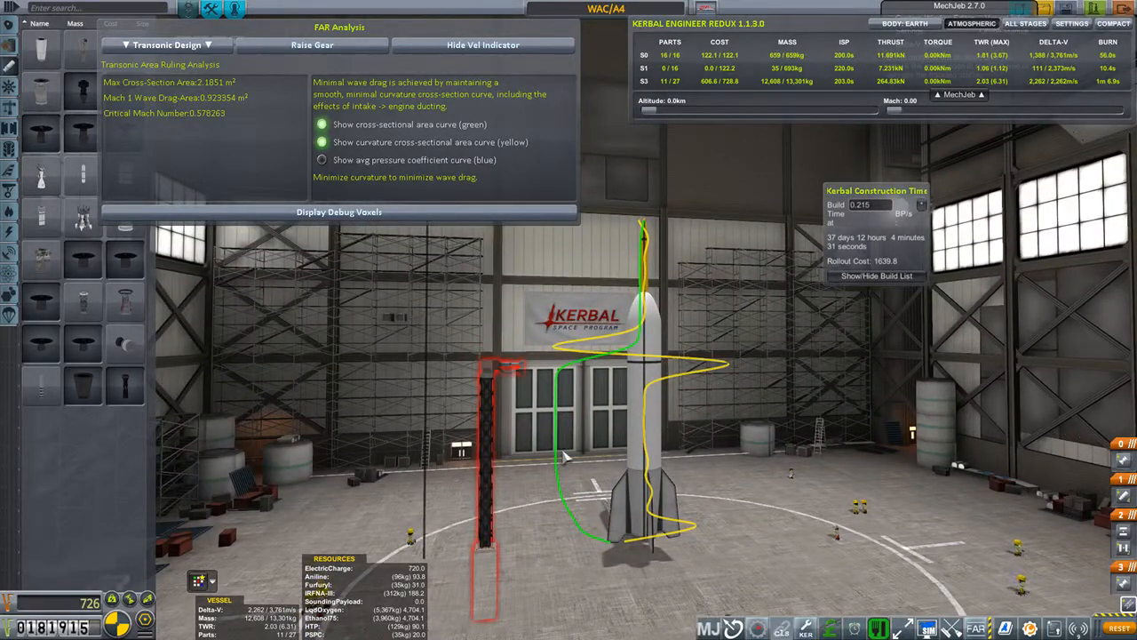
pyautogui.moveTo(649, 395); pyautogui.dragTo(605, 400)
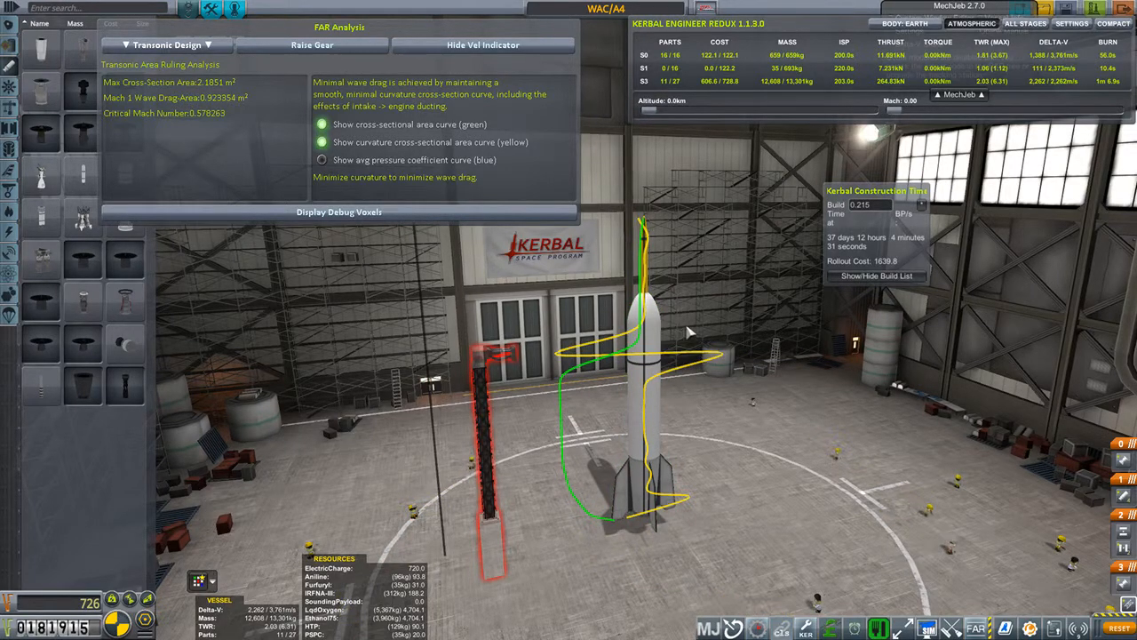
pyautogui.press('Right')
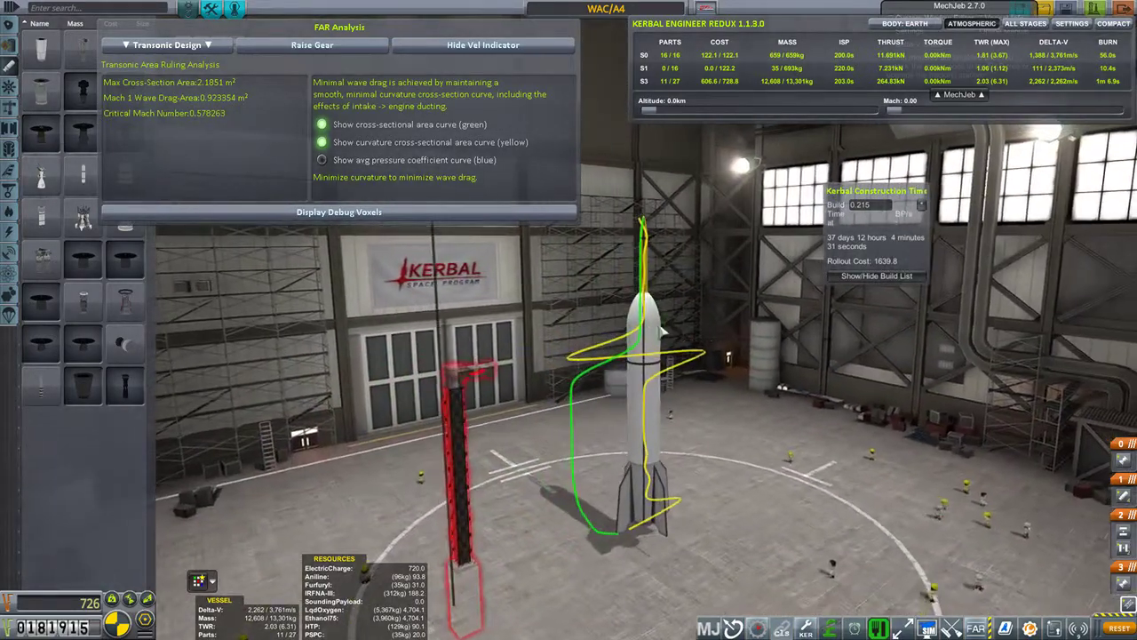
# Step: Set the payload fairing on the hangar floor and view the area curve without it
pyautogui.click(662, 331)
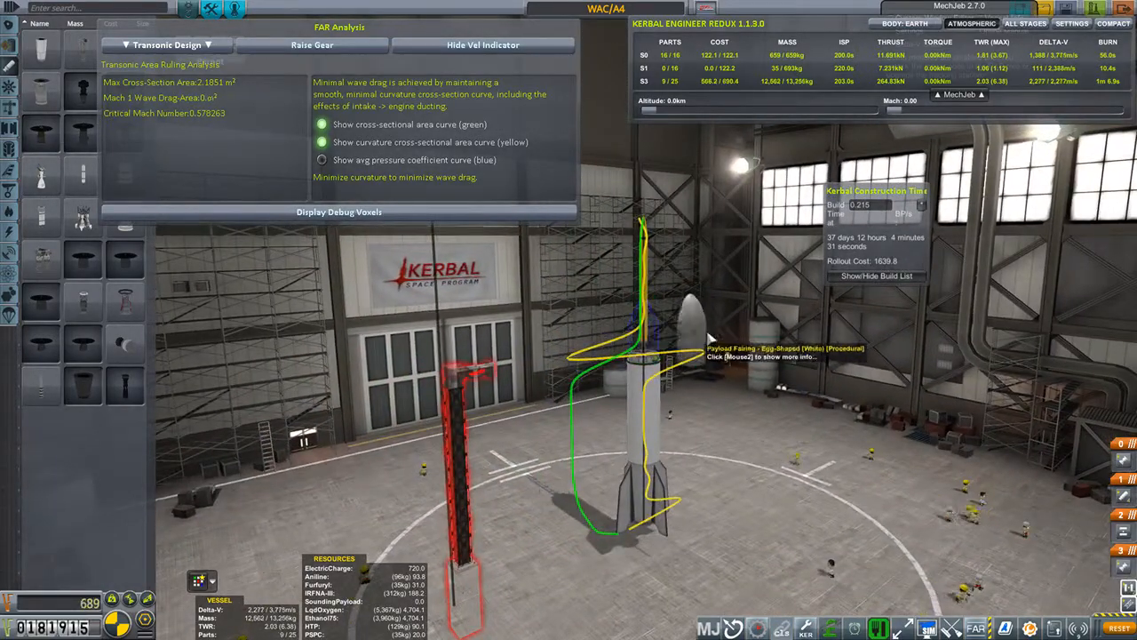
pyautogui.click(778, 342)
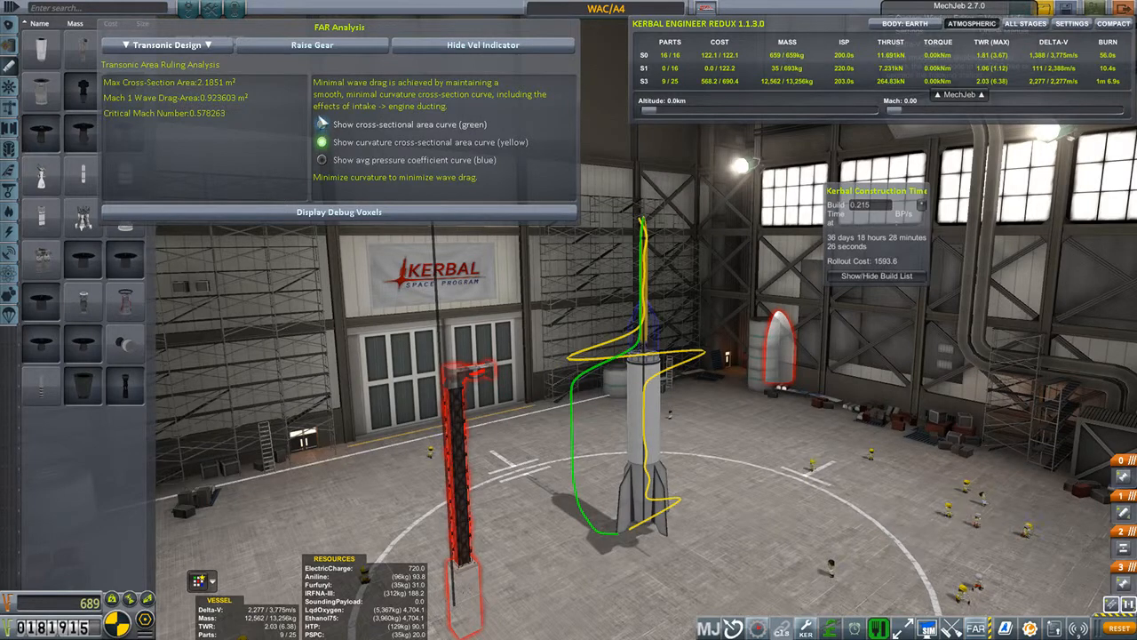
pyautogui.click(321, 143)
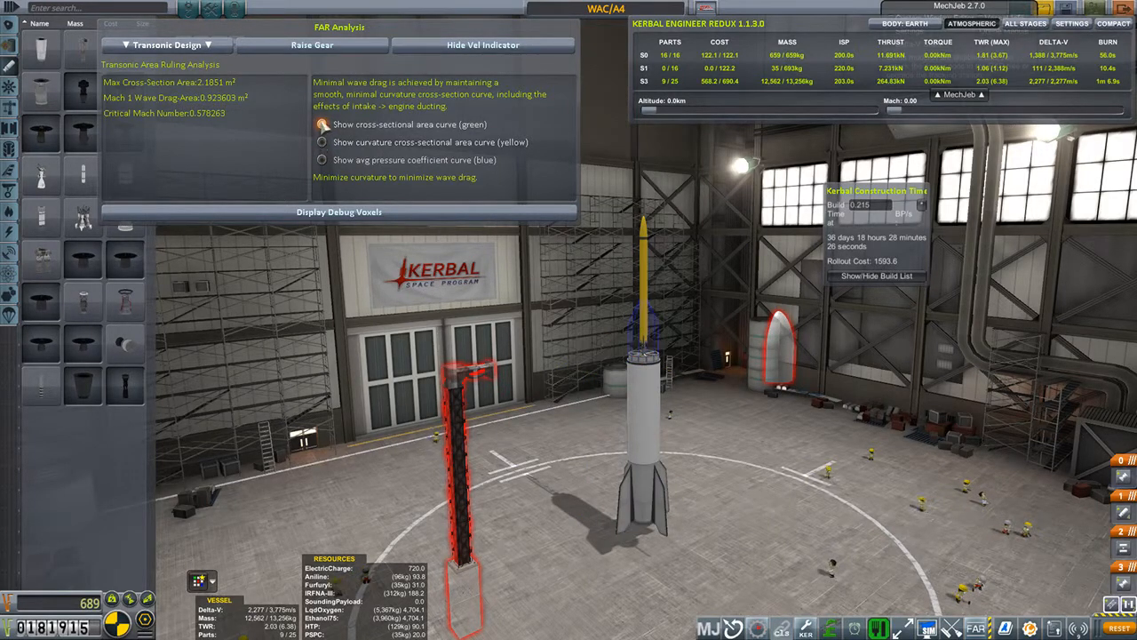
pyautogui.click(322, 124)
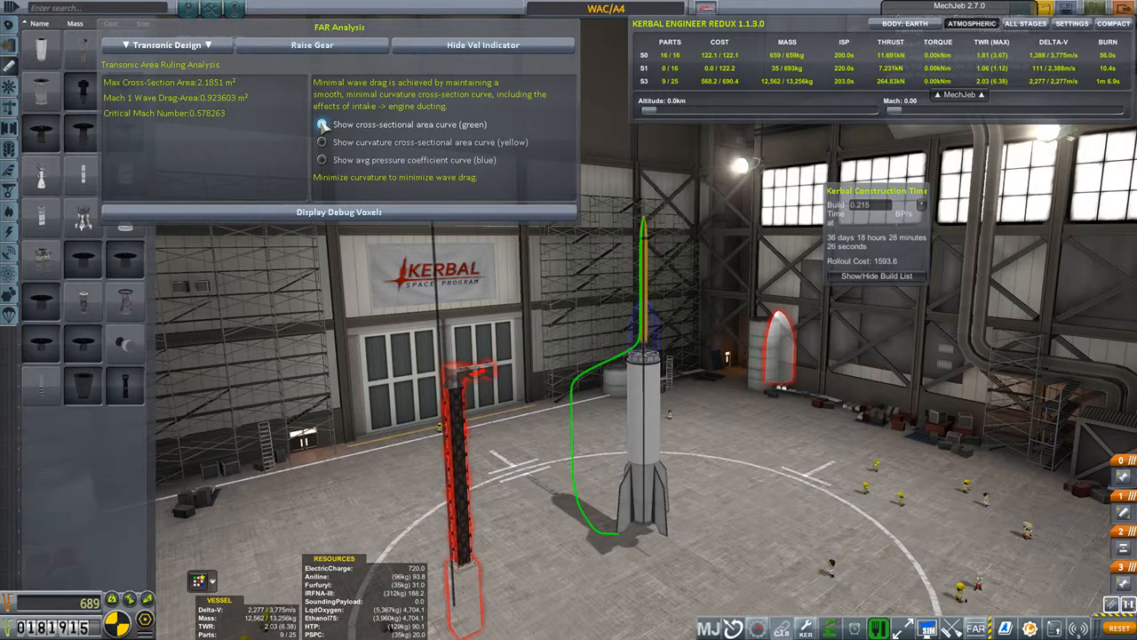
# Step: Clear the green and yellow curves and refit the fairing onto the rocket top
pyautogui.click(322, 142)
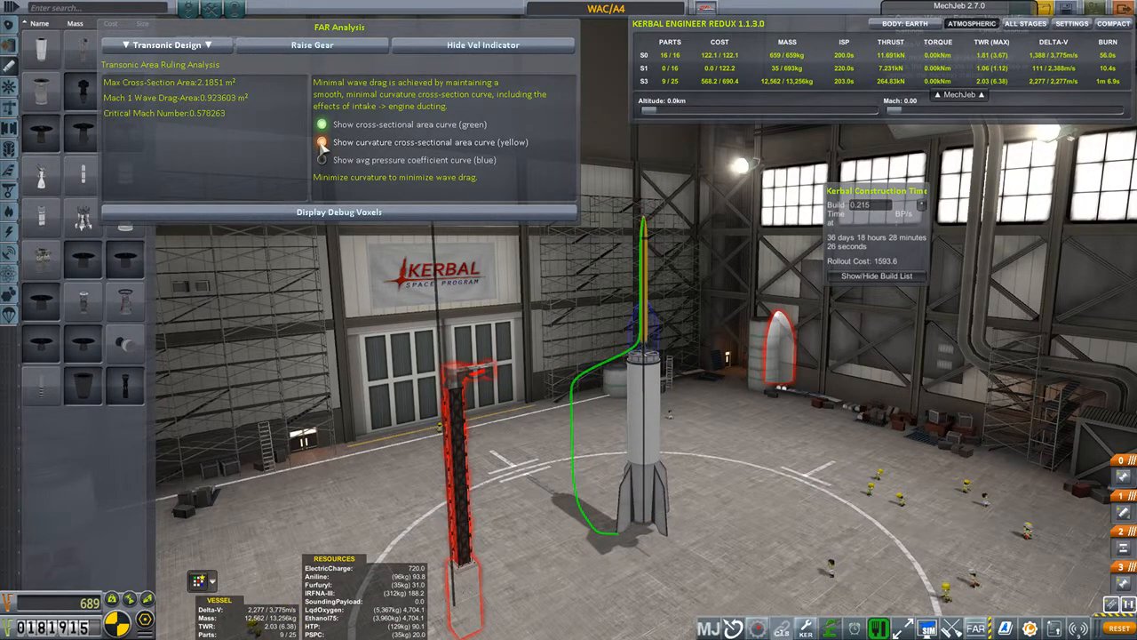
pyautogui.click(322, 125)
pyautogui.moveTo(754, 362); pyautogui.dragTo(672, 354)
pyautogui.press('Left')
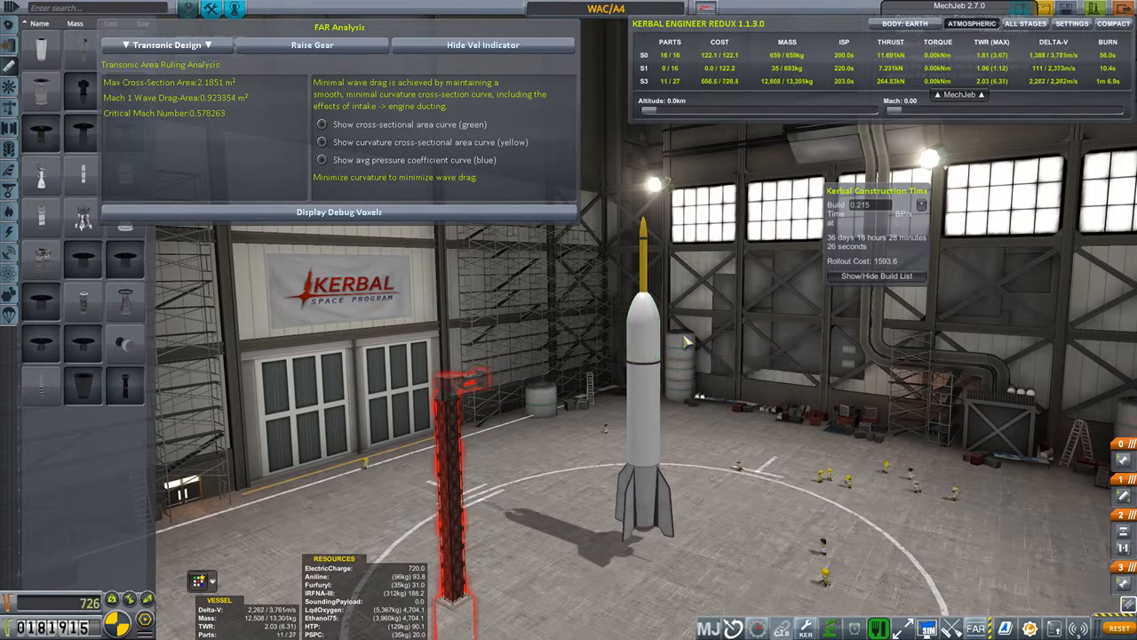
# Step: Overlay the blue average pressure coefficient curve and orbit all around the 27-part rocket to inspect it
pyautogui.press('Left')
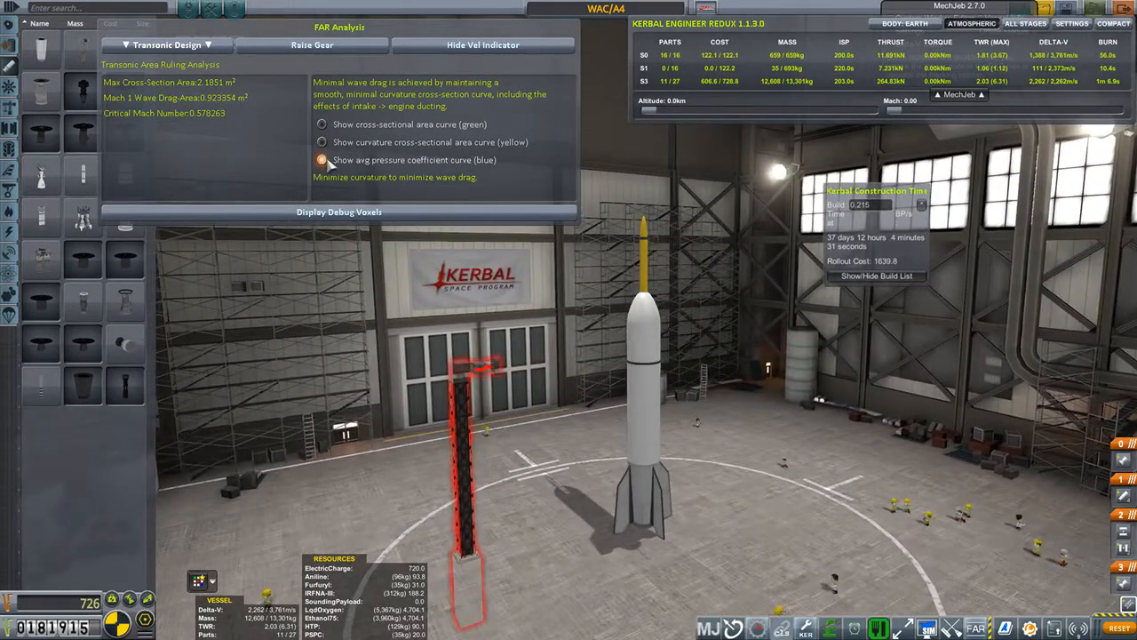
pyautogui.click(322, 160)
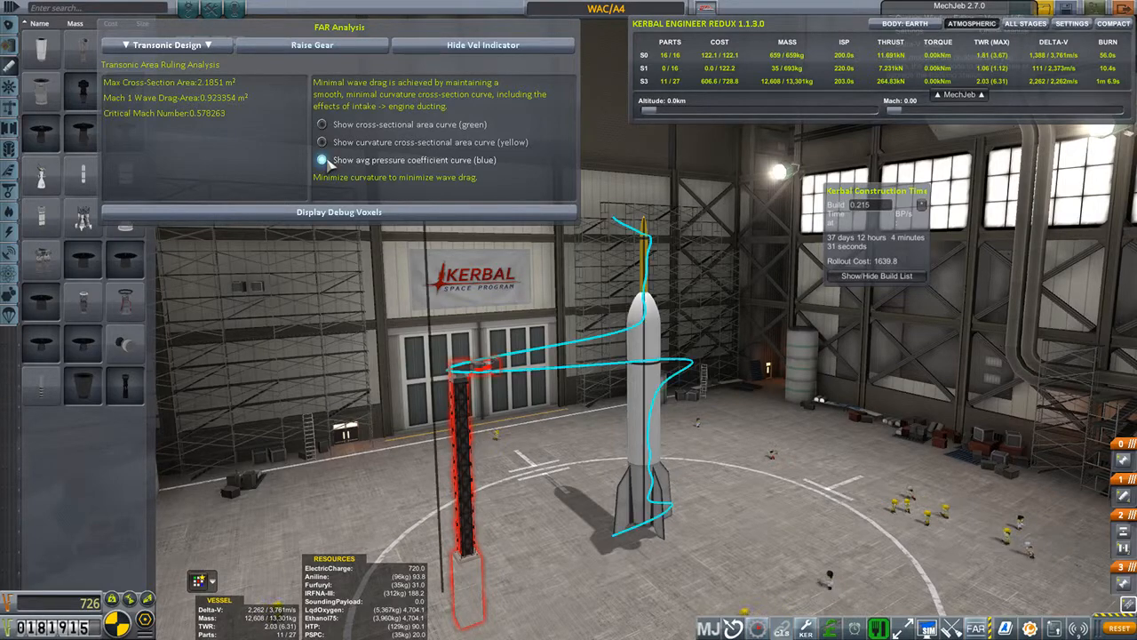
pyautogui.press('Left')
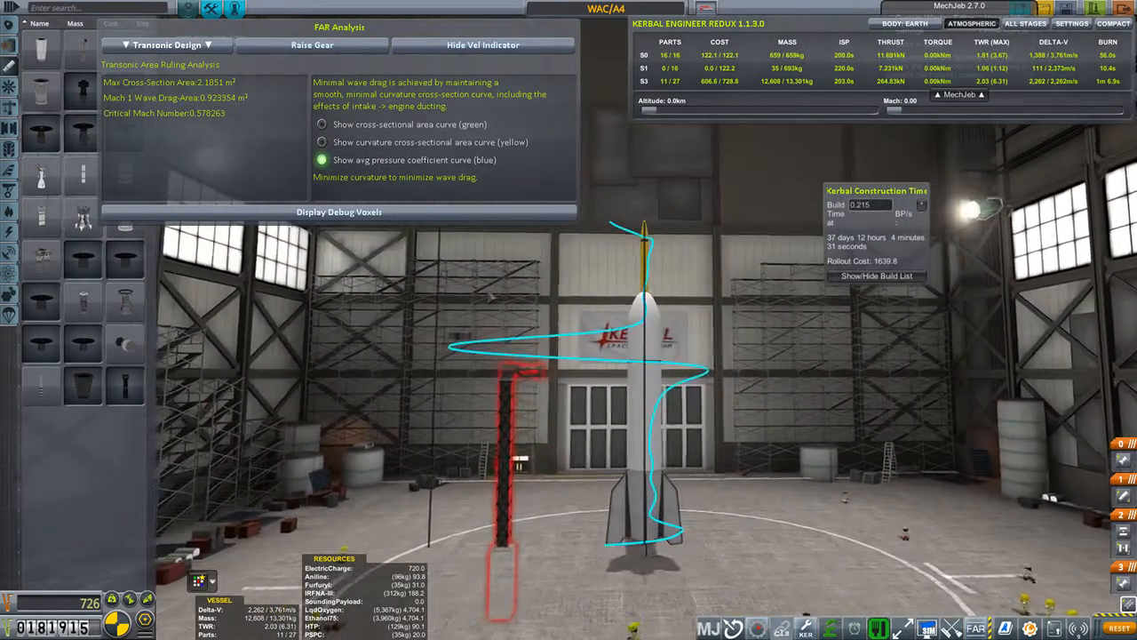
pyautogui.press('Left')
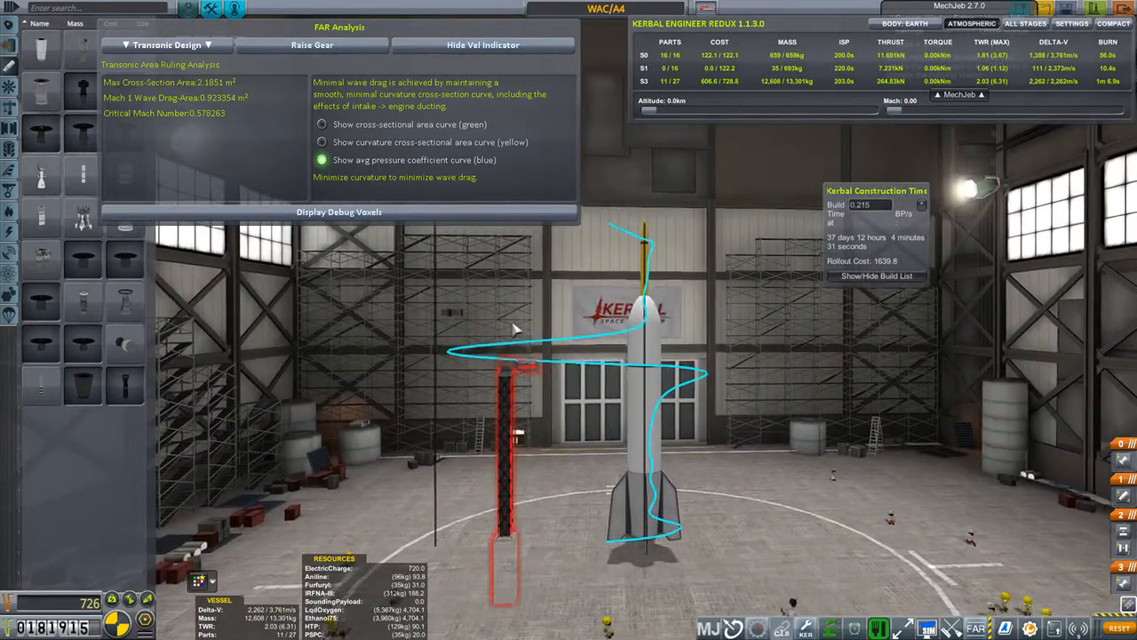
pyautogui.press('Left')
pyautogui.press('Left')
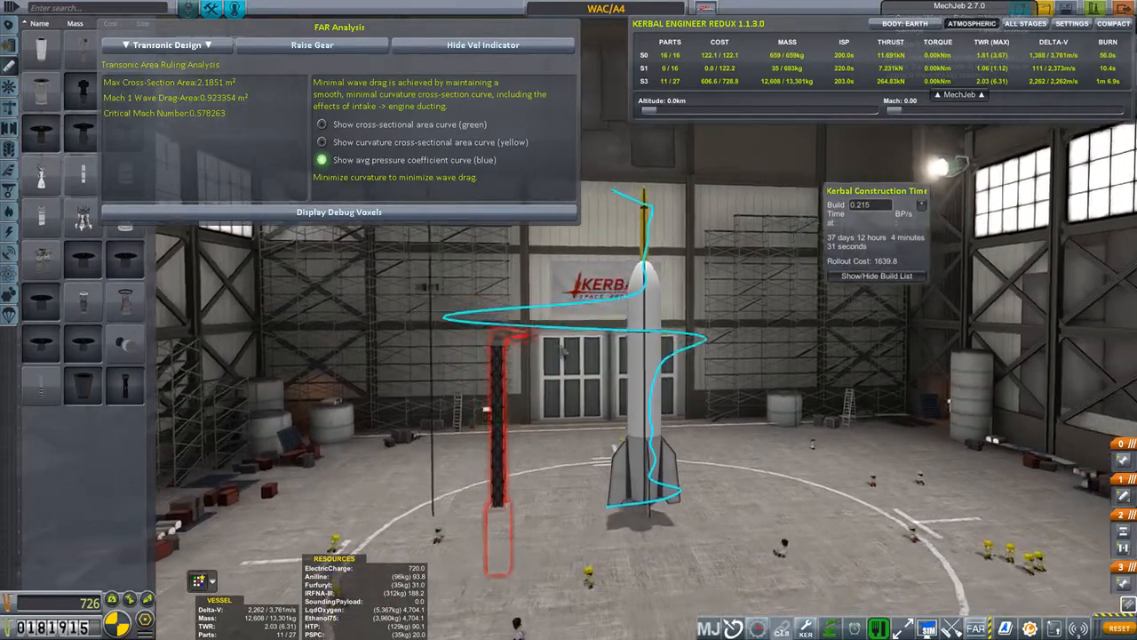
pyautogui.press('Left')
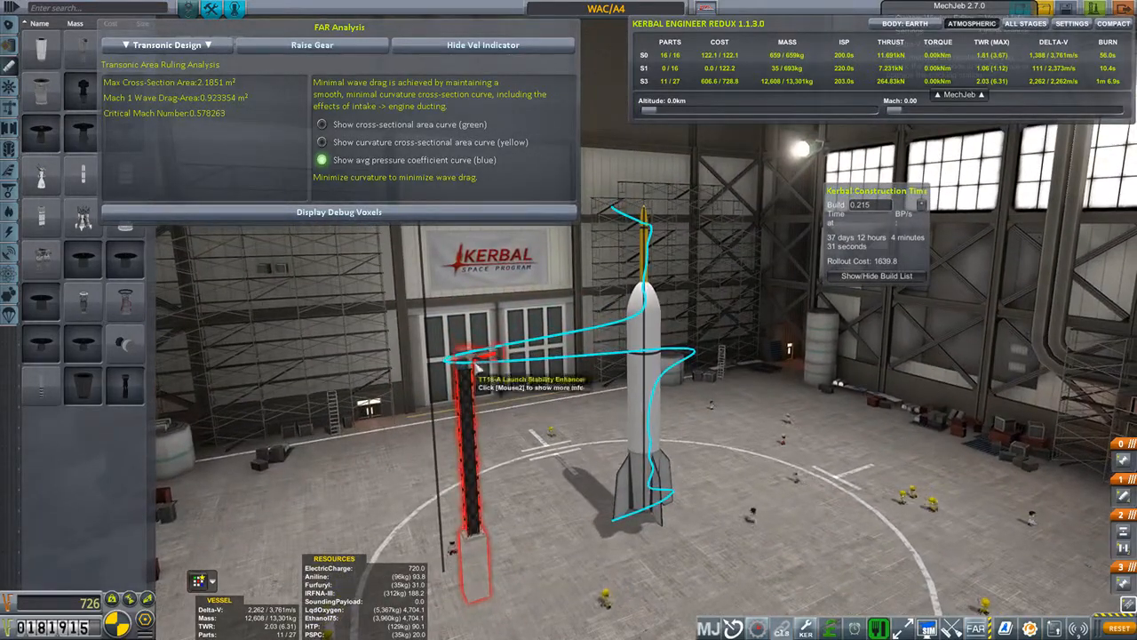
pyautogui.press('Left')
pyautogui.press('Left')
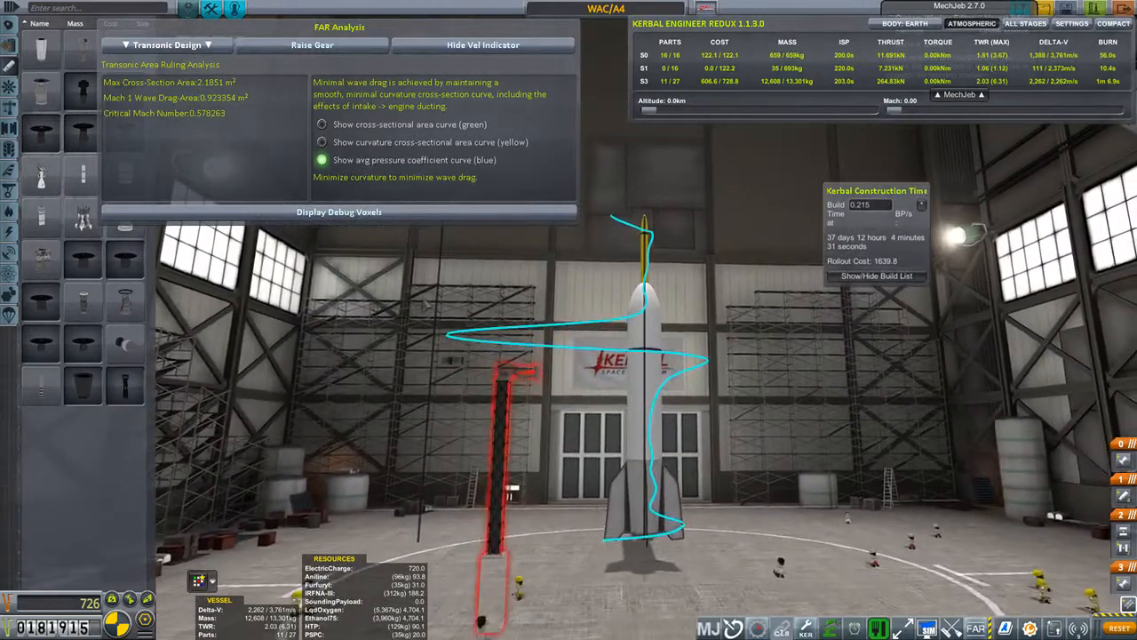
pyautogui.press('Left')
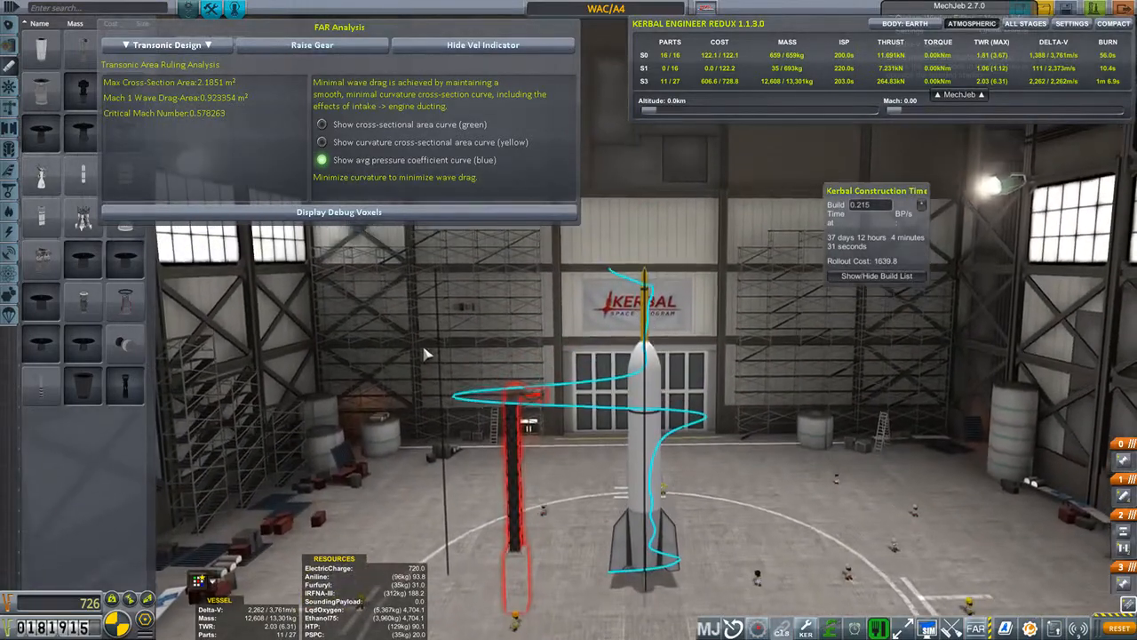
pyautogui.scroll(-2, 425, 354)
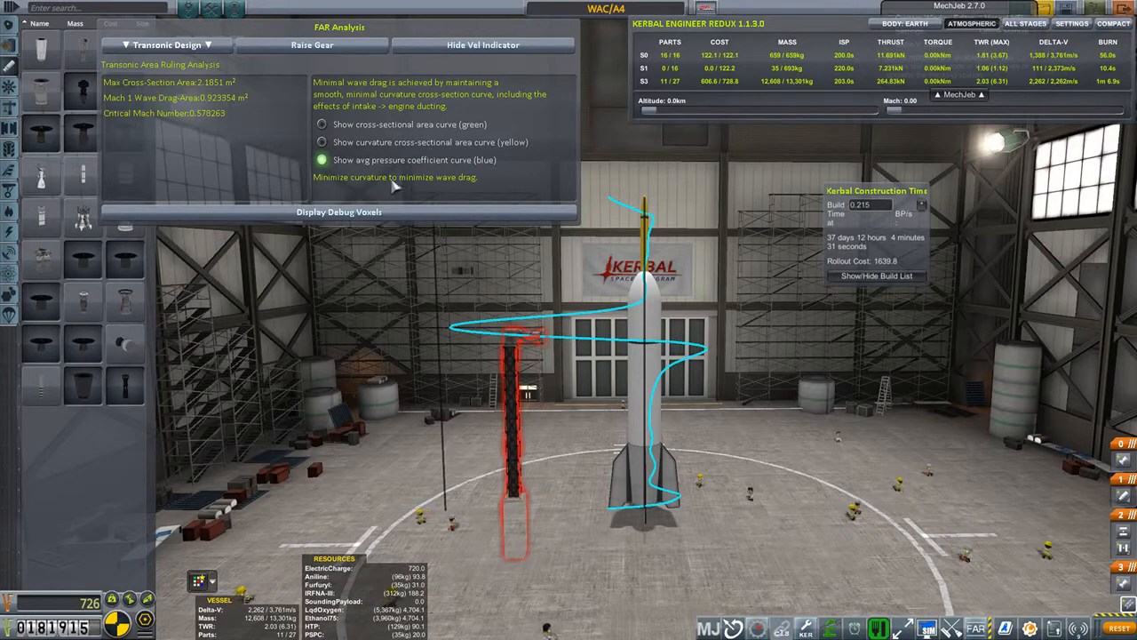
pyautogui.moveTo(533, 266); pyautogui.dragTo(355, 223)
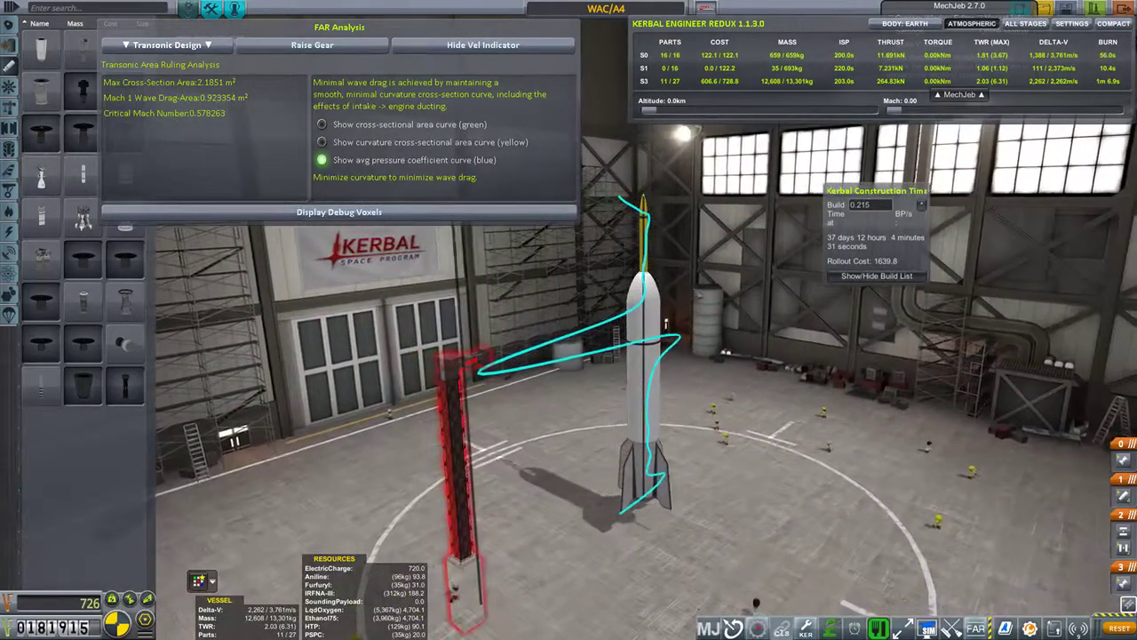
pyautogui.moveTo(533, 300)
pyautogui.mouseDown()
pyautogui.moveTo(593, 301)
pyautogui.moveTo(517, 359)
pyautogui.mouseUp()
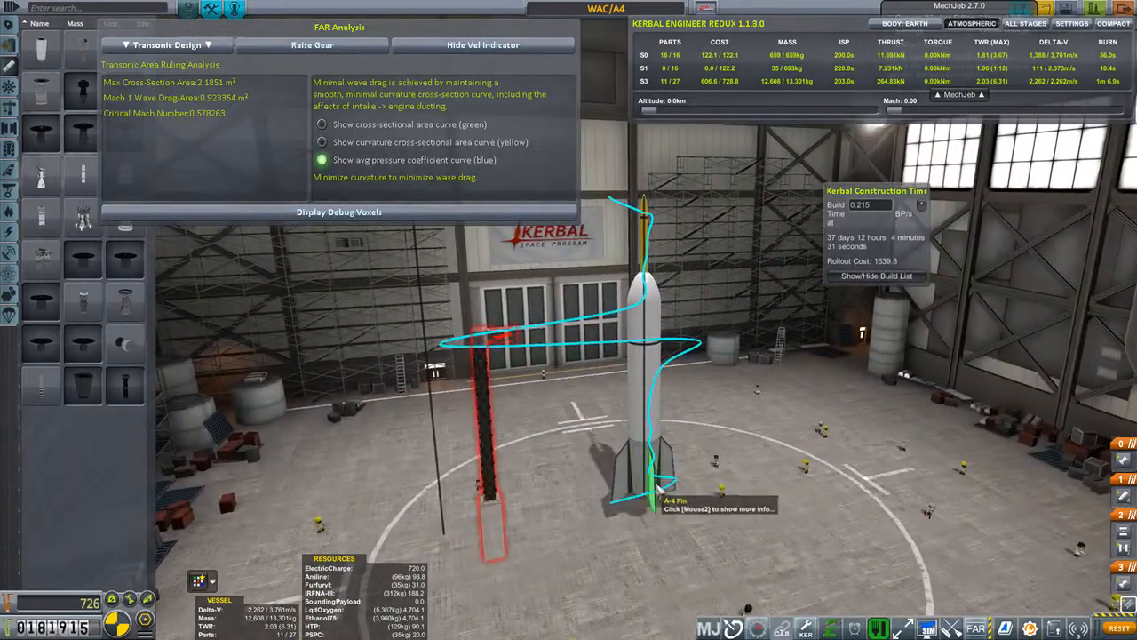
pyautogui.moveTo(680, 411)
pyautogui.mouseDown()
pyautogui.moveTo(709, 439)
pyautogui.moveTo(665, 357)
pyautogui.moveTo(336, 107)
pyautogui.mouseUp()
# Step: Hide the FAR window and attach the launch clamp tower to the rocket
pyautogui.moveTo(951, 627)
pyautogui.click(974, 629)
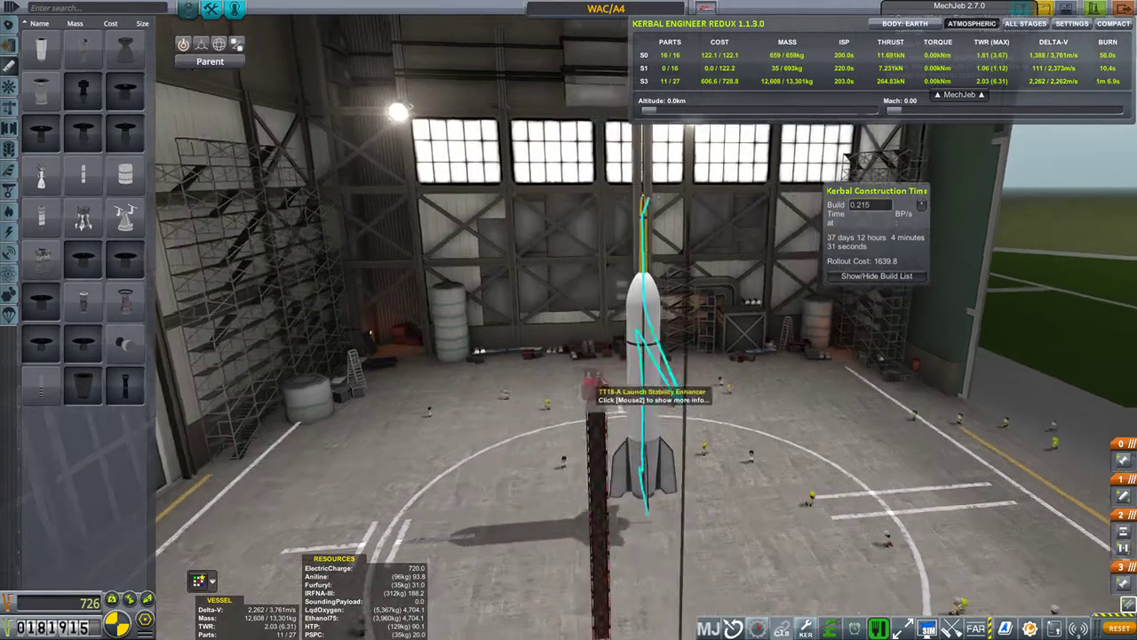
pyautogui.moveTo(515, 391); pyautogui.dragTo(636, 362)
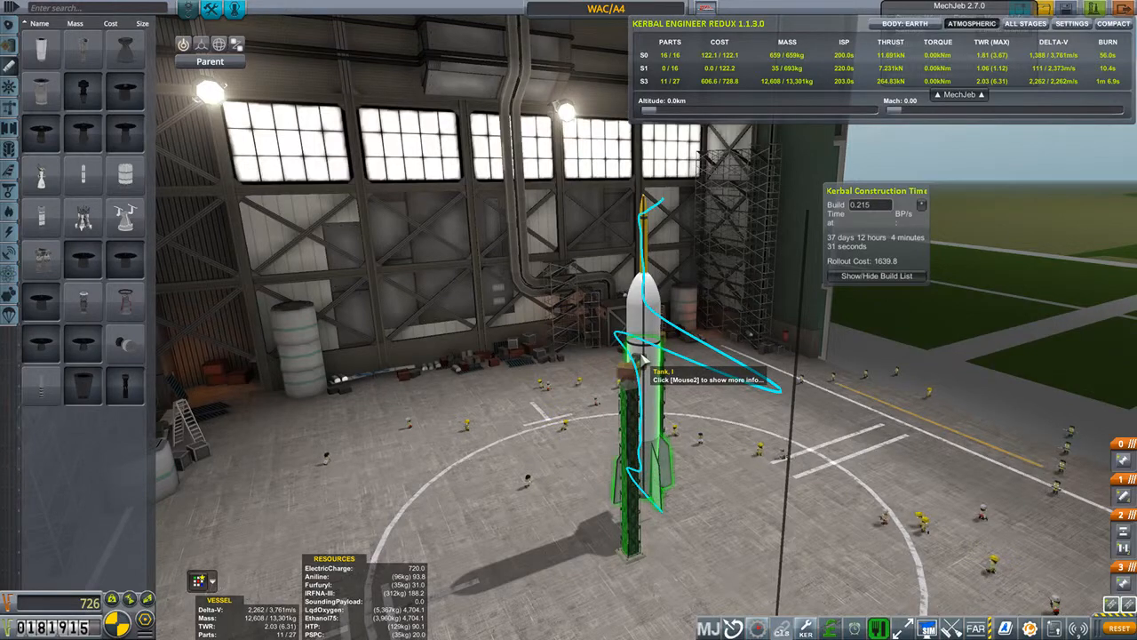
pyautogui.press('x')
pyautogui.press('x')
pyautogui.press('x')
pyautogui.press('x')
pyautogui.press('x')
pyautogui.click(642, 359)
pyautogui.moveTo(642, 359); pyautogui.dragTo(640, 380)
pyautogui.scroll(3, 640, 377)
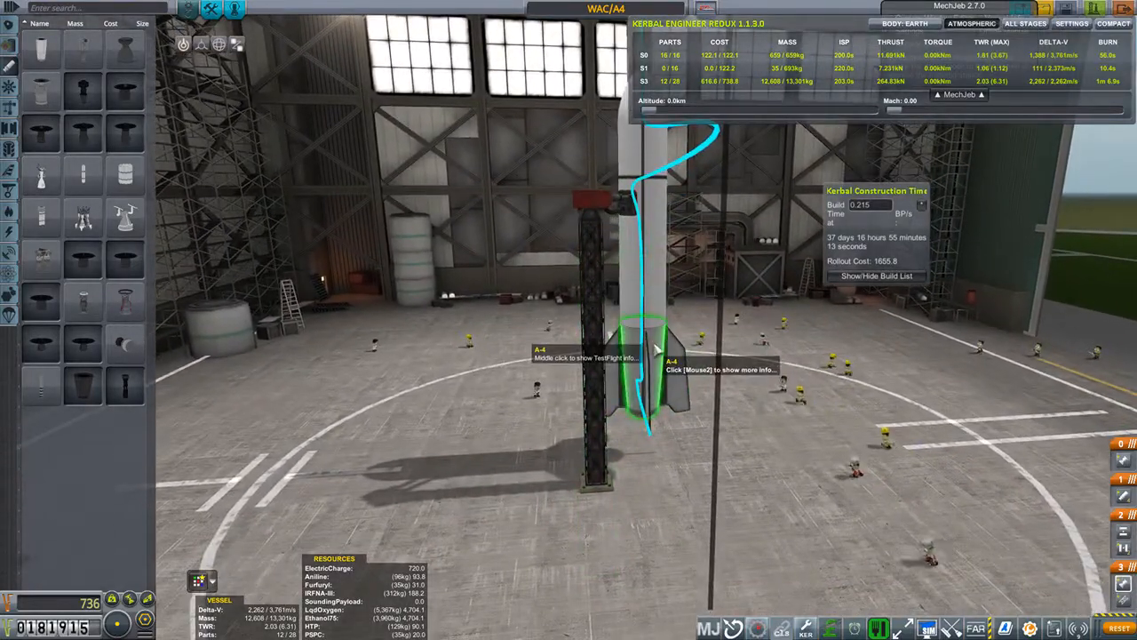
# Step: Review the A-4 engine's configuration, then remove it from the rocket base
pyautogui.rightClick(635, 355)
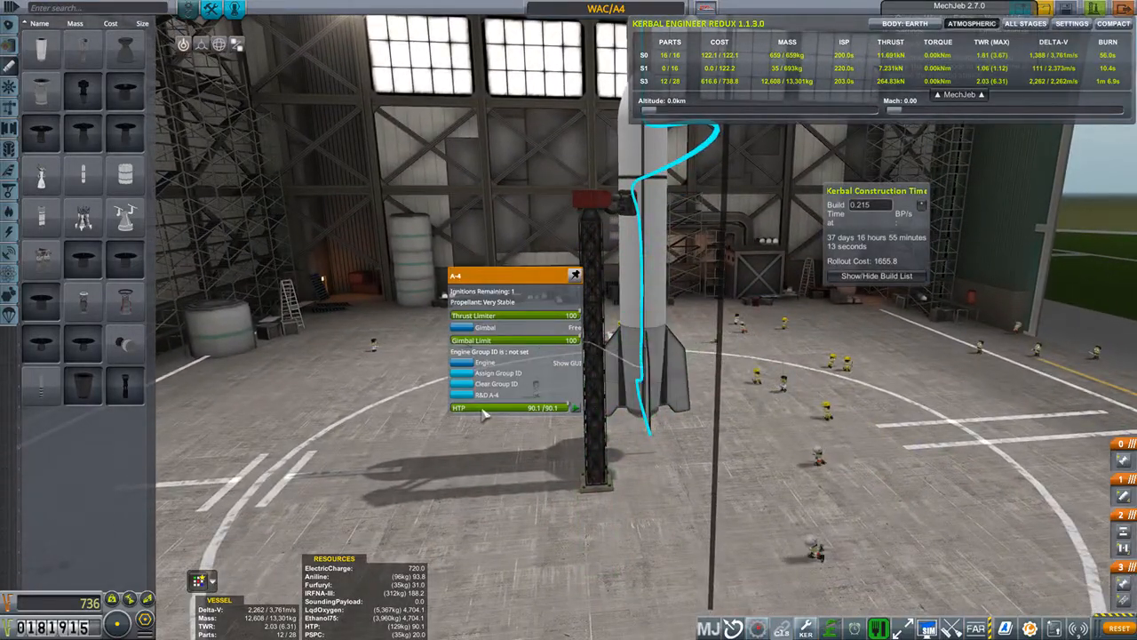
pyautogui.click(460, 367)
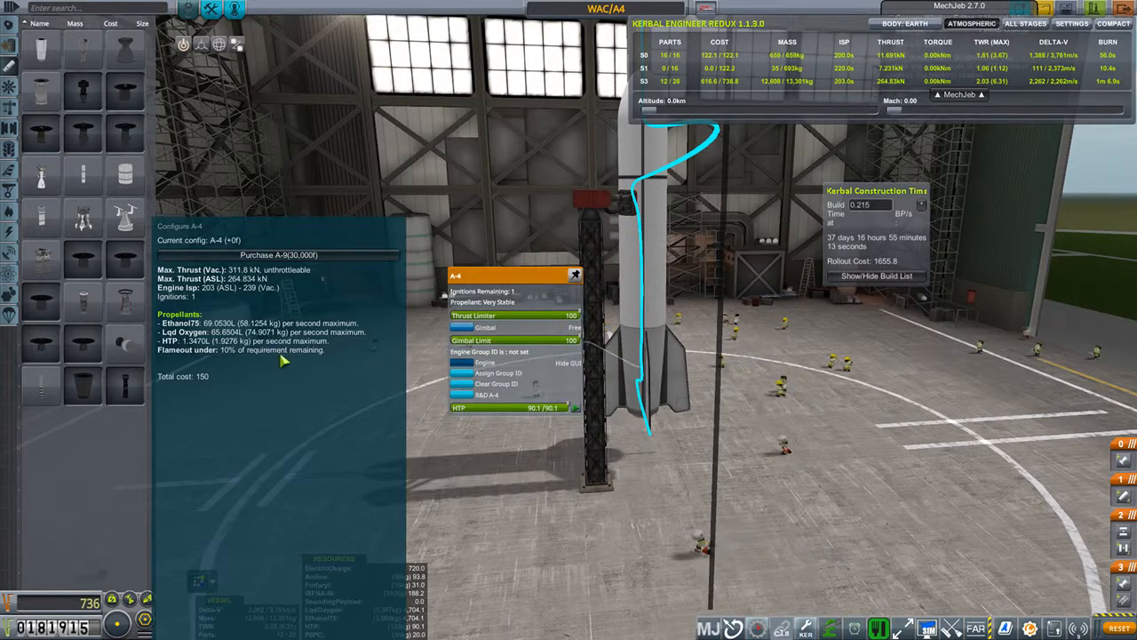
pyautogui.click(262, 182)
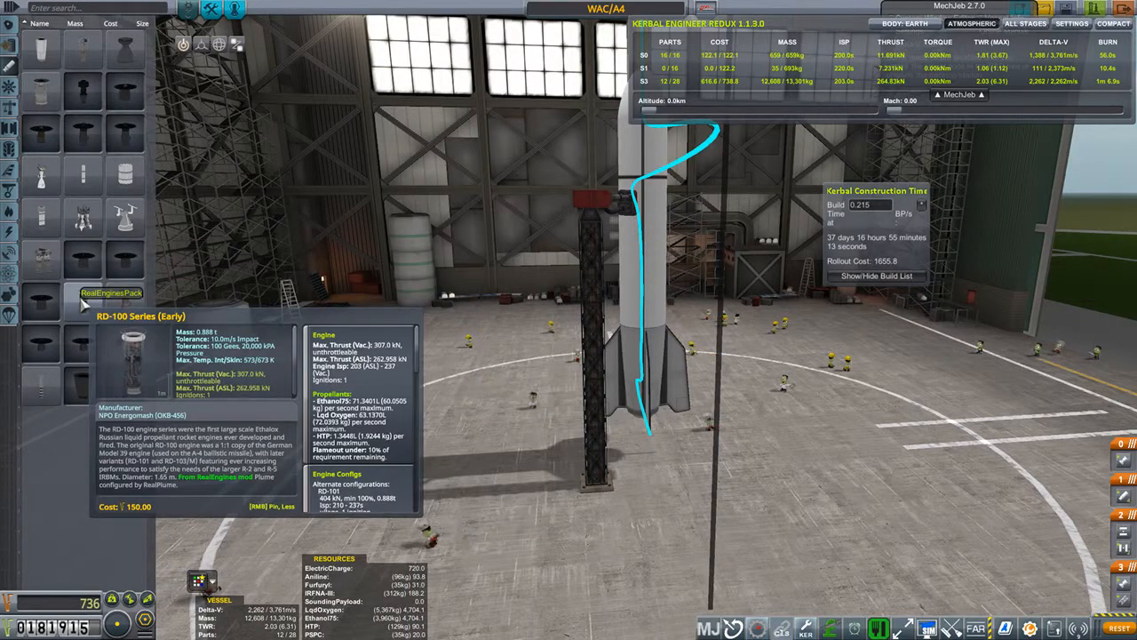
pyautogui.click(83, 304)
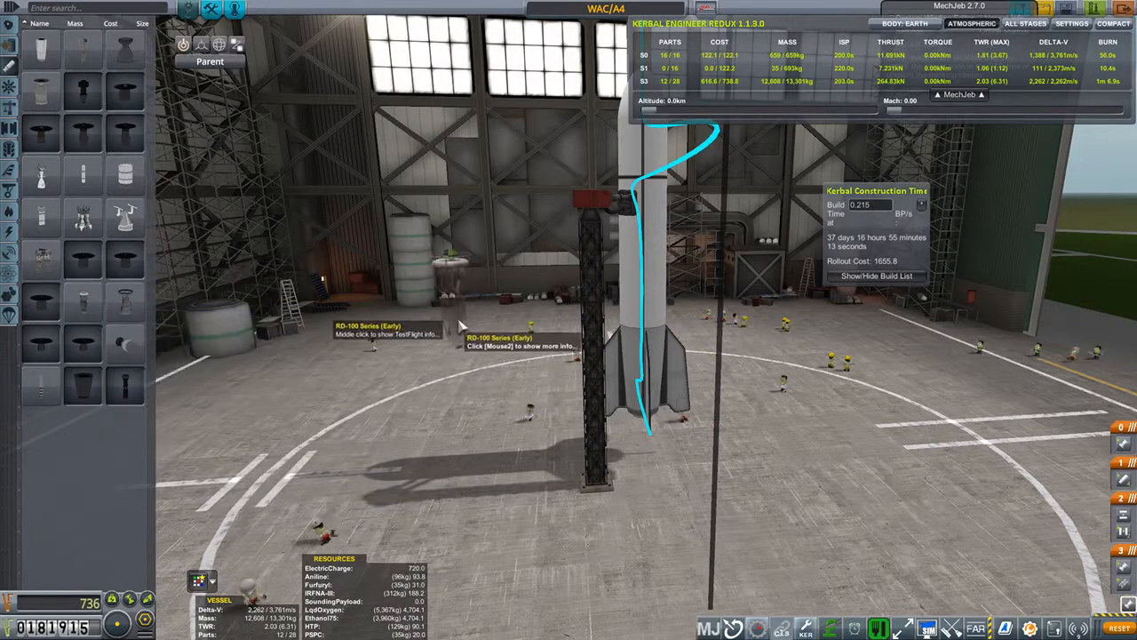
pyautogui.click(657, 360)
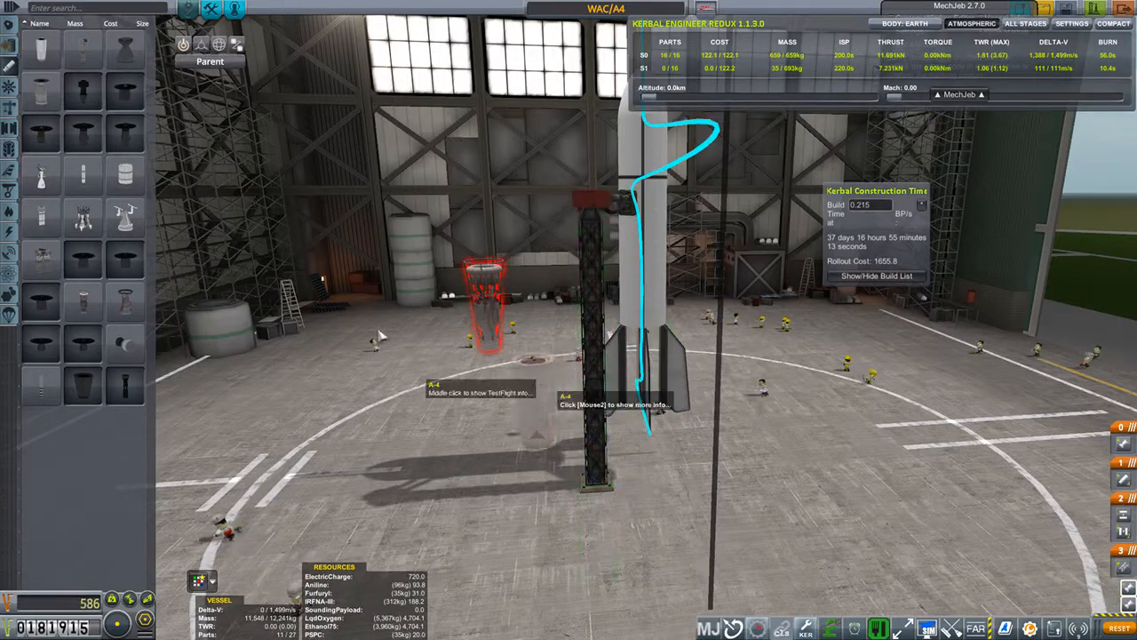
pyautogui.click(365, 333)
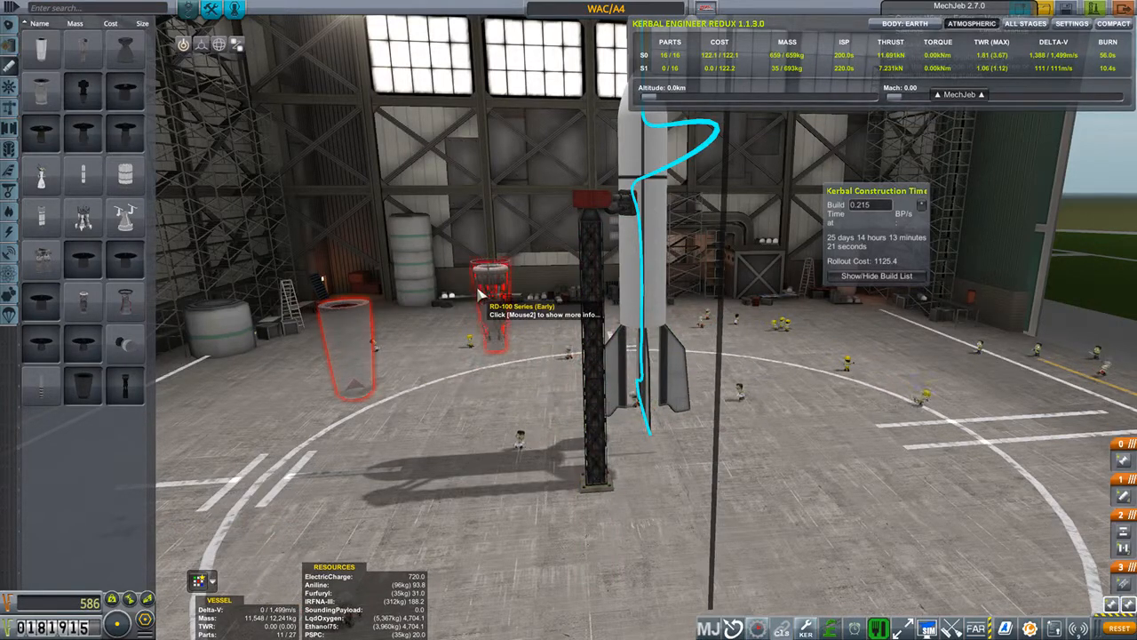
# Step: Mount an RD-100 Series (Early) engine under the rocket in the A-4's place
pyautogui.click(494, 304)
pyautogui.click(651, 358)
pyautogui.moveTo(654, 360); pyautogui.dragTo(498, 257)
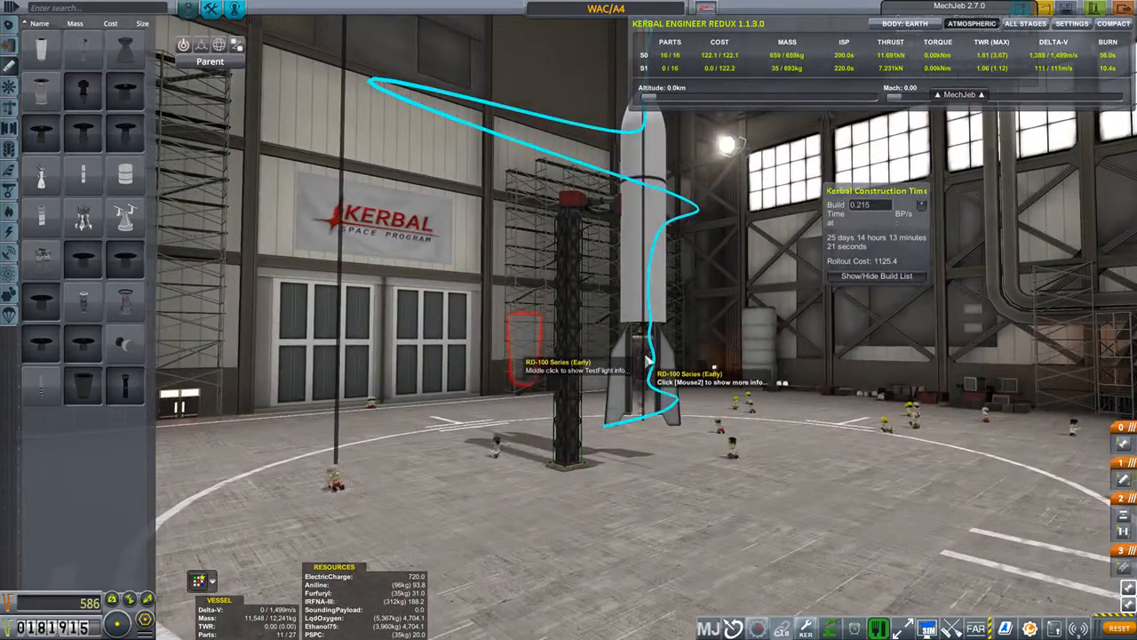
pyautogui.click(648, 355)
# Step: Turn off the blue pressure coefficient curve in FAR and hide the analysis window
pyautogui.click(976, 628)
pyautogui.click(942, 569)
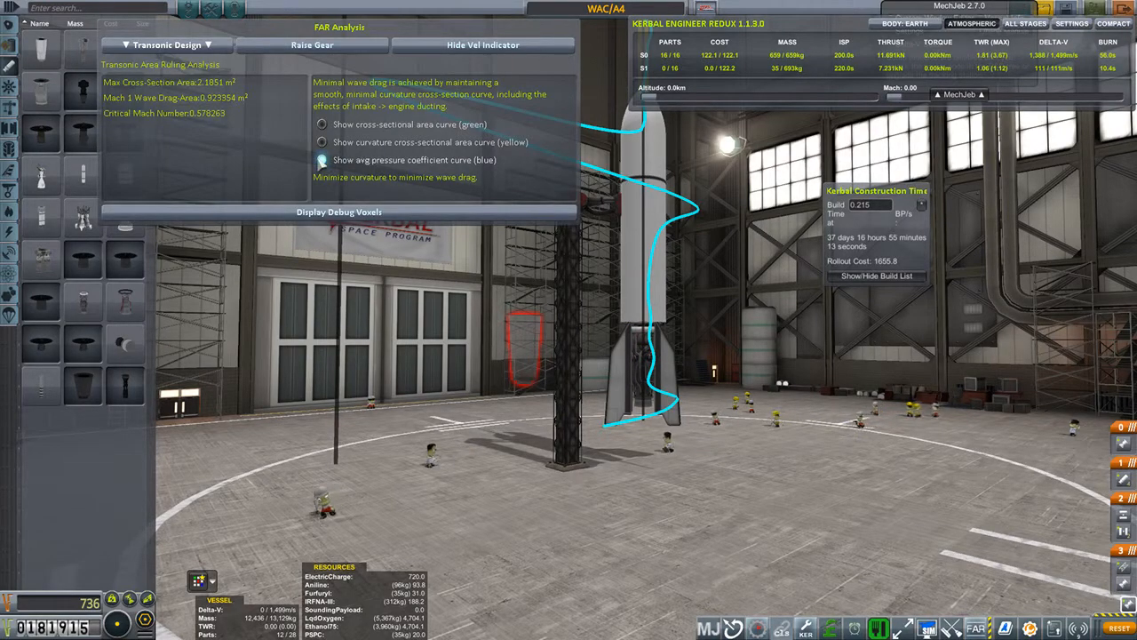
pyautogui.click(322, 161)
pyautogui.scroll(3, 427, 302)
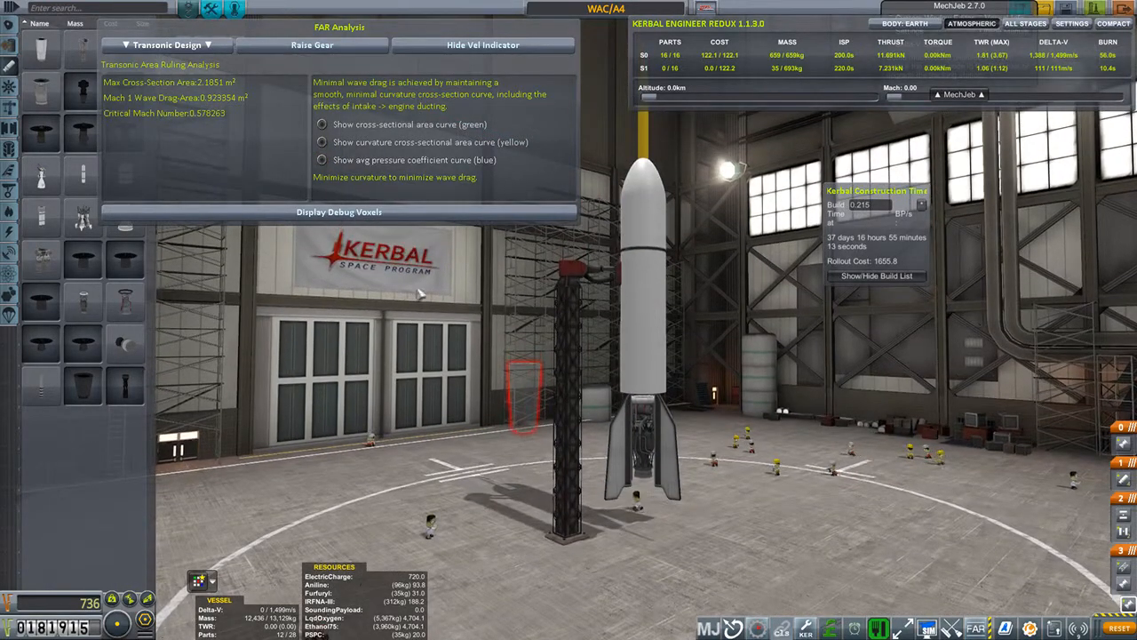
pyautogui.click(942, 569)
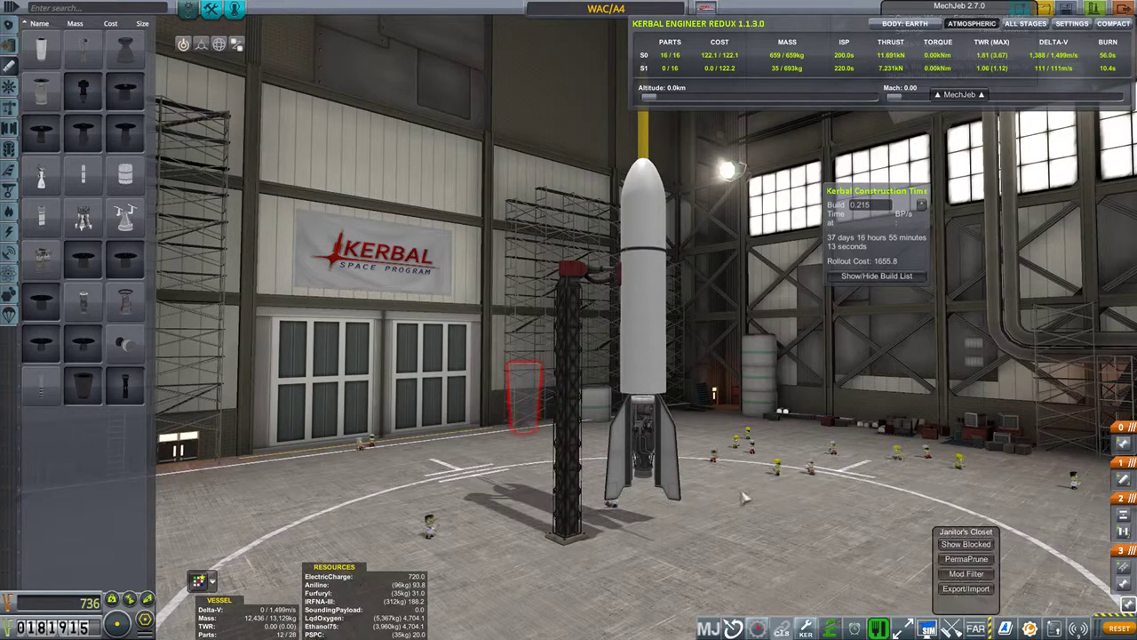
# Step: Bring up the RD-100 engine's part card listing the RD-101 alternate configuration
pyautogui.rightClick(647, 431)
pyautogui.click(458, 463)
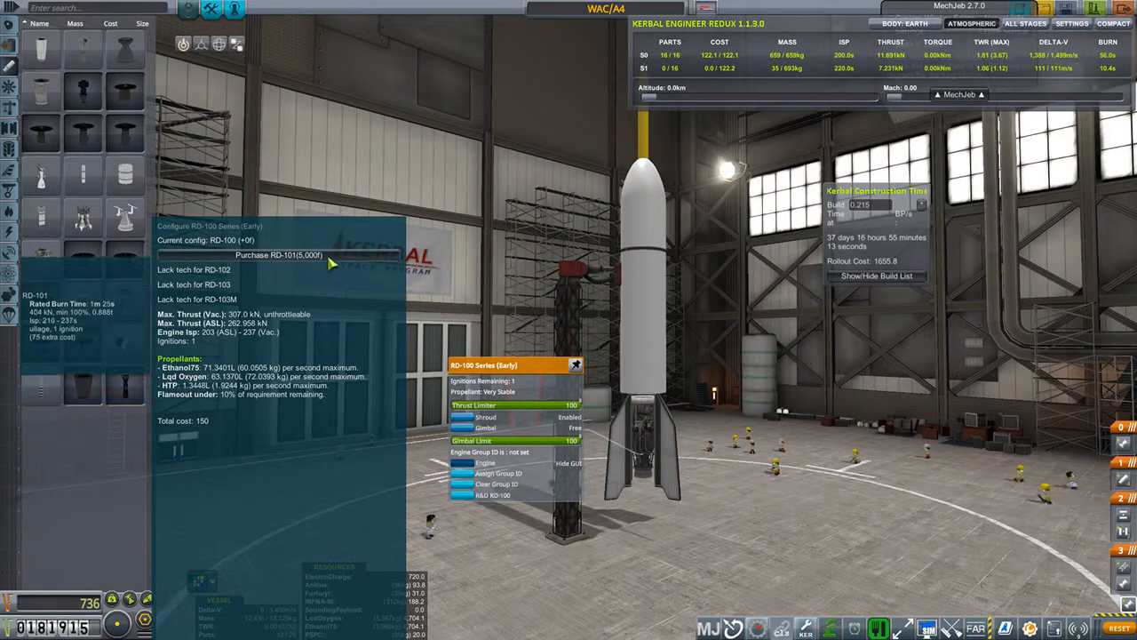
pyautogui.moveTo(279, 256)
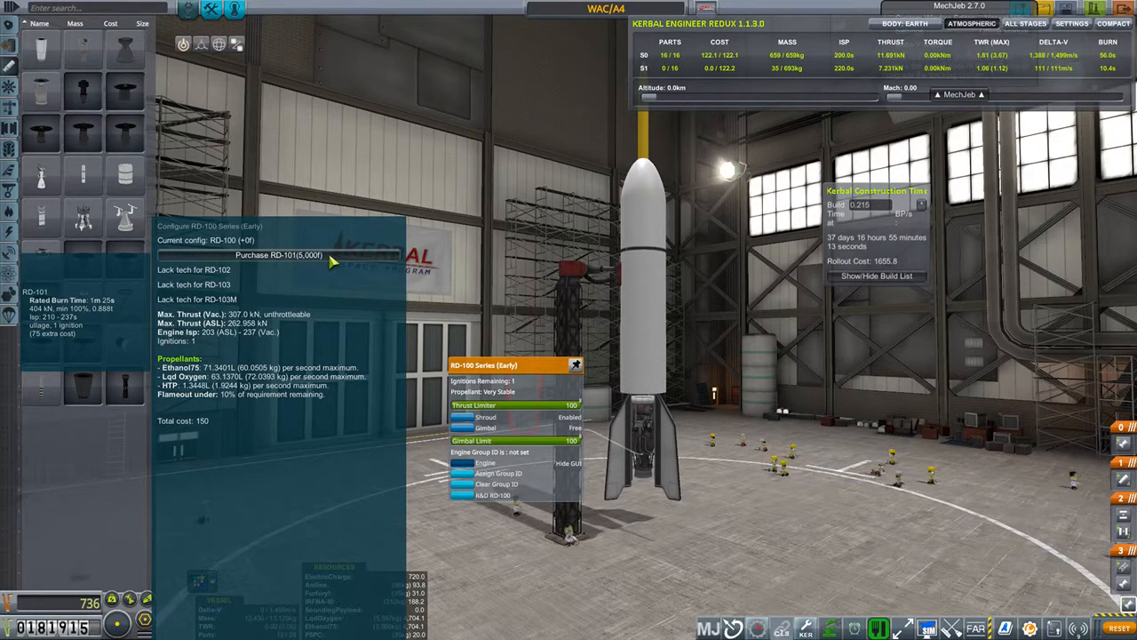
pyautogui.moveTo(331, 260); pyautogui.dragTo(572, 320)
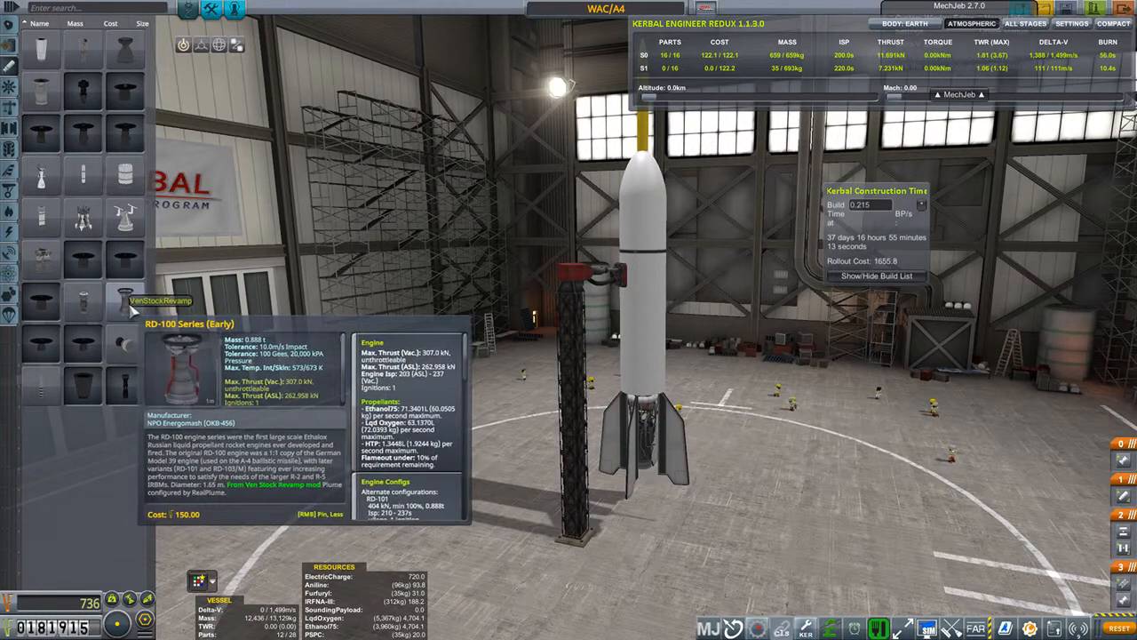
# Step: Purchase the RD-101 upgrade and switch the engine to the RD-101 configuration
pyautogui.moveTo(608, 381); pyautogui.dragTo(640, 382)
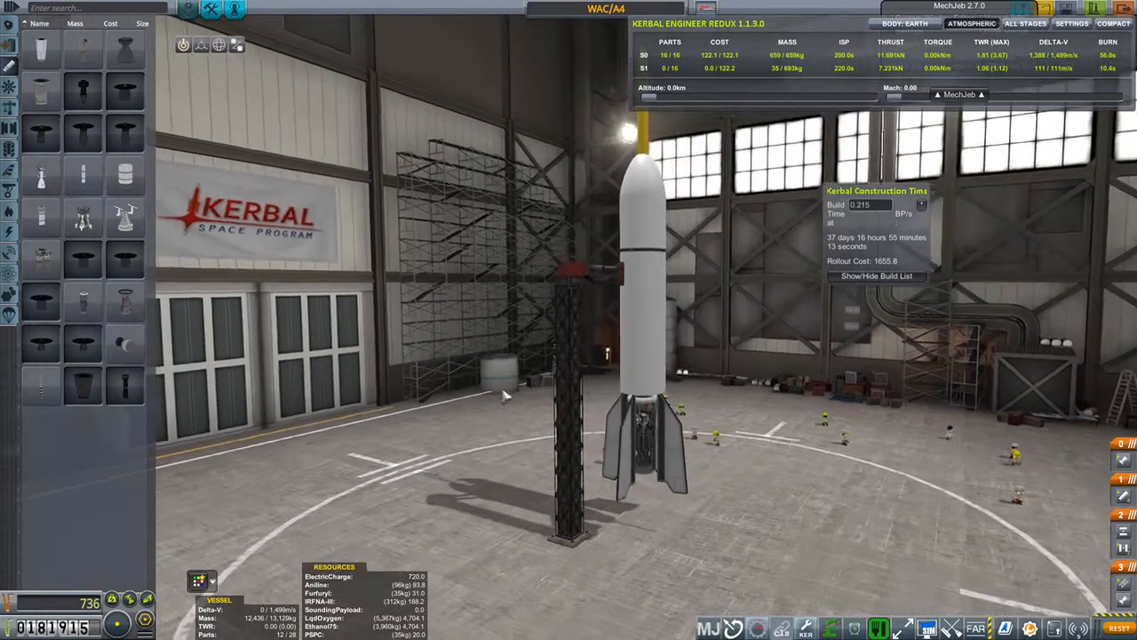
pyautogui.rightClick(655, 428)
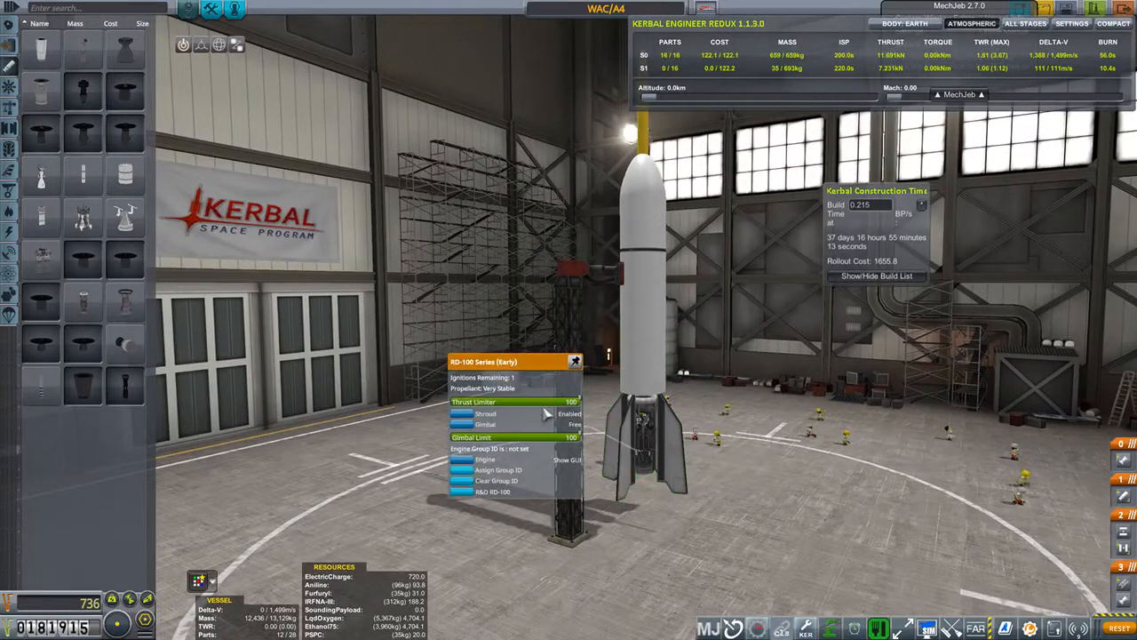
pyautogui.click(462, 459)
pyautogui.click(286, 257)
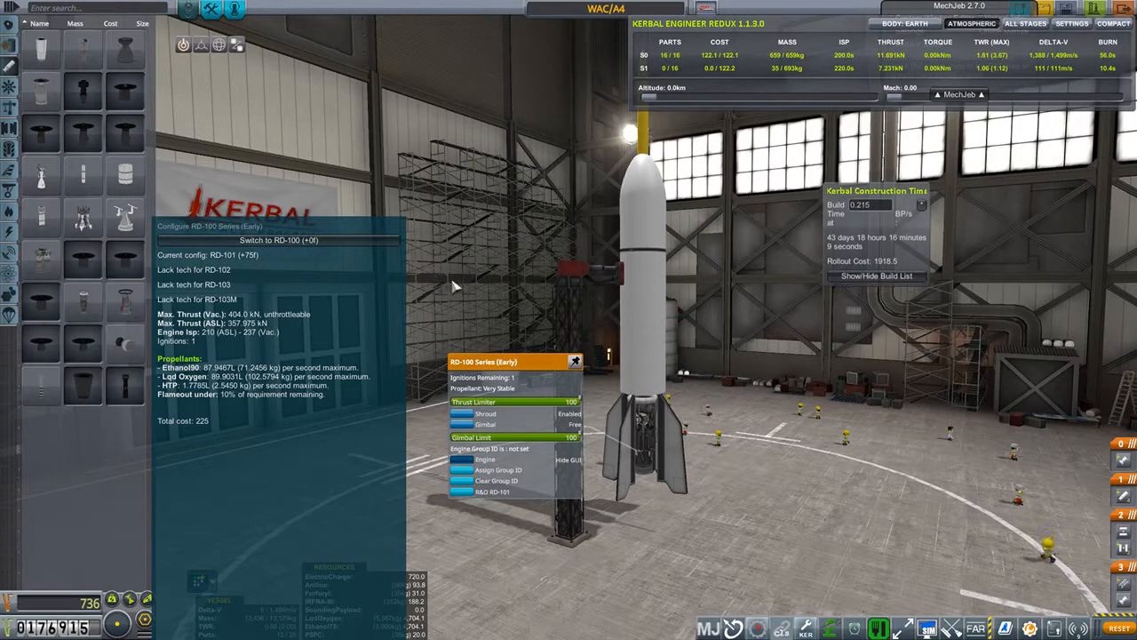
pyautogui.click(574, 361)
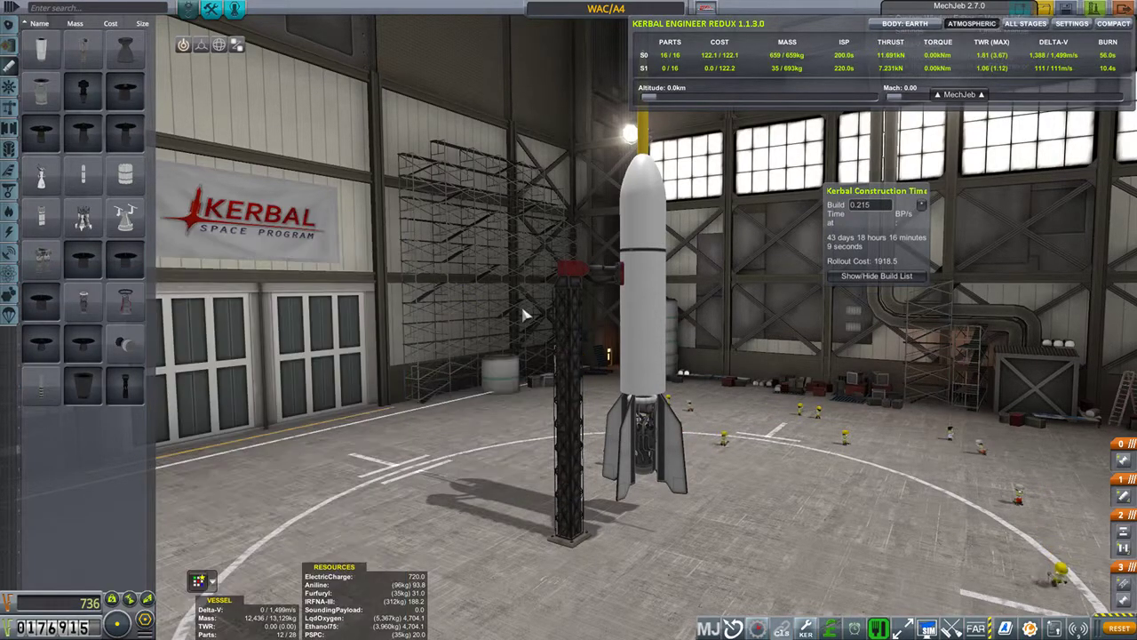
# Step: Empty the main tank of its old propellant from its part options
pyautogui.rightClick(640, 369)
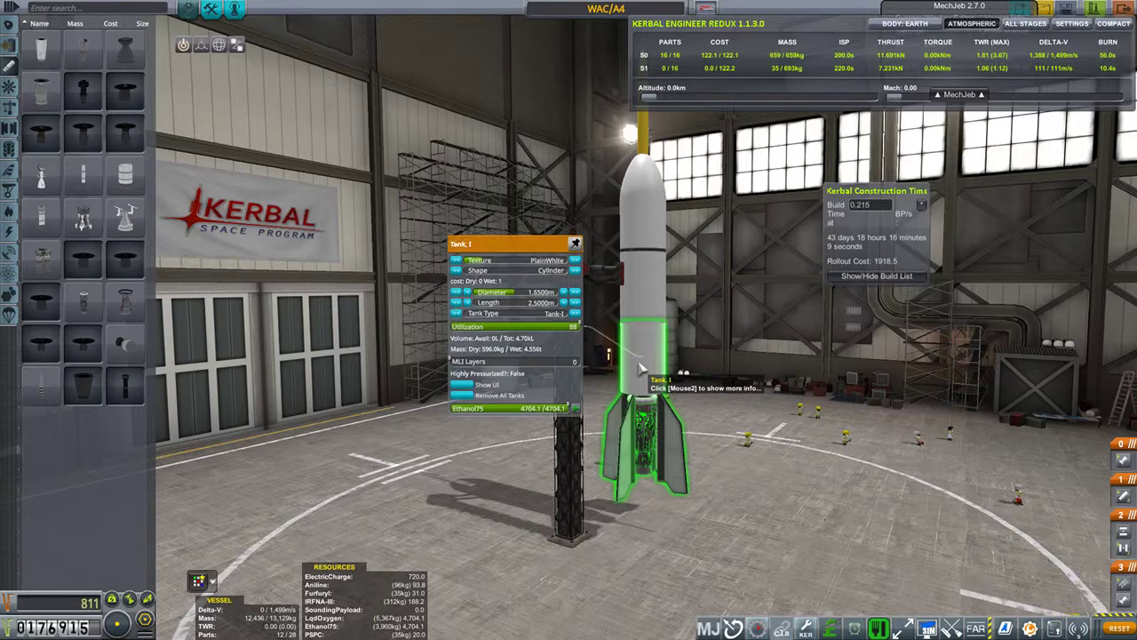
pyautogui.click(462, 401)
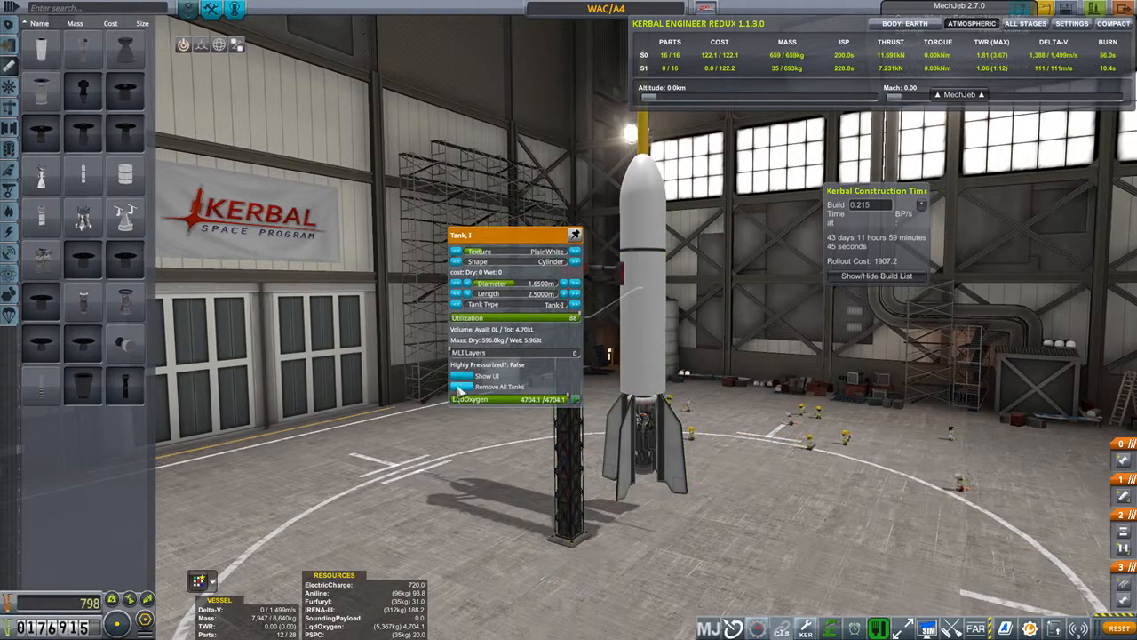
pyautogui.click(458, 387)
pyautogui.scroll(-5, 687, 339)
pyautogui.rightClick(651, 380)
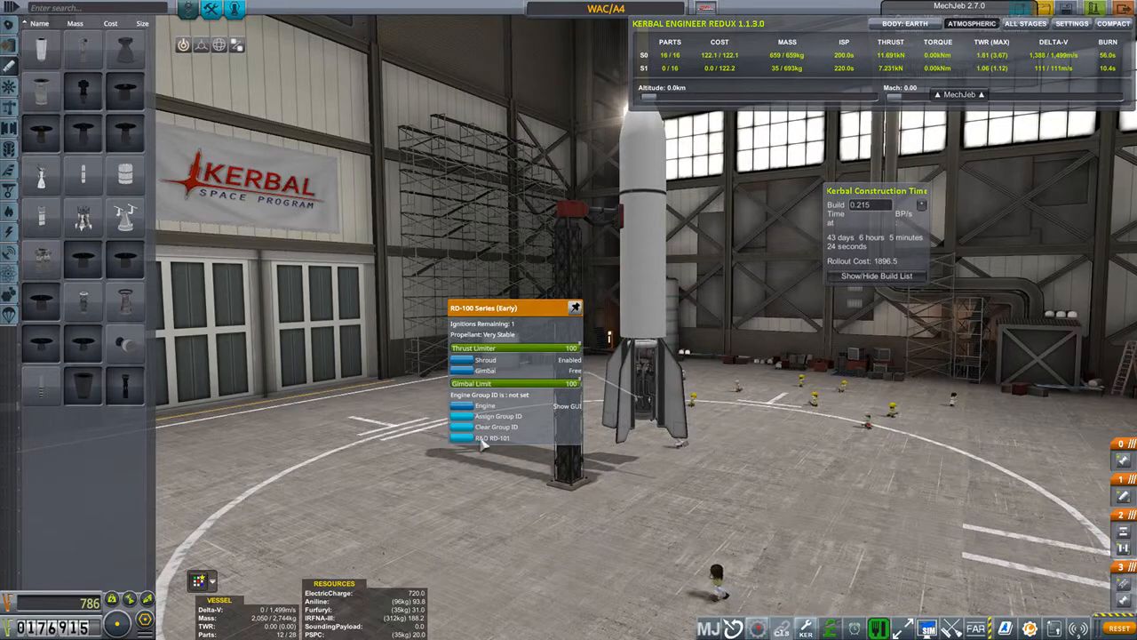
pyautogui.rightClick(640, 302)
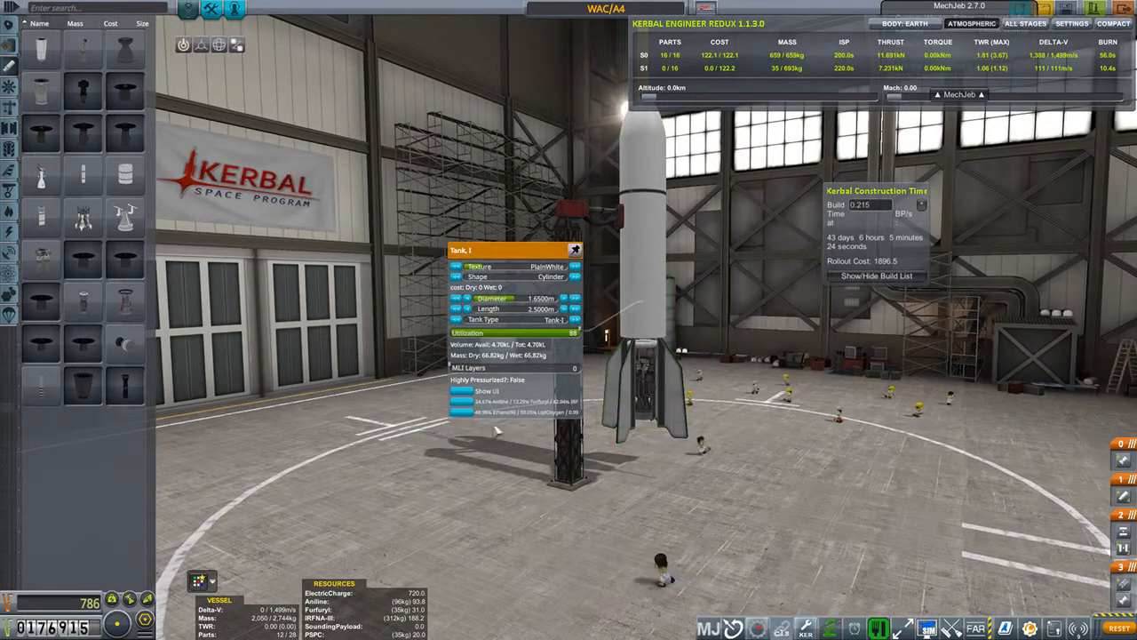
# Step: Fill the tank with the Ethanol90/LqdOxygen/HTP mix, reaching 2,538 m/s delta-v
pyautogui.click(460, 413)
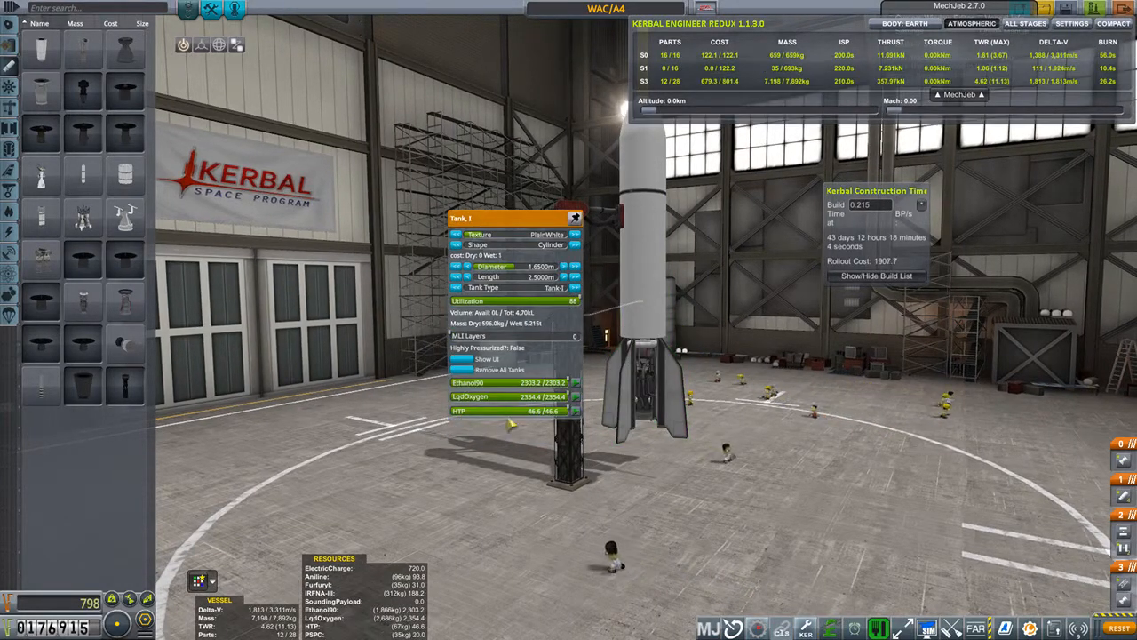
pyautogui.moveTo(526, 427); pyautogui.dragTo(544, 368)
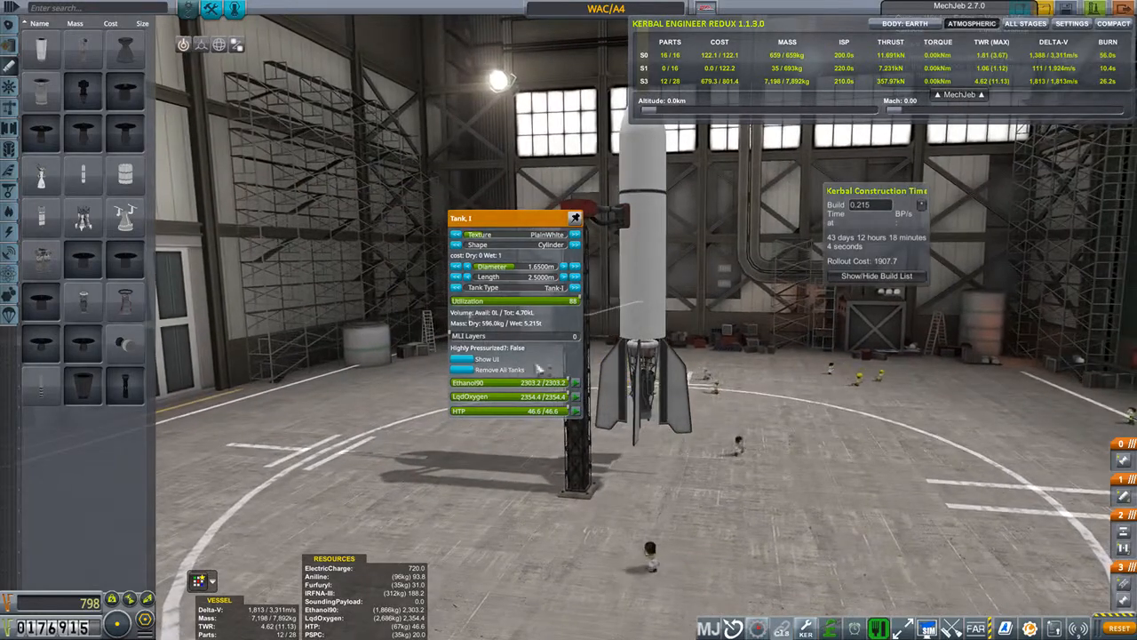
pyautogui.click(502, 369)
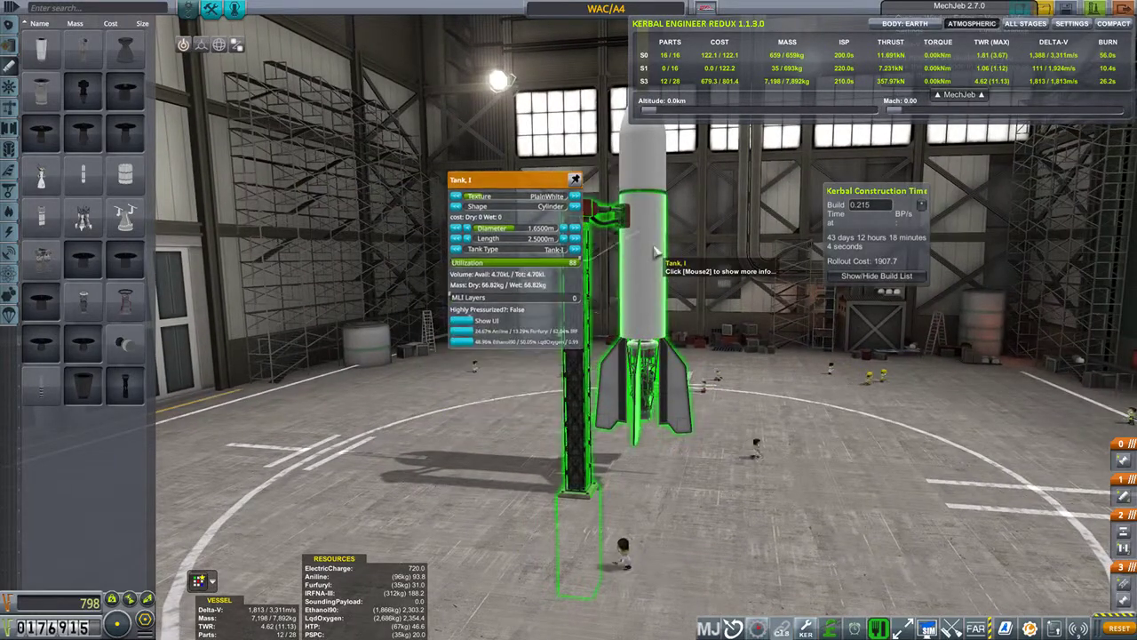
pyautogui.click(473, 343)
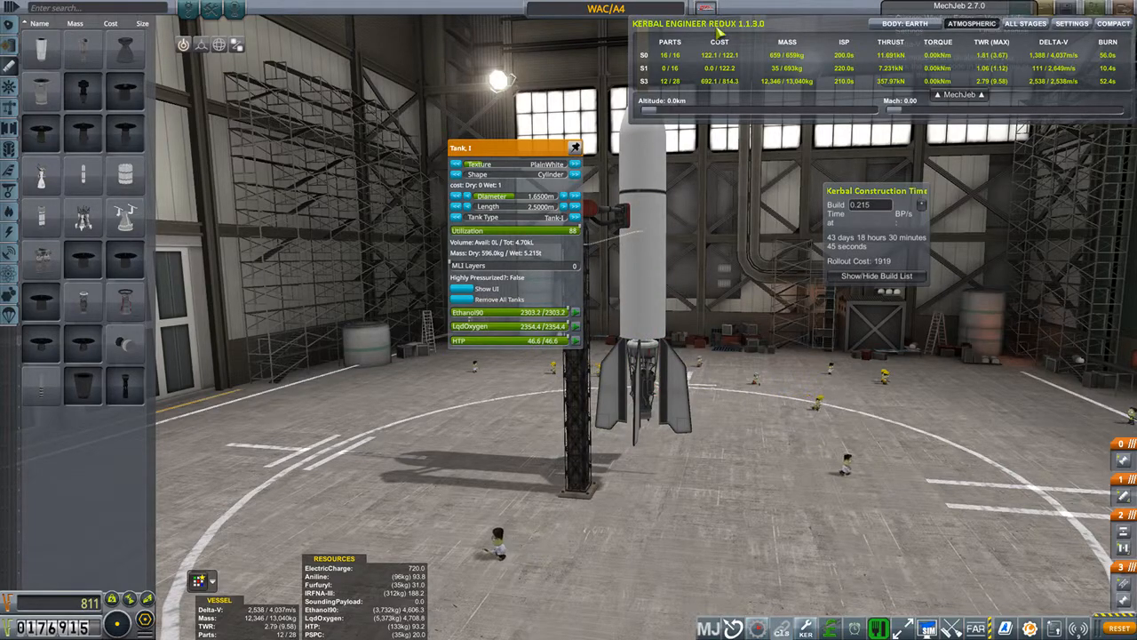
pyautogui.moveTo(715, 34); pyautogui.dragTo(495, 23)
pyautogui.scroll(3, 771, 342)
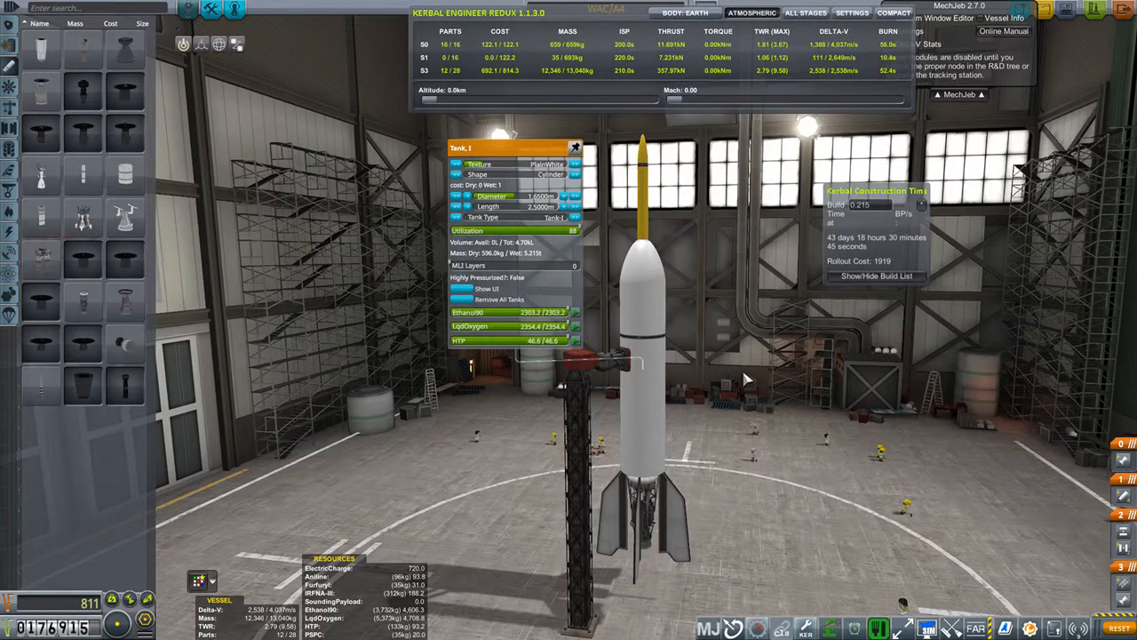
pyautogui.scroll(1, 725, 391)
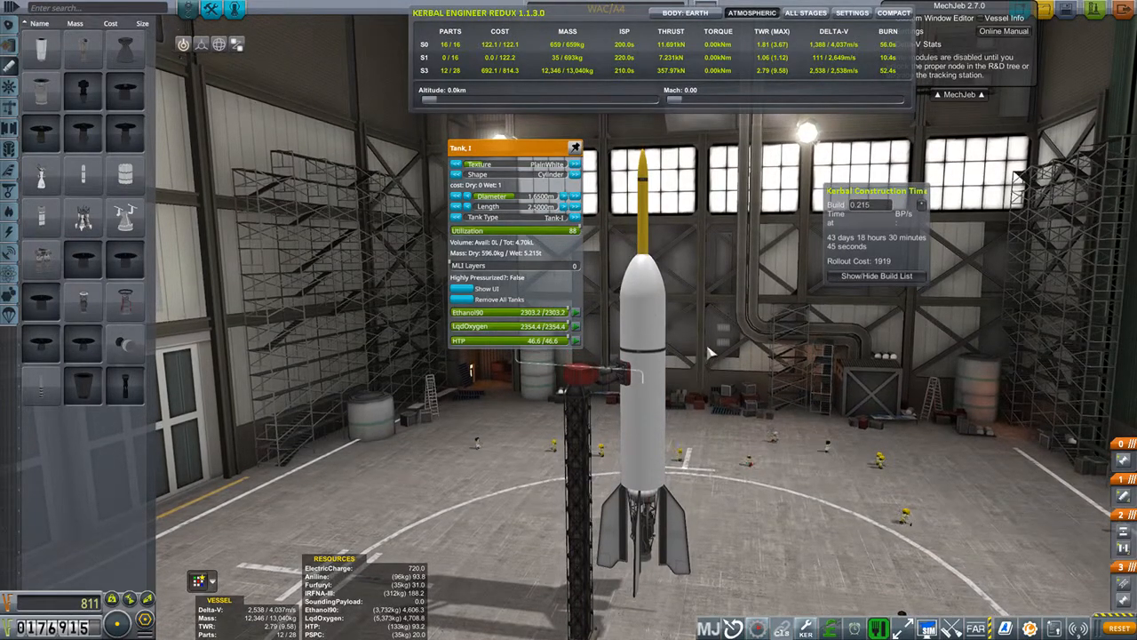
pyautogui.scroll(-2, 711, 353)
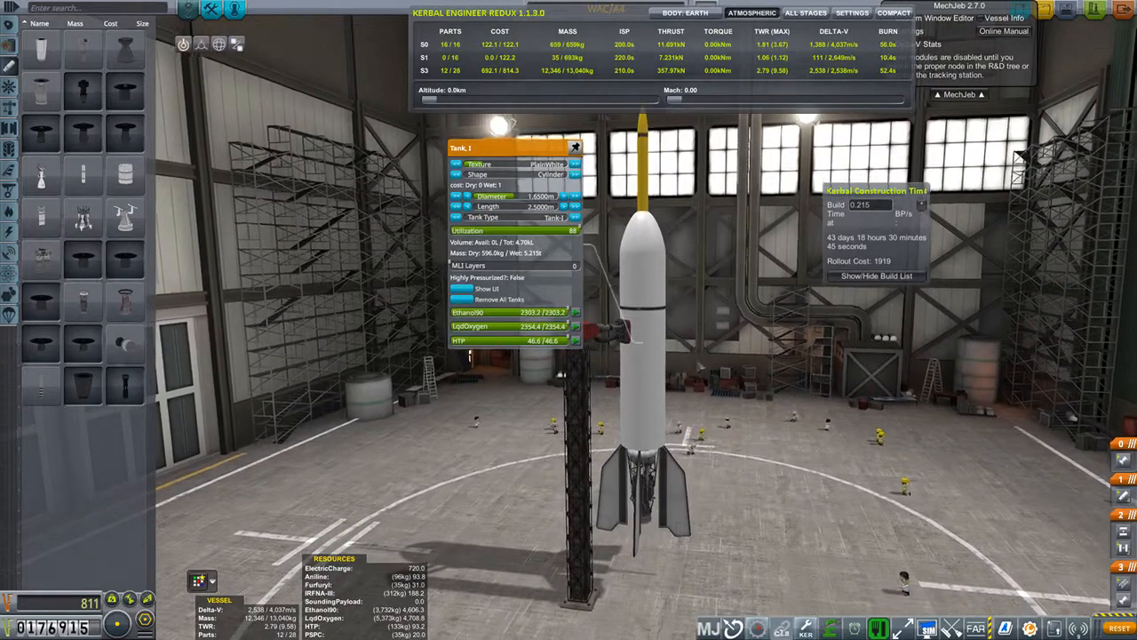
# Step: Look over the rocket and move the Kerbal Engineer panel off the craft name field
pyautogui.moveTo(561, 373); pyautogui.dragTo(582, 365)
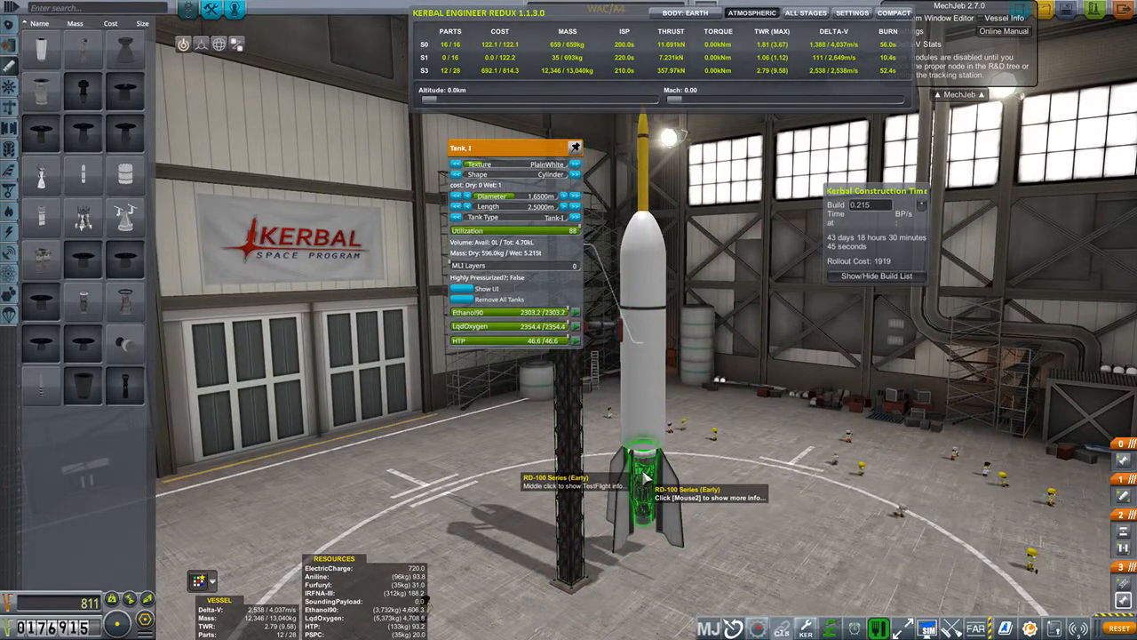
pyautogui.scroll(-2, 701, 399)
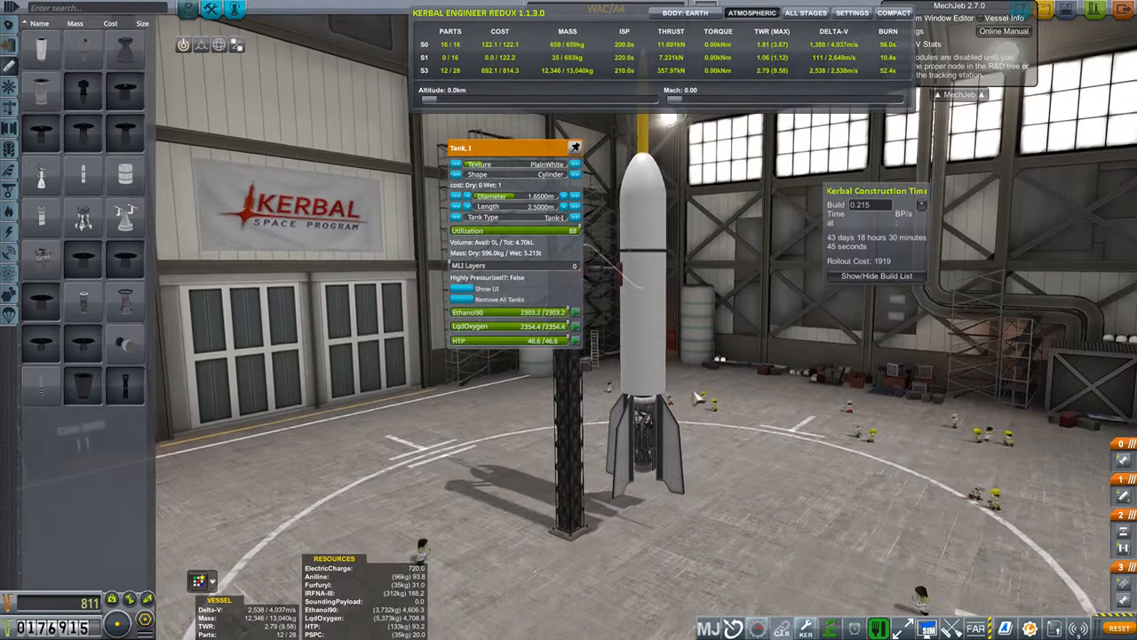
pyautogui.moveTo(701, 399); pyautogui.dragTo(749, 380)
pyautogui.scroll(2, 754, 377)
pyautogui.moveTo(609, 26); pyautogui.dragTo(612, 67)
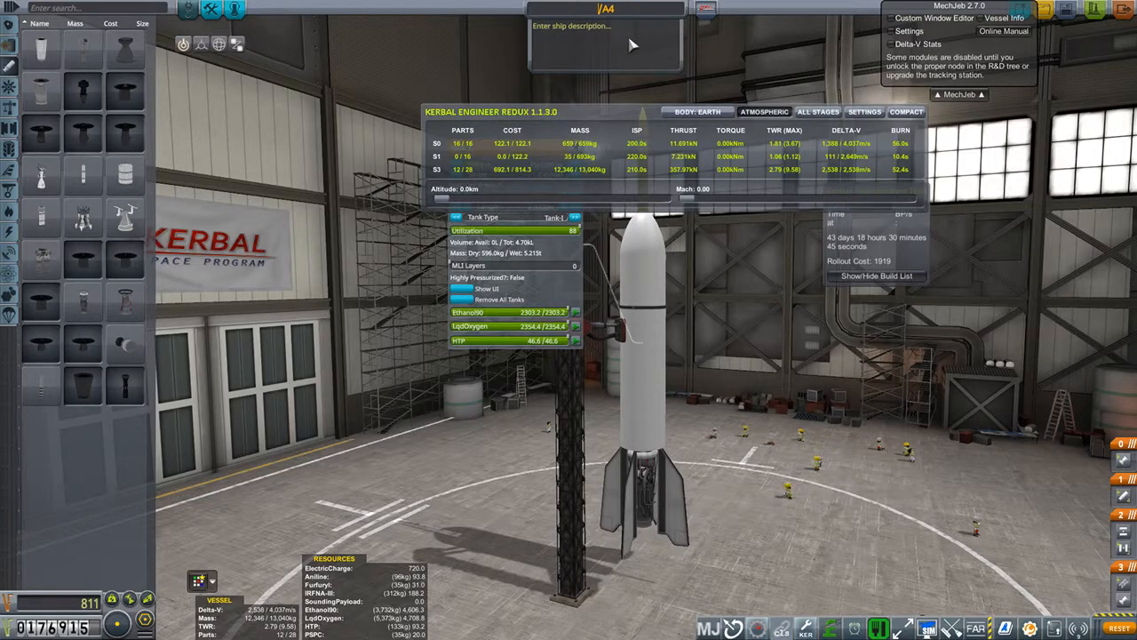
pyautogui.write('XA')
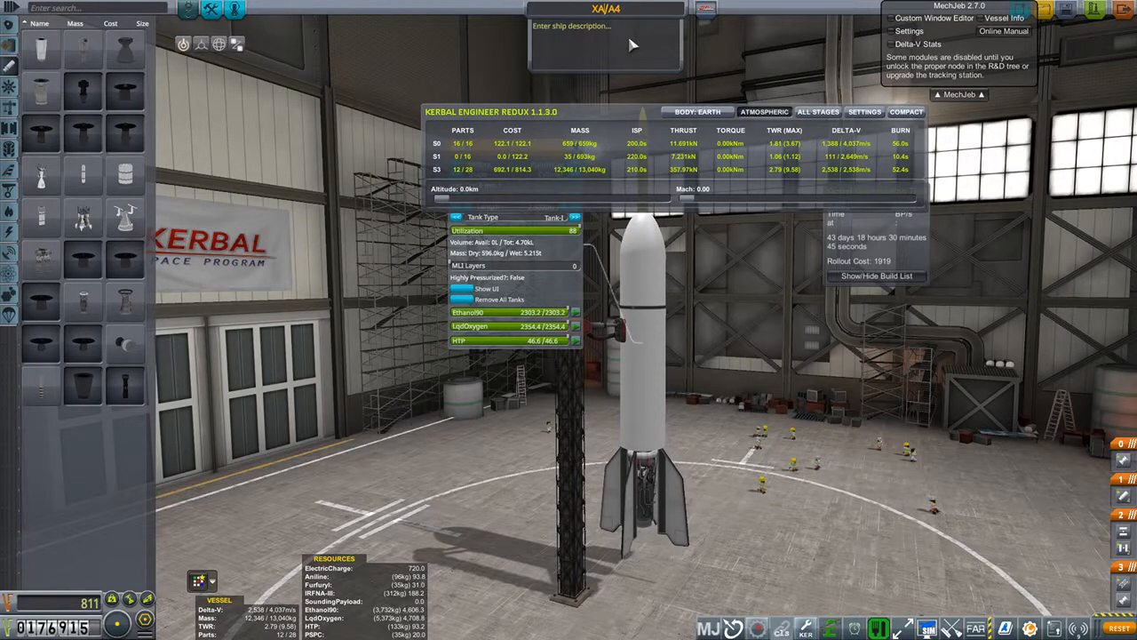
pyautogui.write('SR')
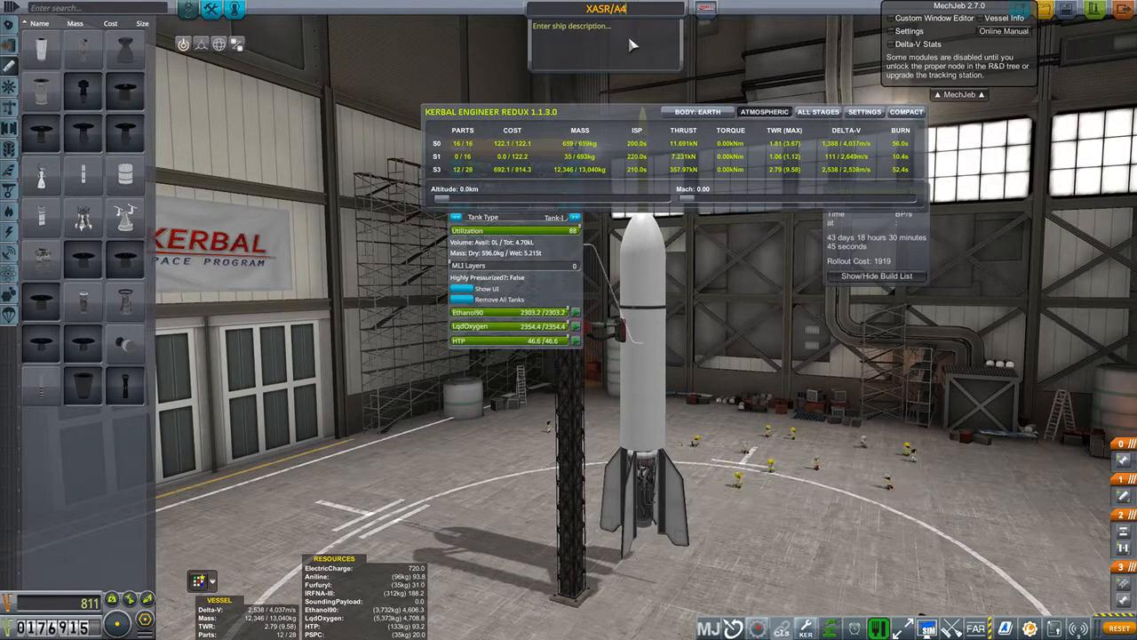
# Step: Rename the craft XASR/RD101 and collapse the MechJeb menu
pyautogui.press('BackSpace')
pyautogui.press('BackSpace')
pyautogui.write('R')
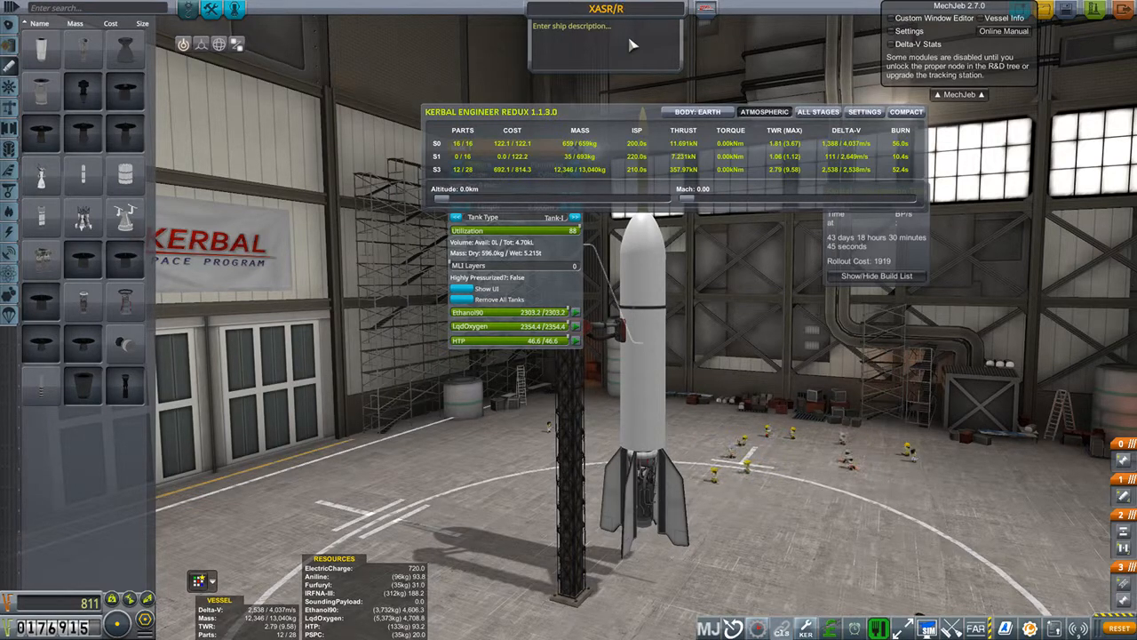
pyautogui.write('D101')
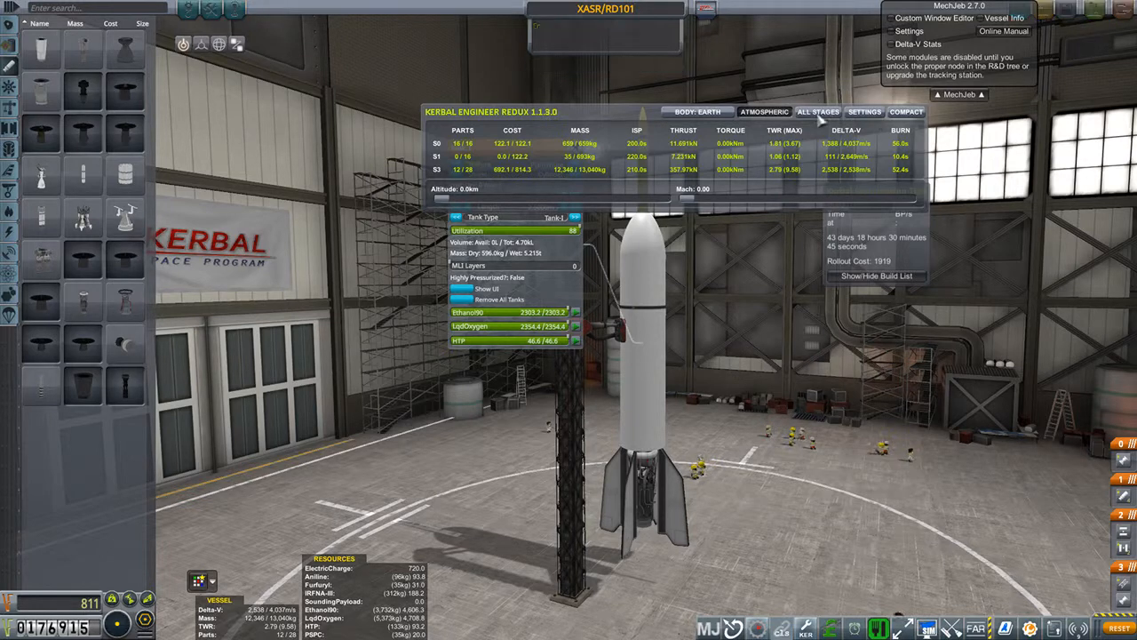
pyautogui.click(773, 112)
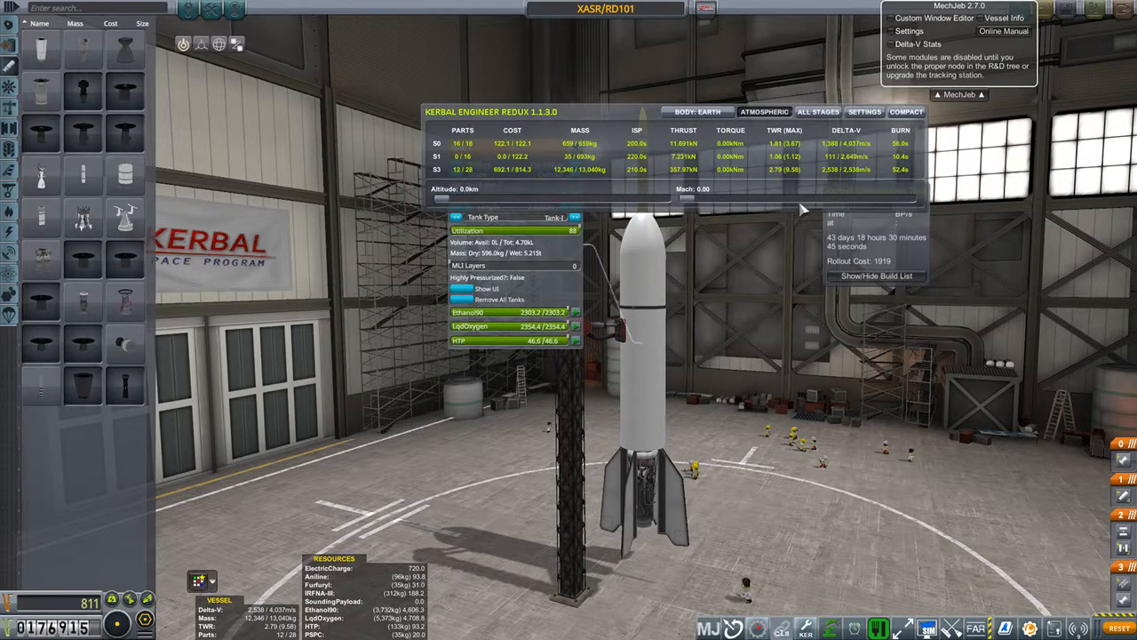
pyautogui.scroll(-3, 657, 406)
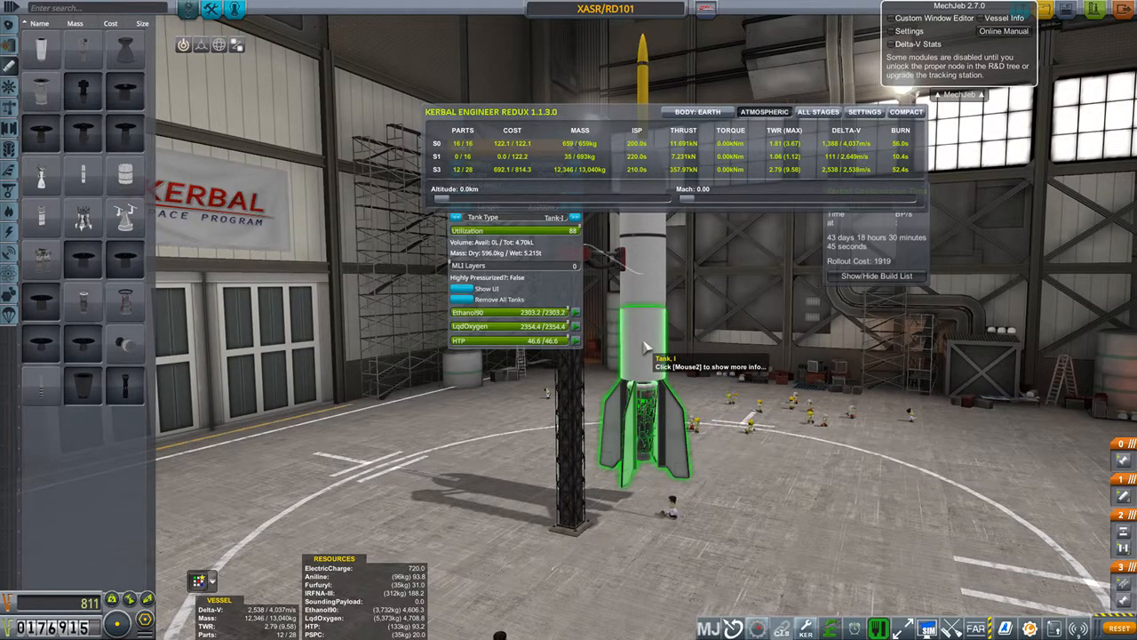
pyautogui.scroll(3, 656, 336)
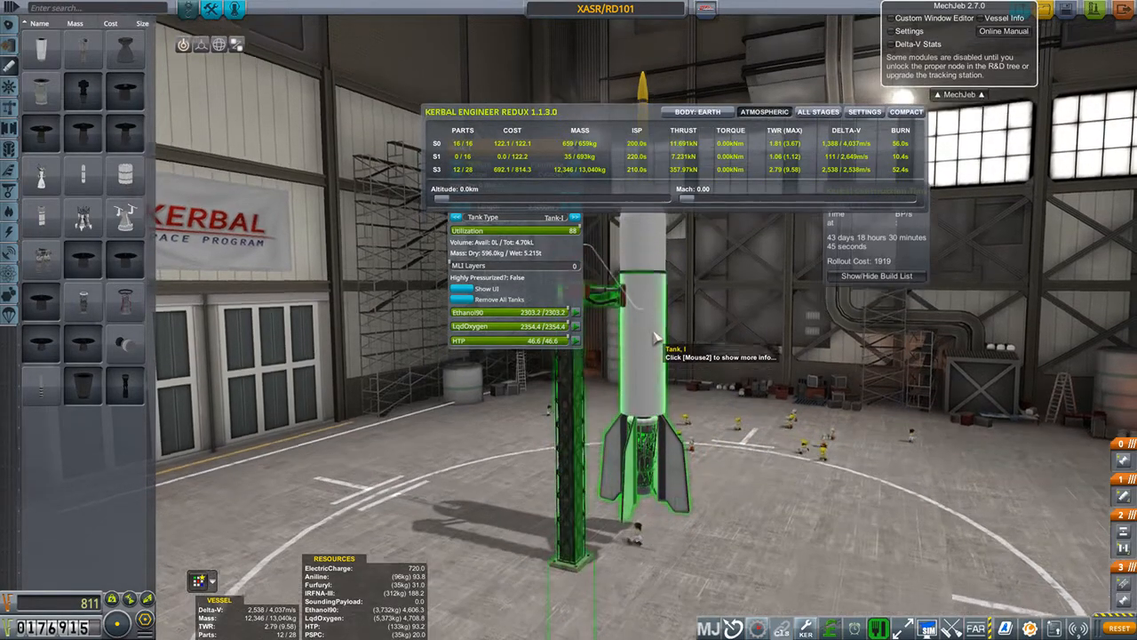
pyautogui.click(957, 95)
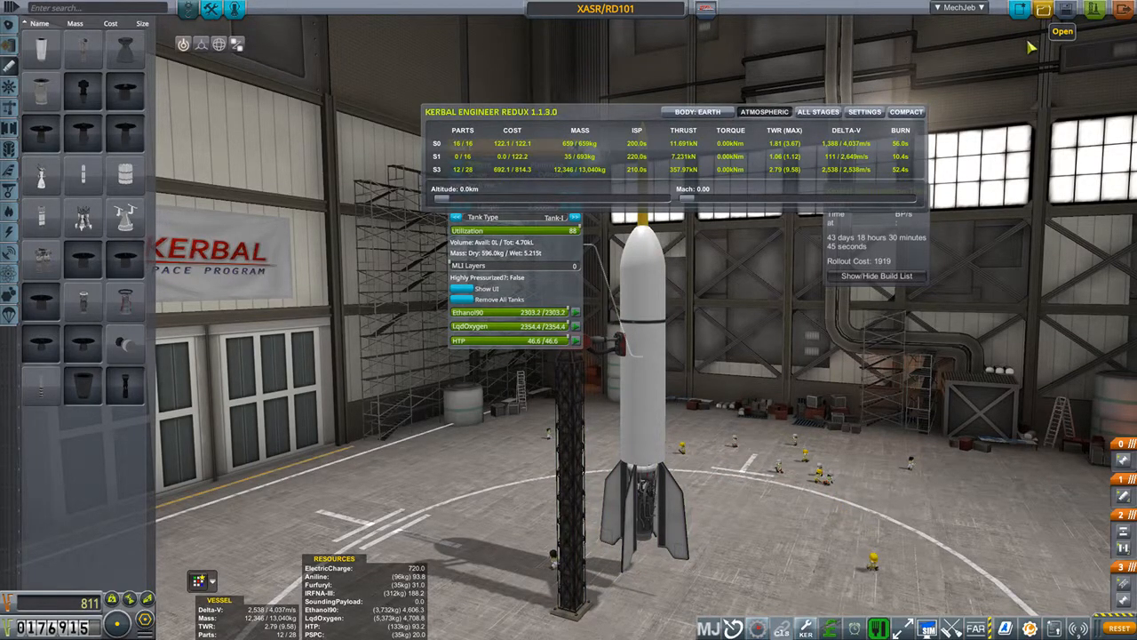
# Step: Load the saved WAC/A4 craft, then bring the saved-craft list back up
pyautogui.click(1043, 10)
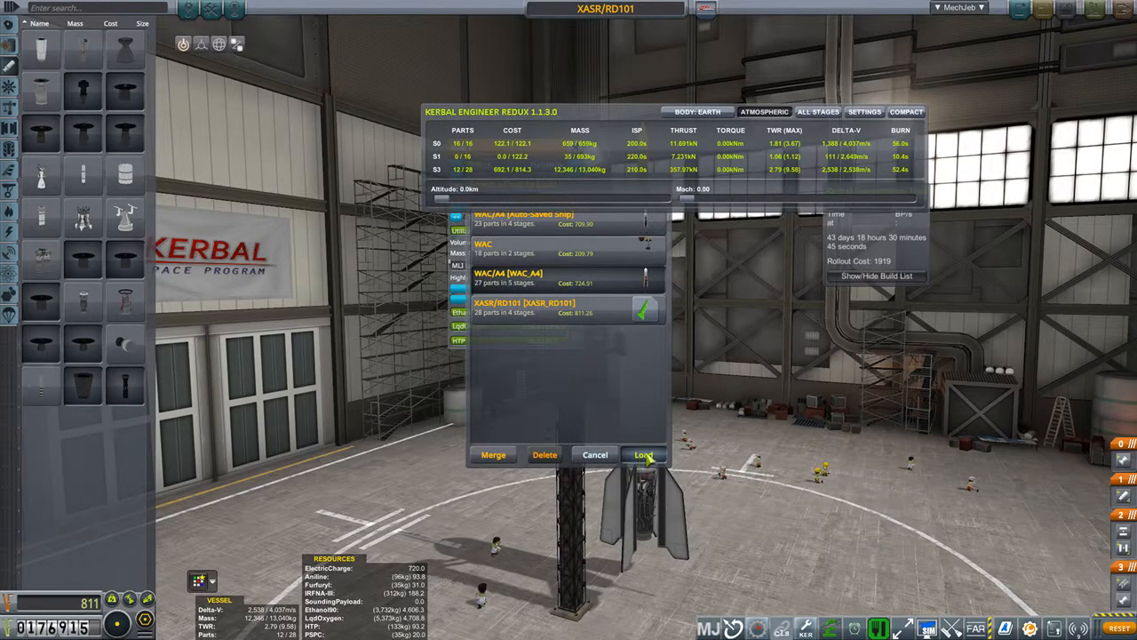
pyautogui.click(643, 455)
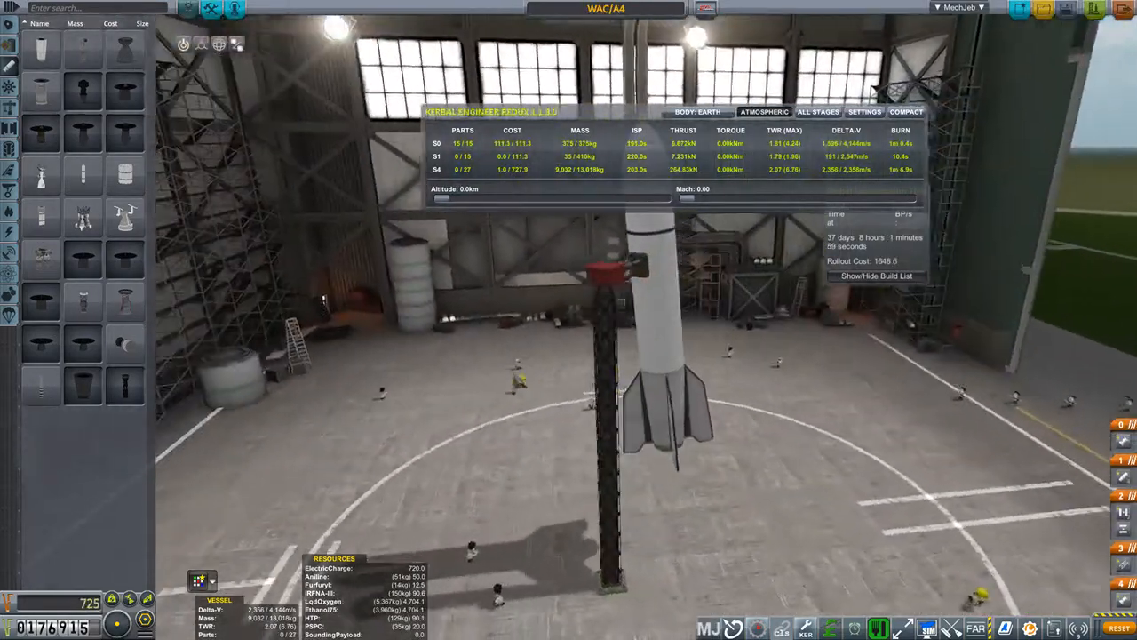
pyautogui.scroll(-1, 551, 360)
pyautogui.scroll(-1, 552, 364)
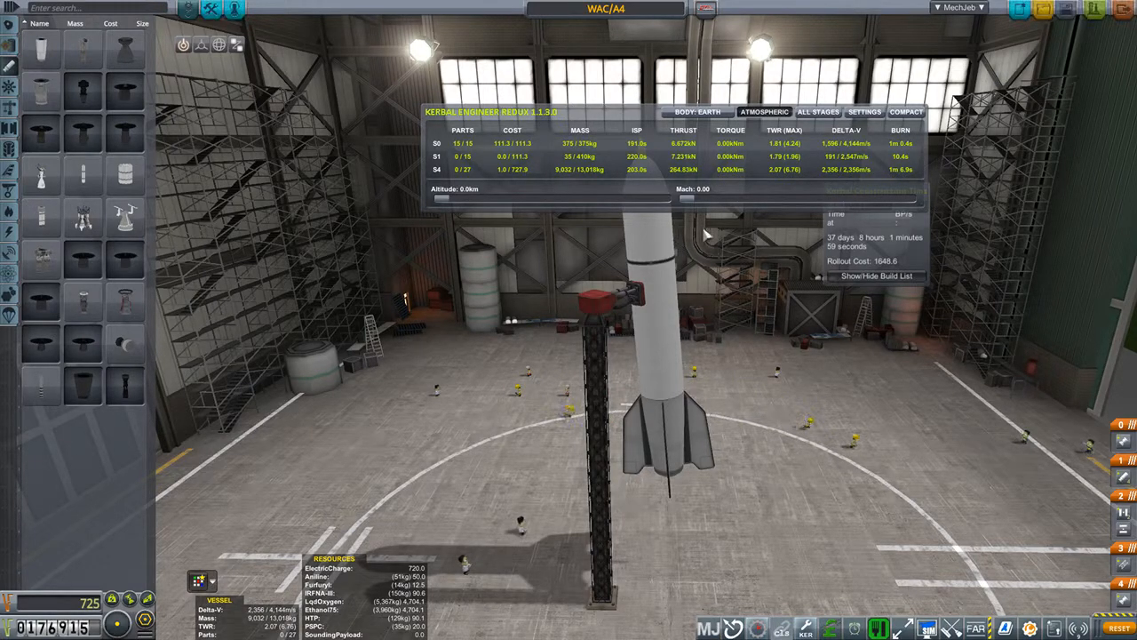
pyautogui.scroll(2, 720, 294)
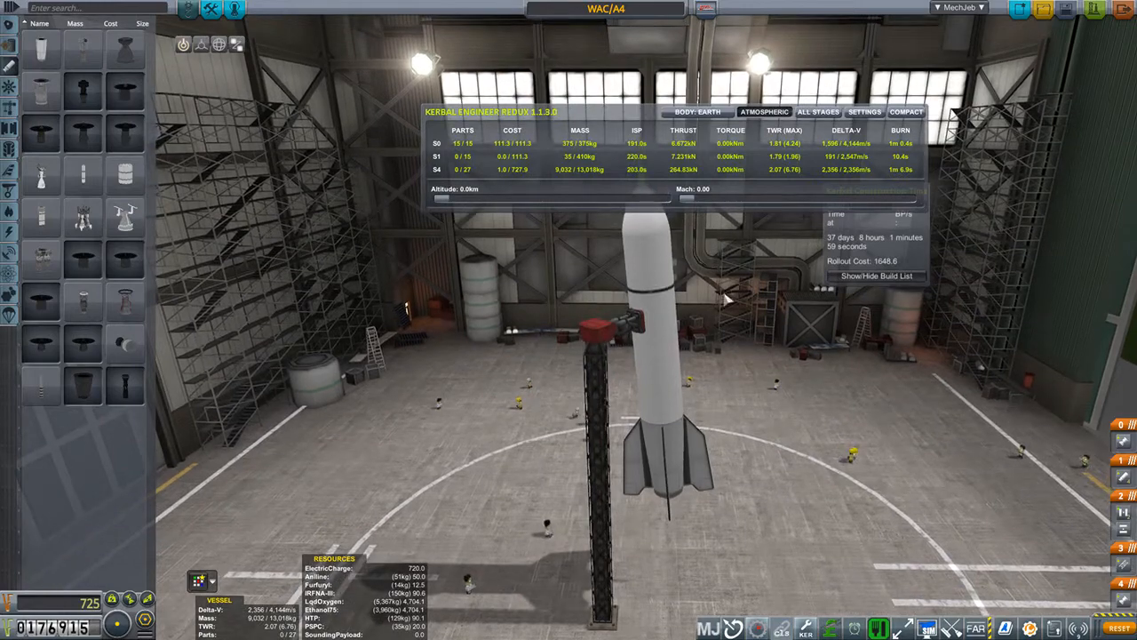
pyautogui.scroll(2, 725, 300)
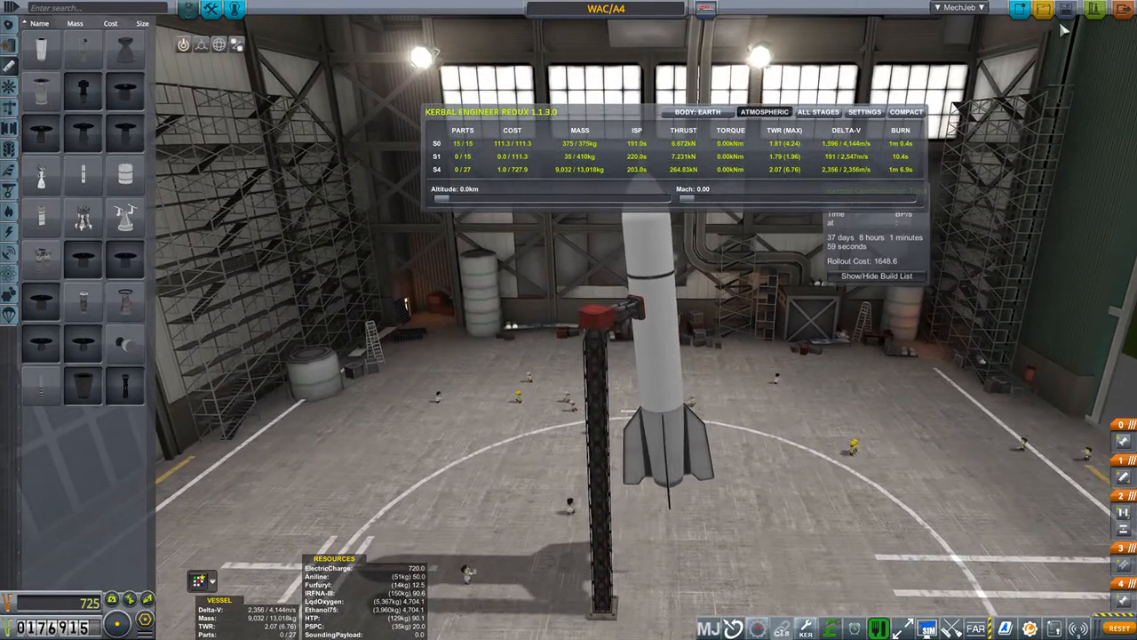
pyautogui.click(1045, 11)
# Step: Load XASR/RD101, try lengthening and depressurizing its main tank, then undo back to the fuelled 2.5 m tank
pyautogui.click(530, 314)
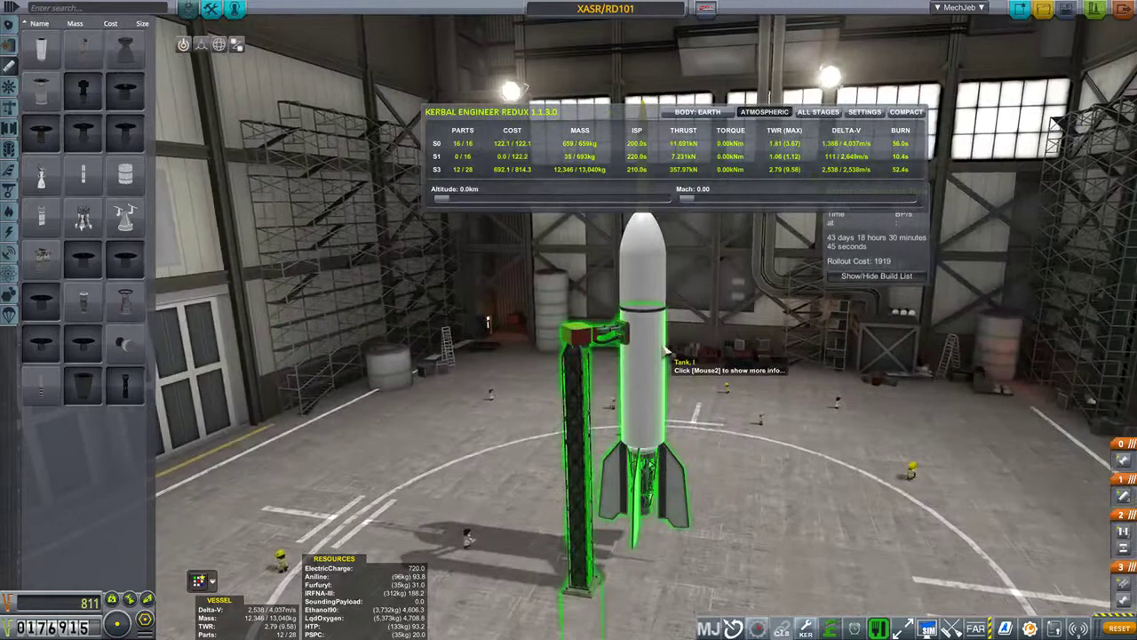
pyautogui.rightClick(667, 351)
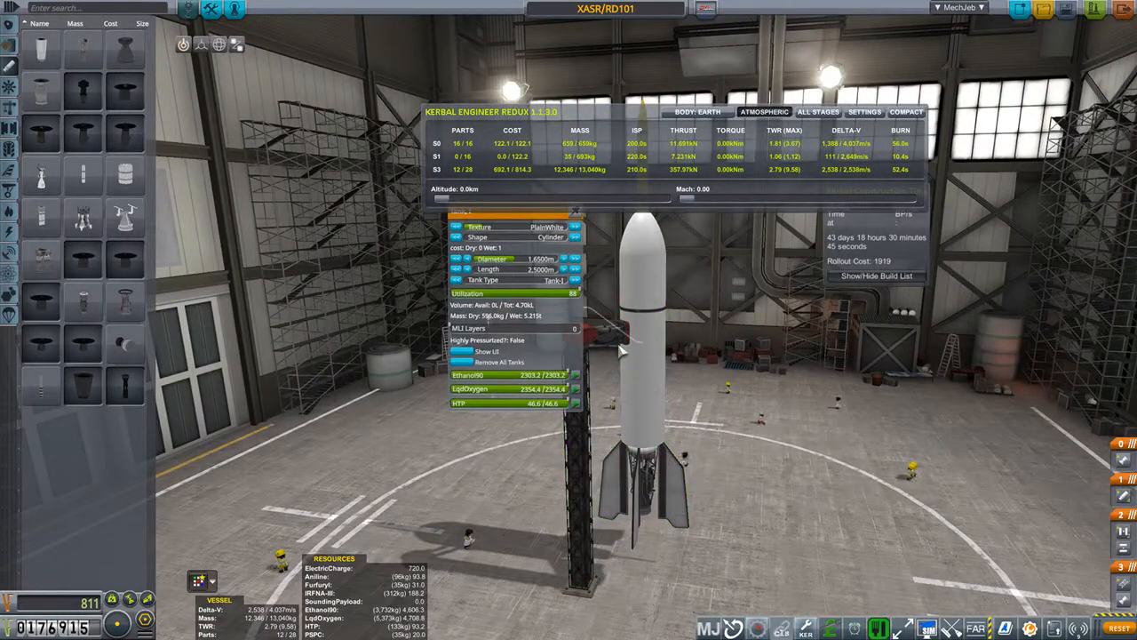
pyautogui.scroll(-3, 631, 360)
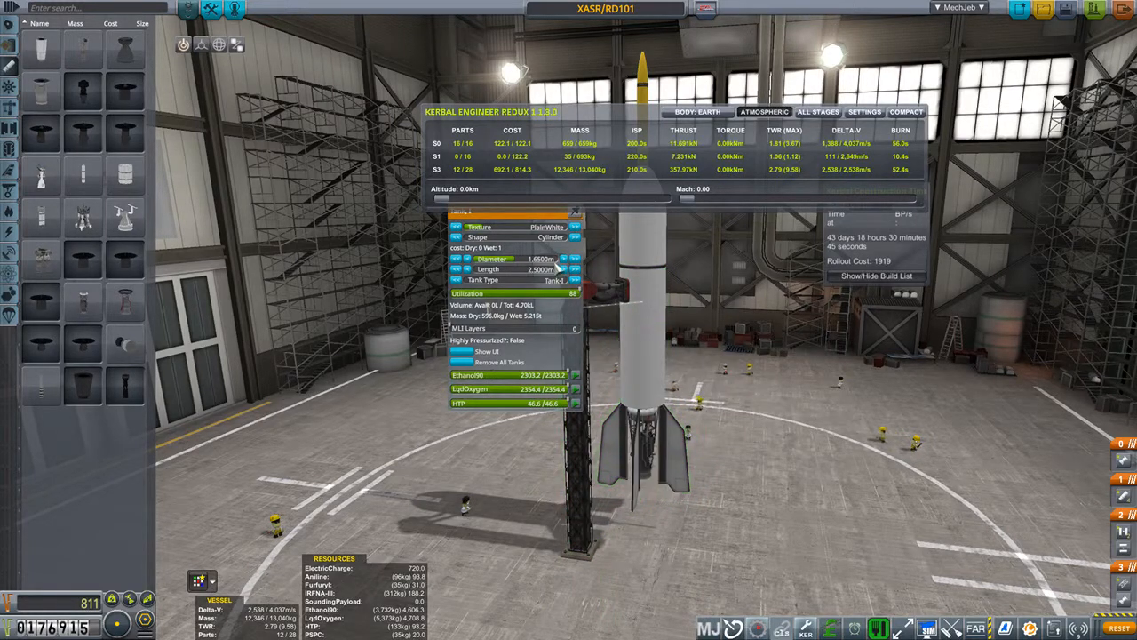
pyautogui.click(565, 269)
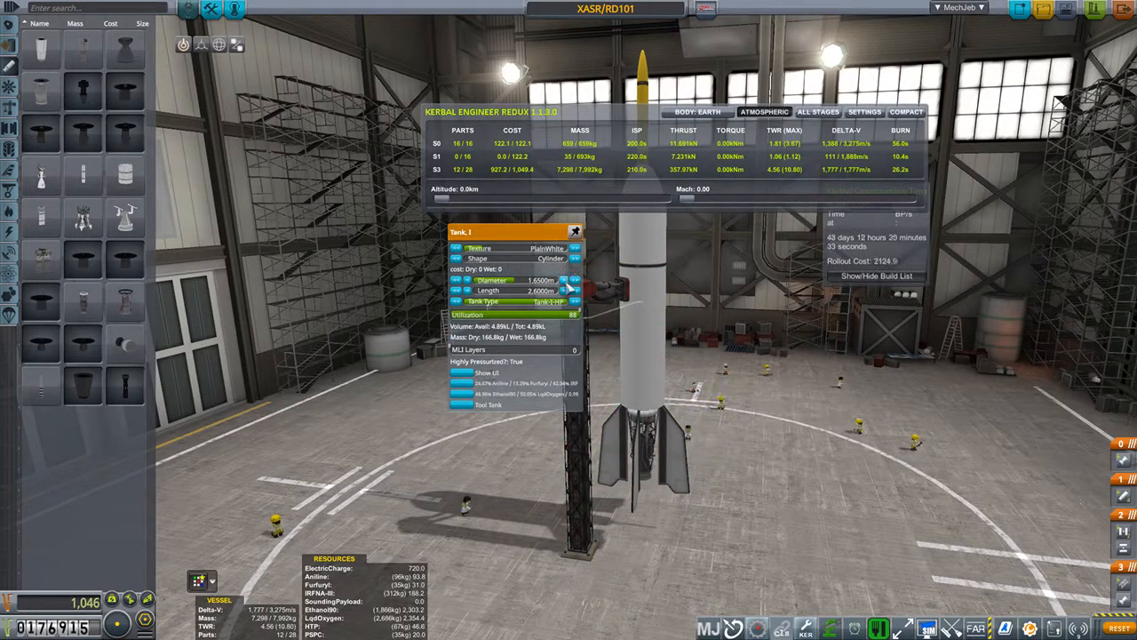
pyautogui.click(455, 303)
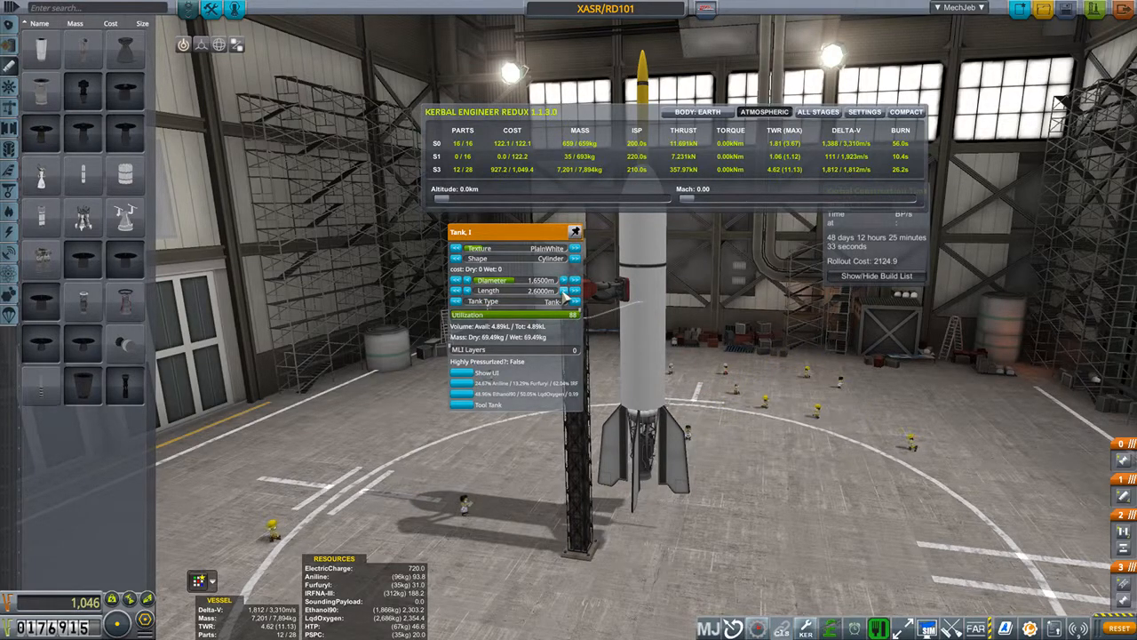
pyautogui.click(563, 292)
pyautogui.click(563, 292)
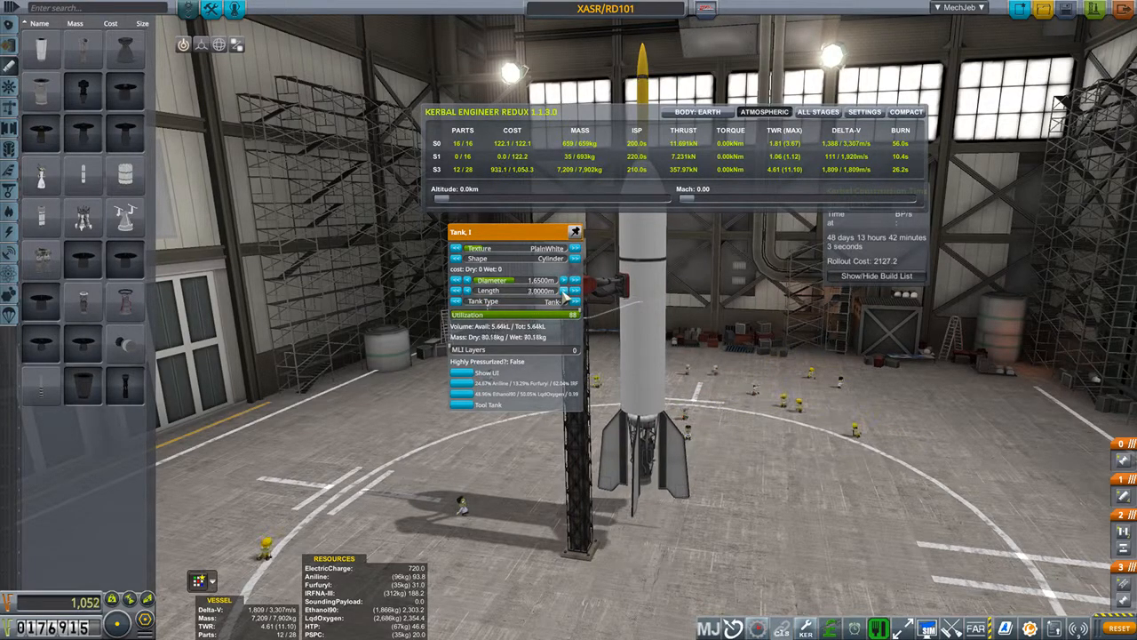
pyautogui.hotkey('ctrl', 'z')
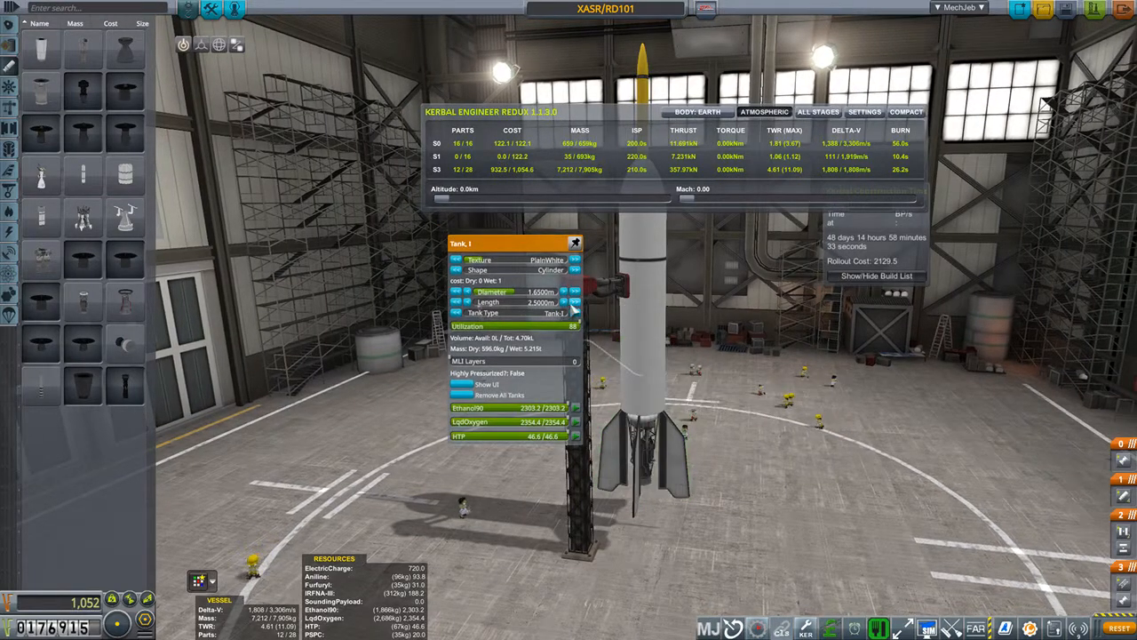
# Step: Stretch the main tank to 3 m and add a new stage to the staging sequence
pyautogui.click(563, 303)
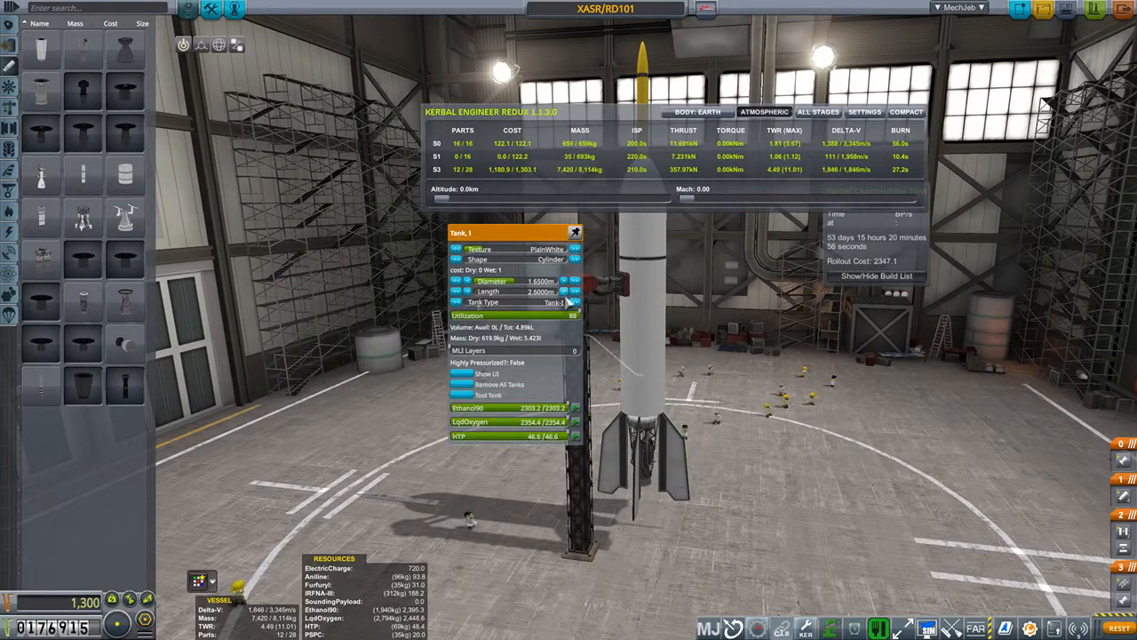
pyautogui.click(564, 298)
pyautogui.click(564, 297)
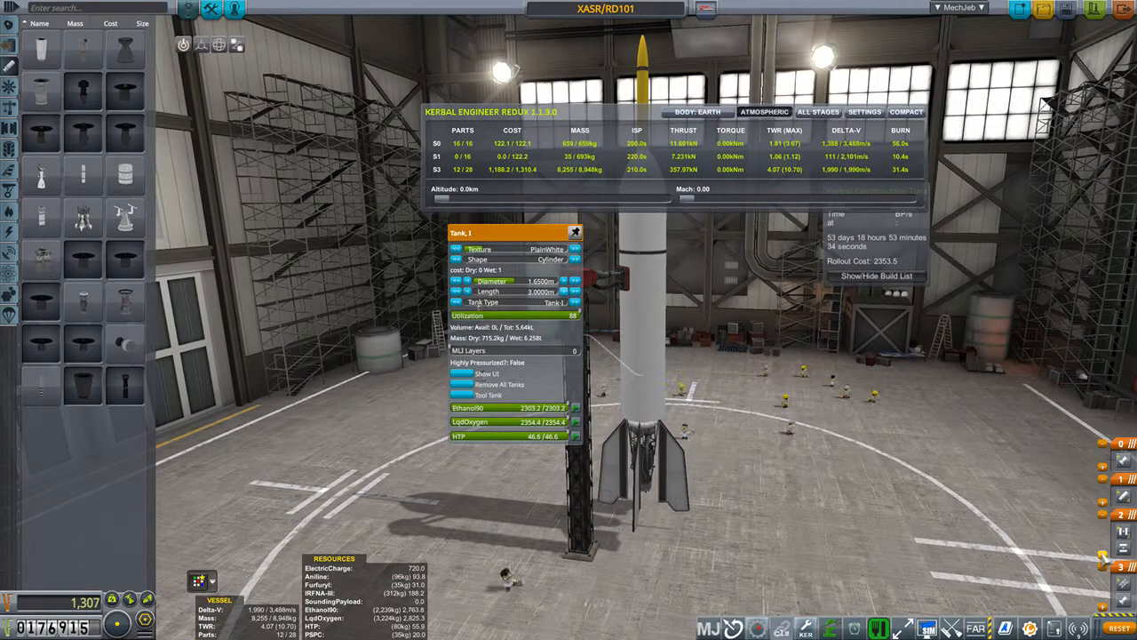
pyautogui.click(1107, 565)
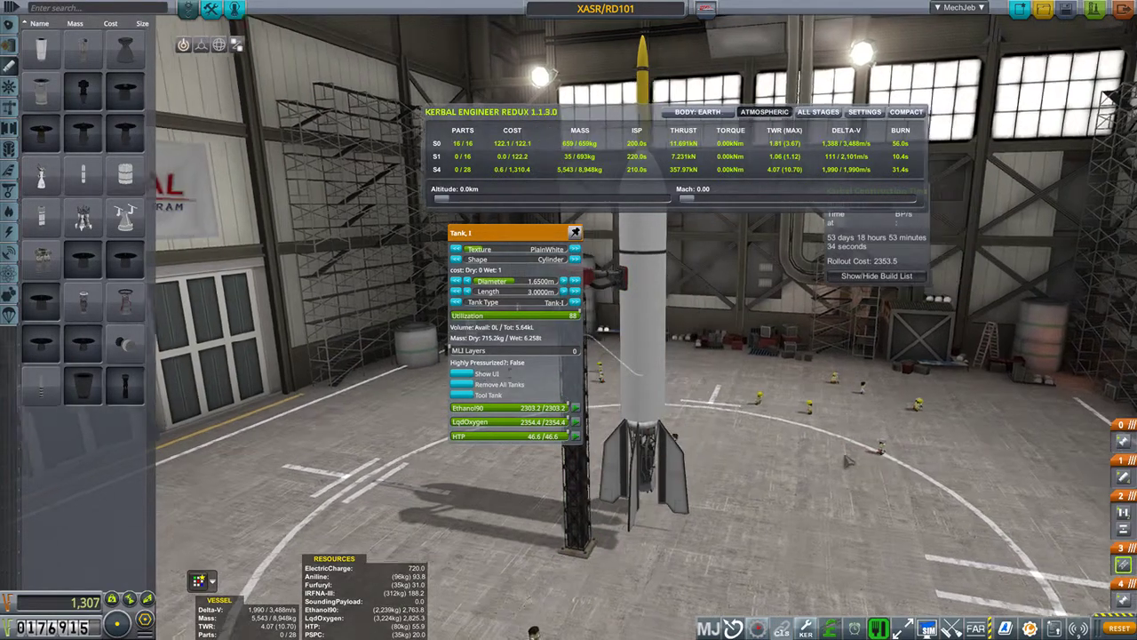
pyautogui.moveTo(872, 460); pyautogui.dragTo(653, 442)
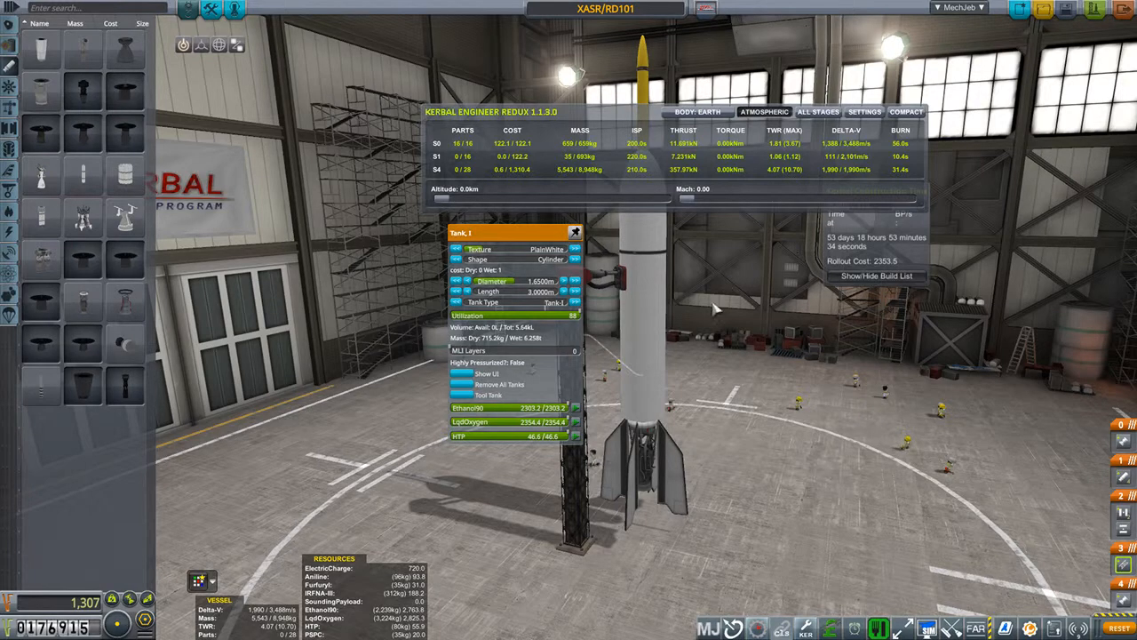
# Step: Empty the tank of all propellant and check the RD-100 engine's configuration window
pyautogui.click(487, 384)
pyautogui.rightClick(645, 452)
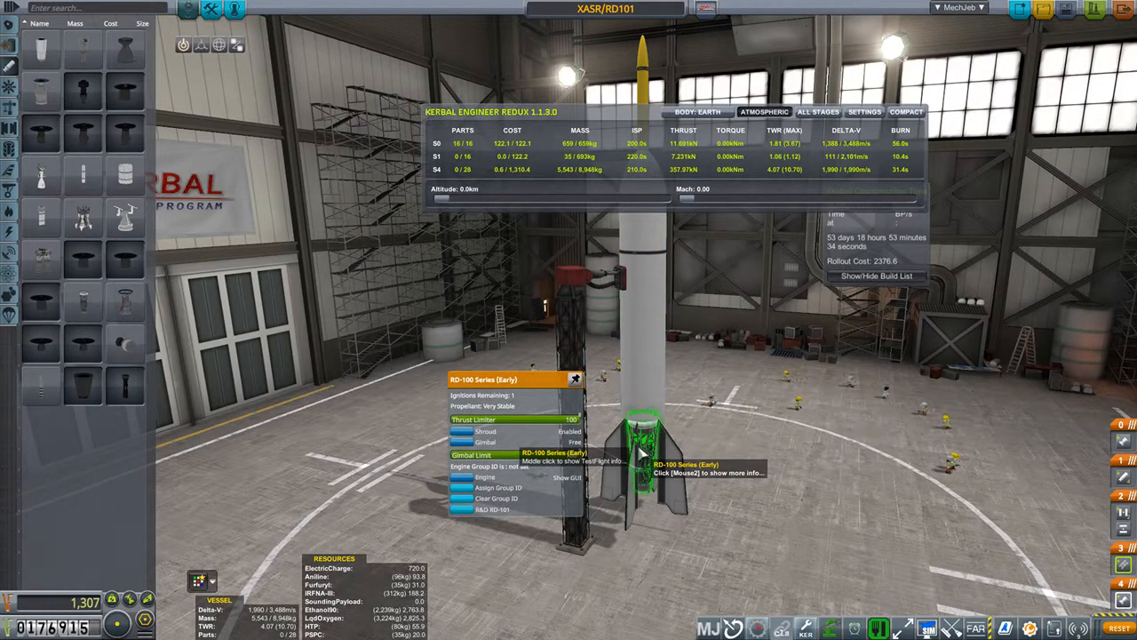
pyautogui.click(461, 480)
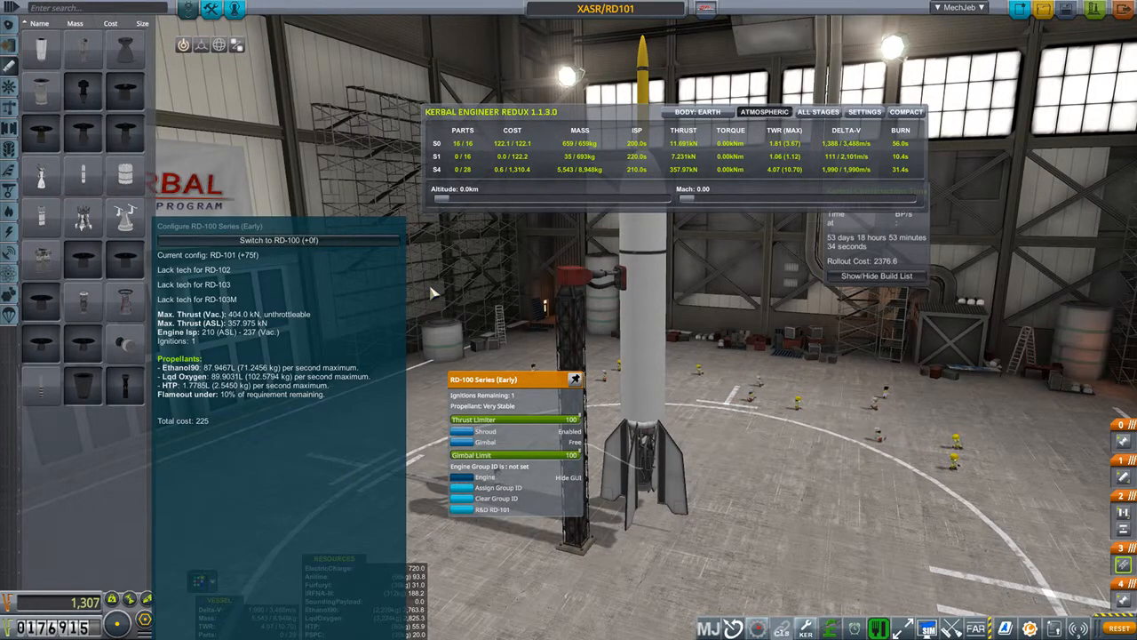
pyautogui.click(575, 379)
pyautogui.scroll(-2, 662, 385)
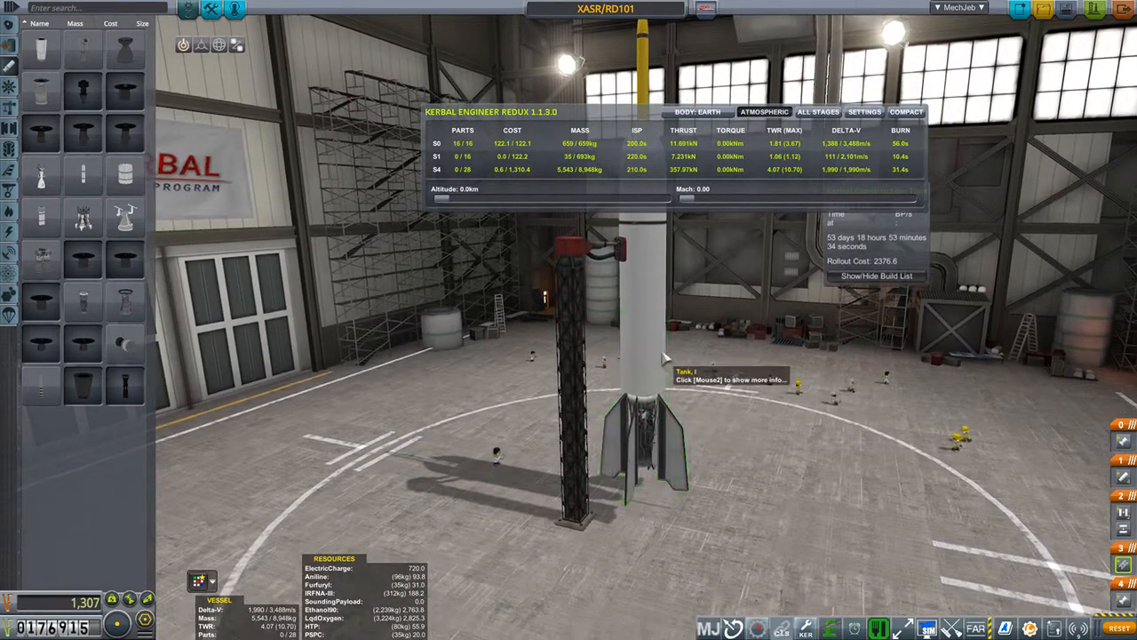
pyautogui.scroll(2, 662, 385)
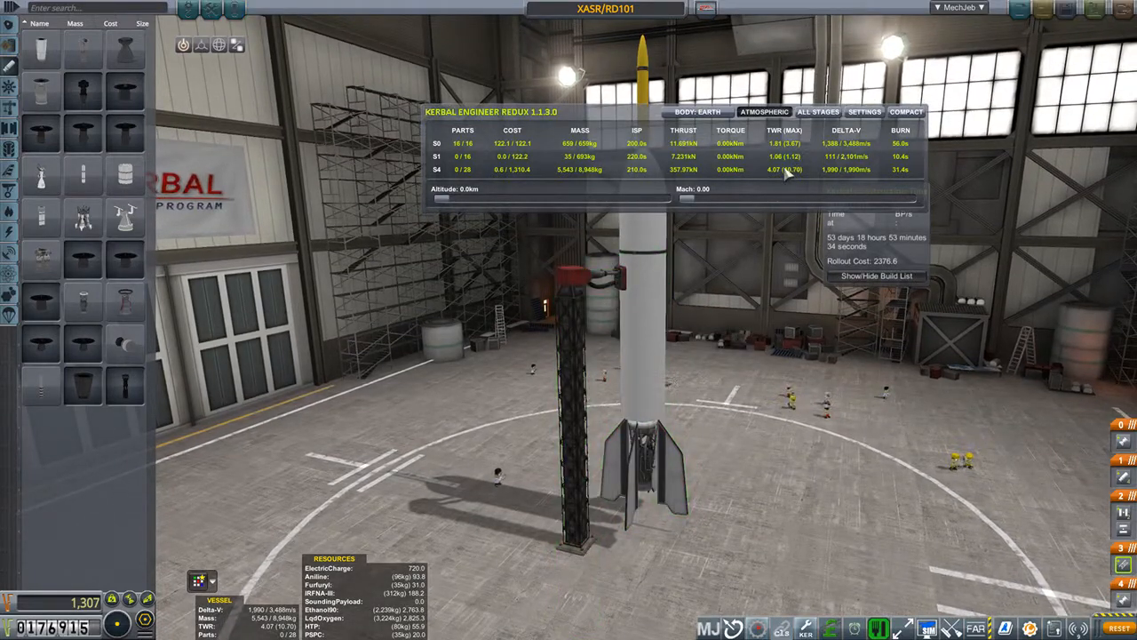
# Step: Lengthen the tank to 5 m and fill it with Ethanol90, LqdOxygen and HTP
pyautogui.rightClick(660, 325)
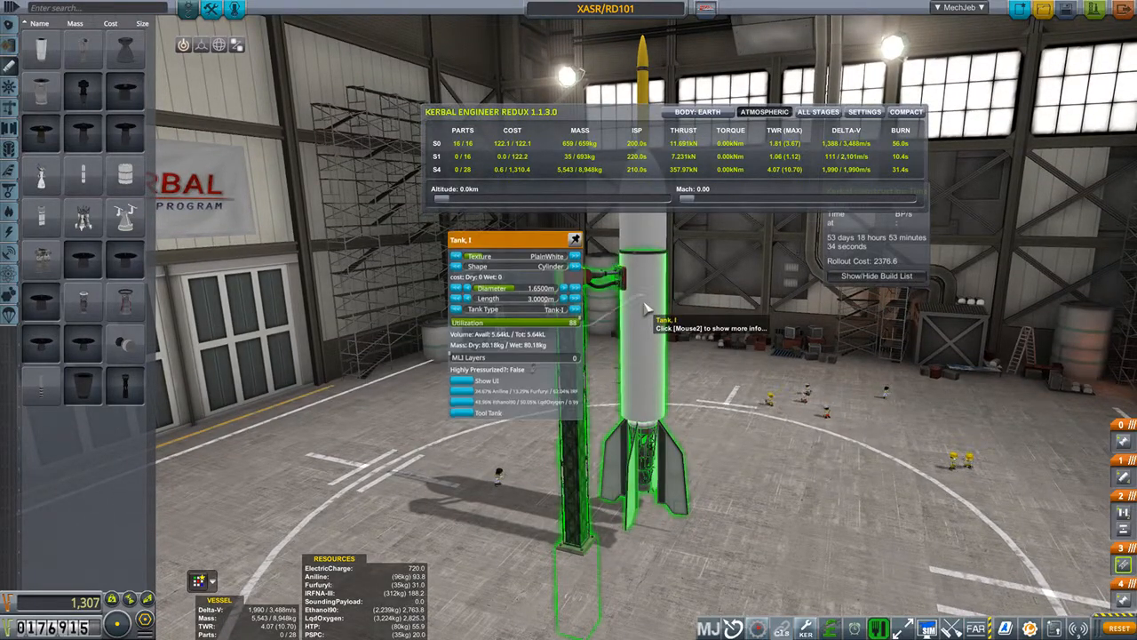
pyautogui.click(563, 299)
pyautogui.click(563, 299)
pyautogui.click(564, 299)
pyautogui.click(563, 299)
pyautogui.click(563, 298)
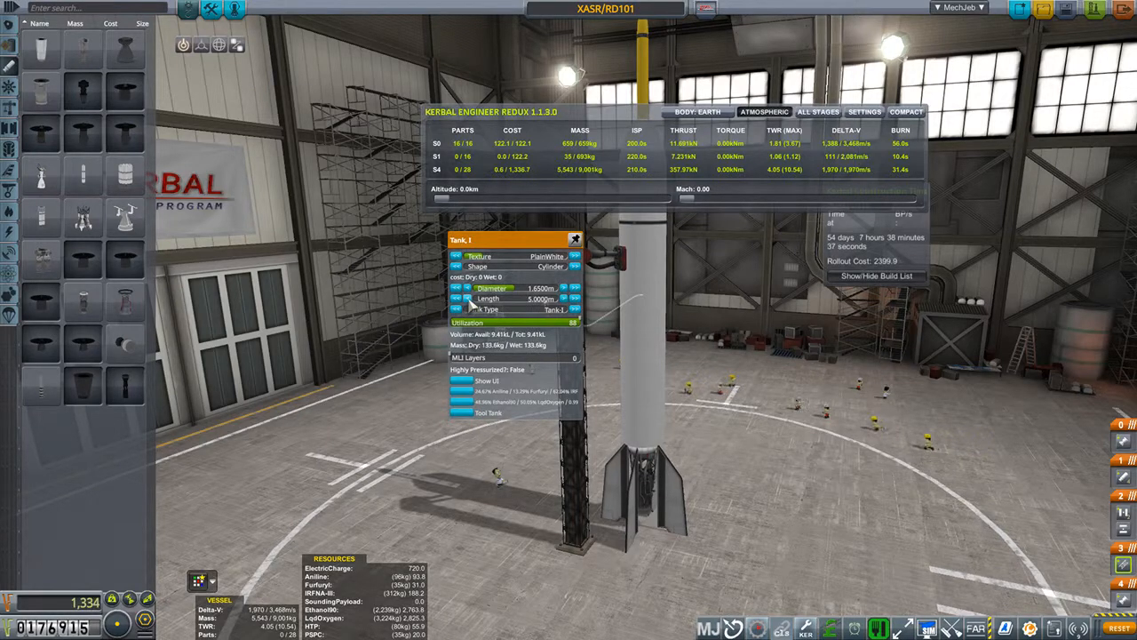
pyautogui.click(462, 403)
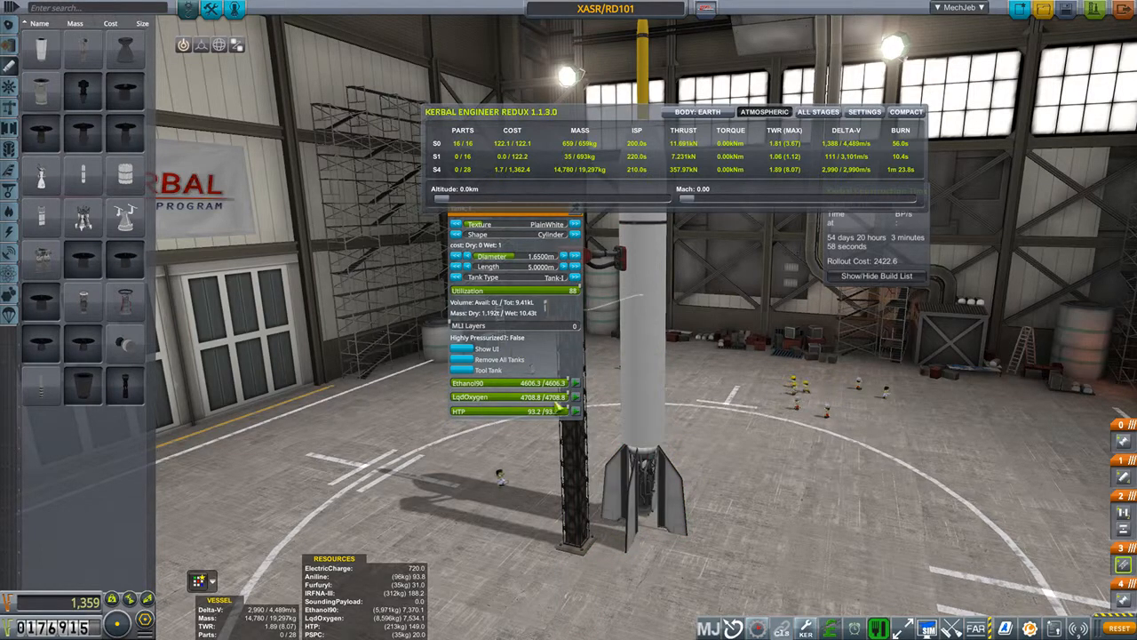
# Step: Run the tank length up to 5 m and settle it back at 4 m for about 3,096 m/s
pyautogui.rightClick(633, 428)
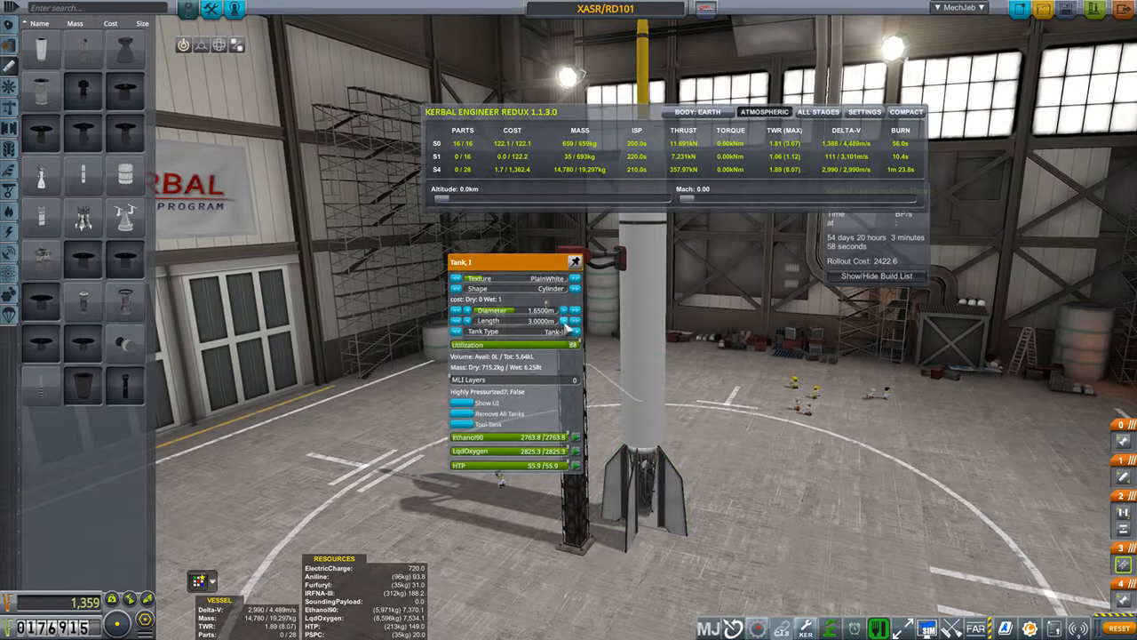
pyautogui.click(563, 321)
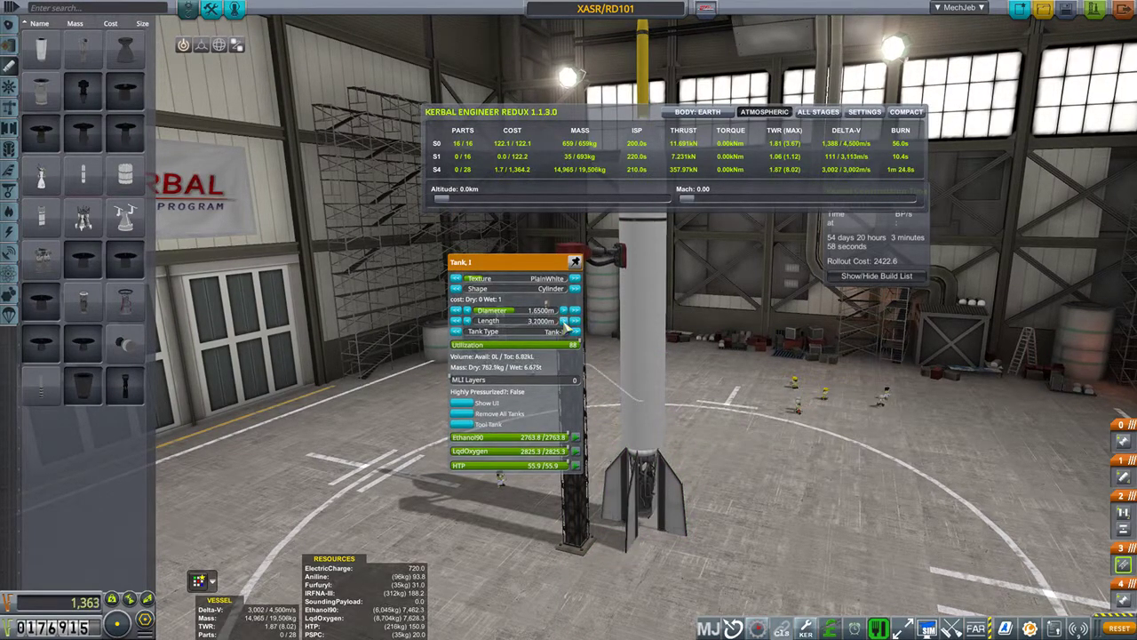
pyautogui.click(563, 321)
pyautogui.click(563, 322)
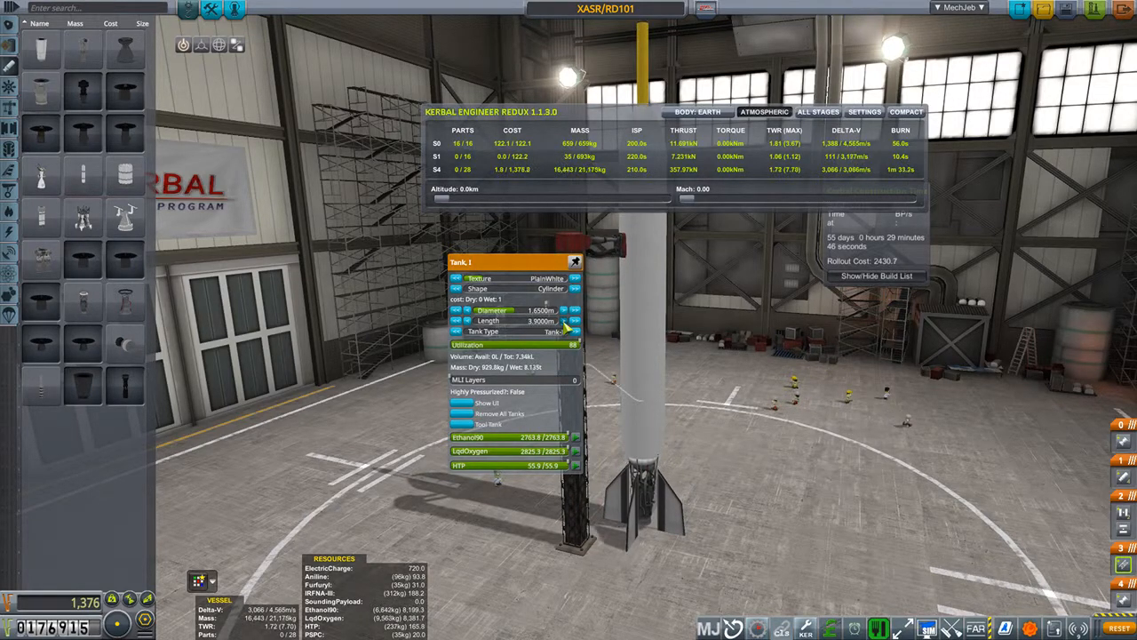
pyautogui.click(564, 322)
pyautogui.click(564, 322)
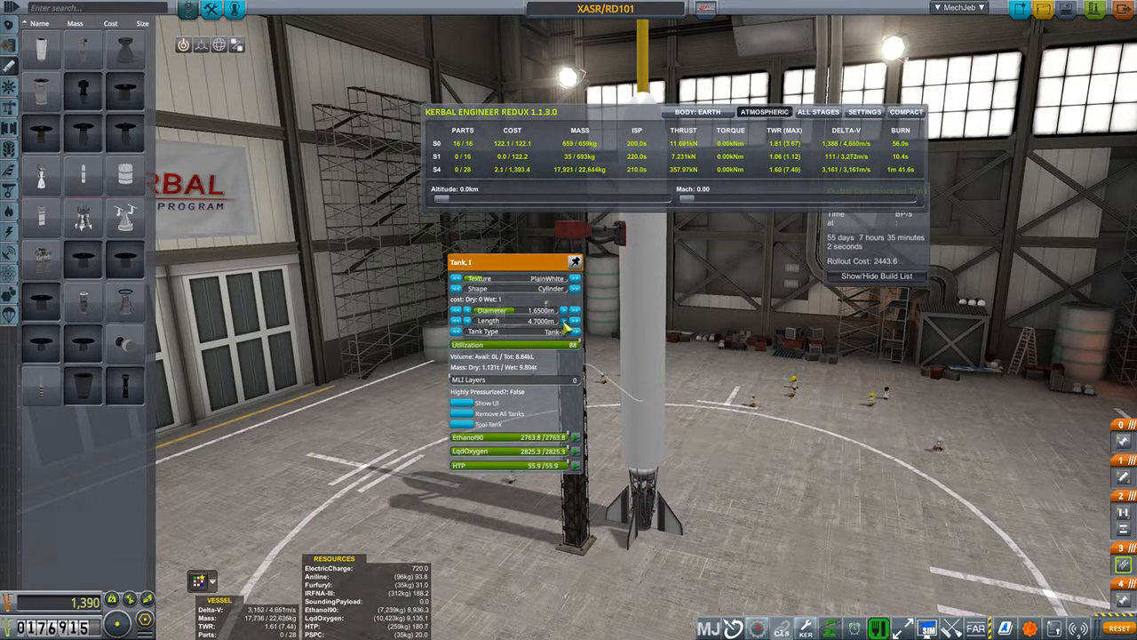
pyautogui.click(564, 322)
pyautogui.click(563, 321)
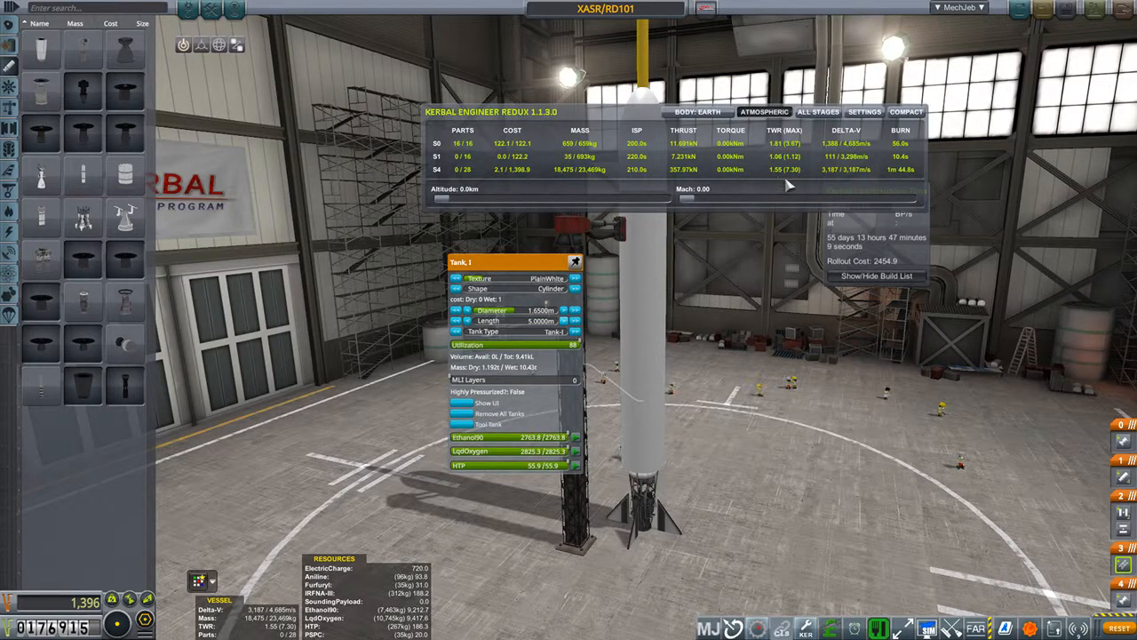
pyautogui.click(466, 322)
pyautogui.click(466, 321)
pyautogui.click(466, 322)
# Step: Show the RD-100 Series (Early) engine's configuration GUI from its part options
pyautogui.rightClick(648, 493)
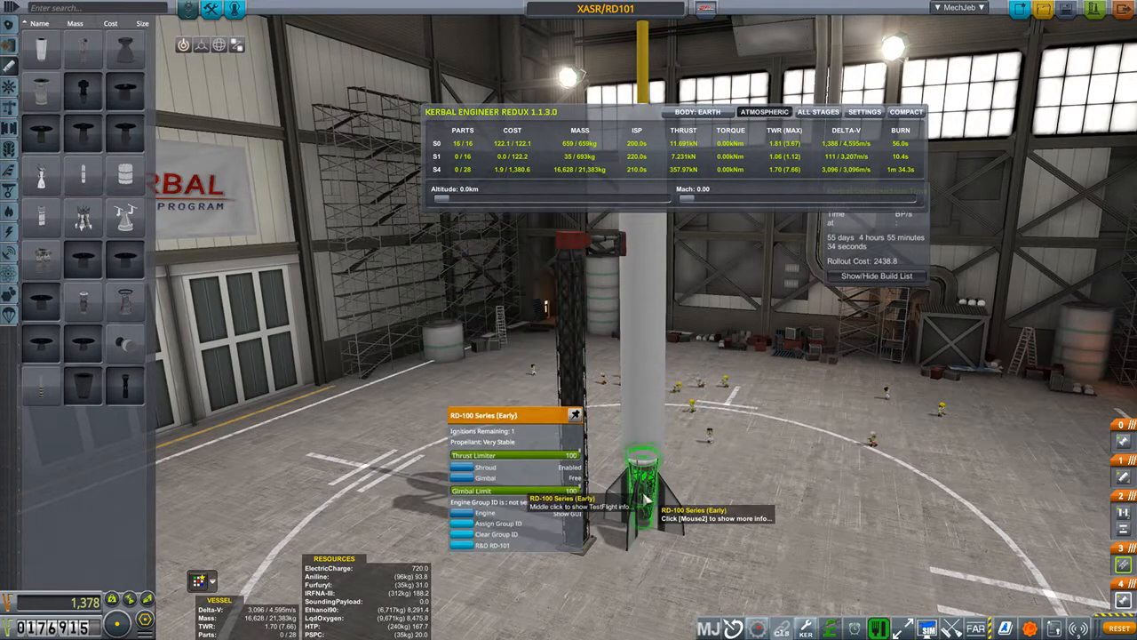
pyautogui.click(466, 514)
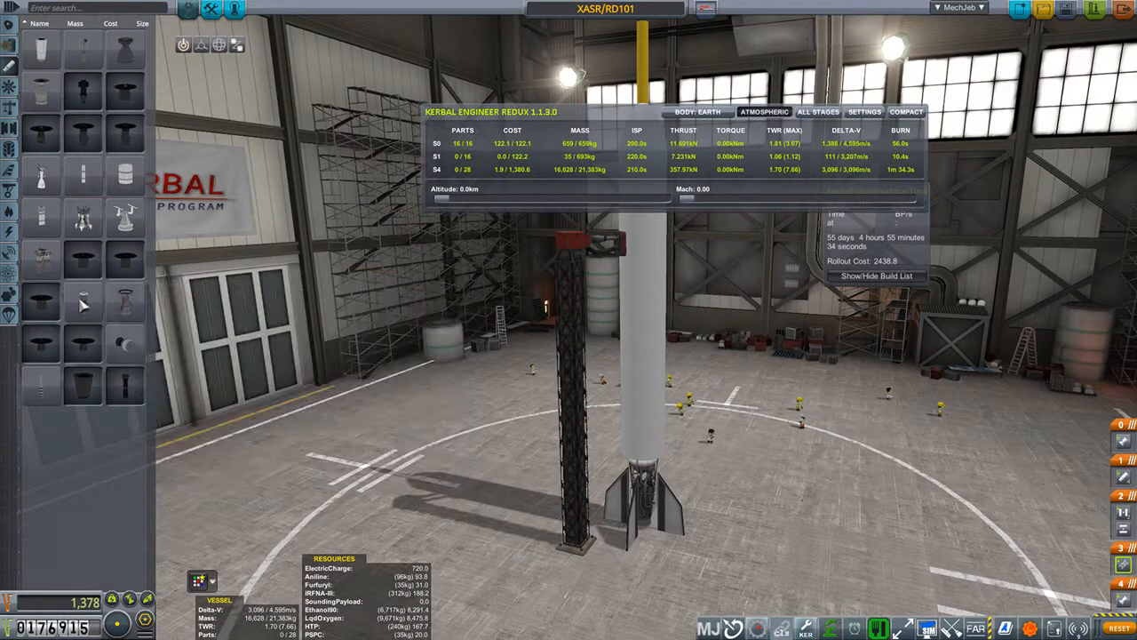
pyautogui.scroll(-2, 394, 394)
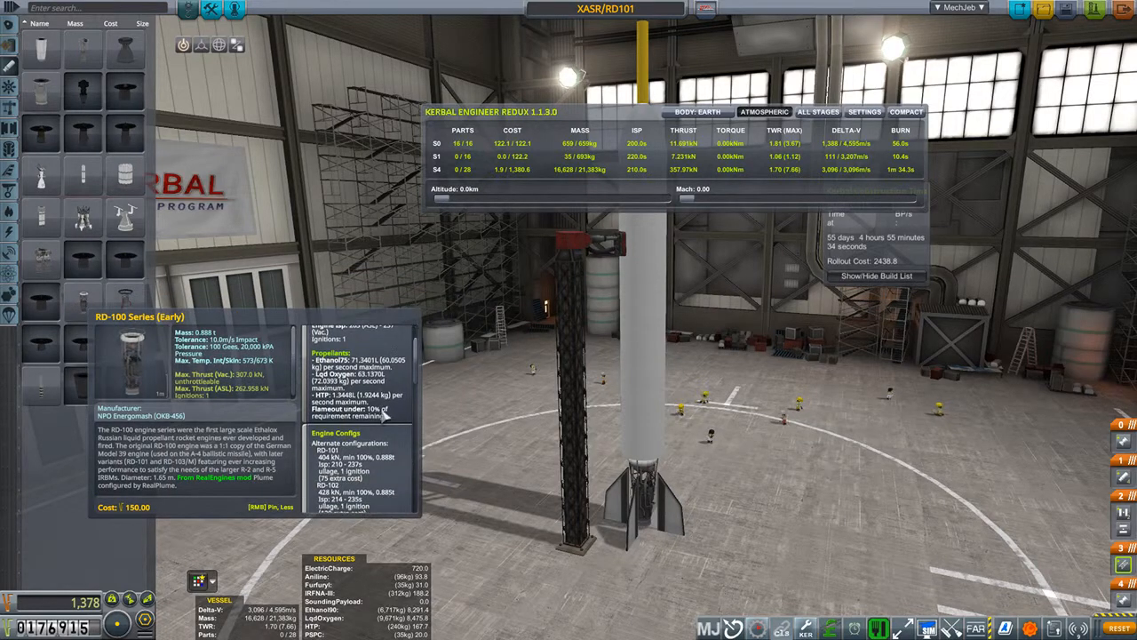
pyautogui.scroll(-2, 388, 411)
pyautogui.scroll(-3, 418, 393)
pyautogui.scroll(-3, 423, 462)
pyautogui.scroll(-2, 426, 511)
pyautogui.scroll(1, 427, 507)
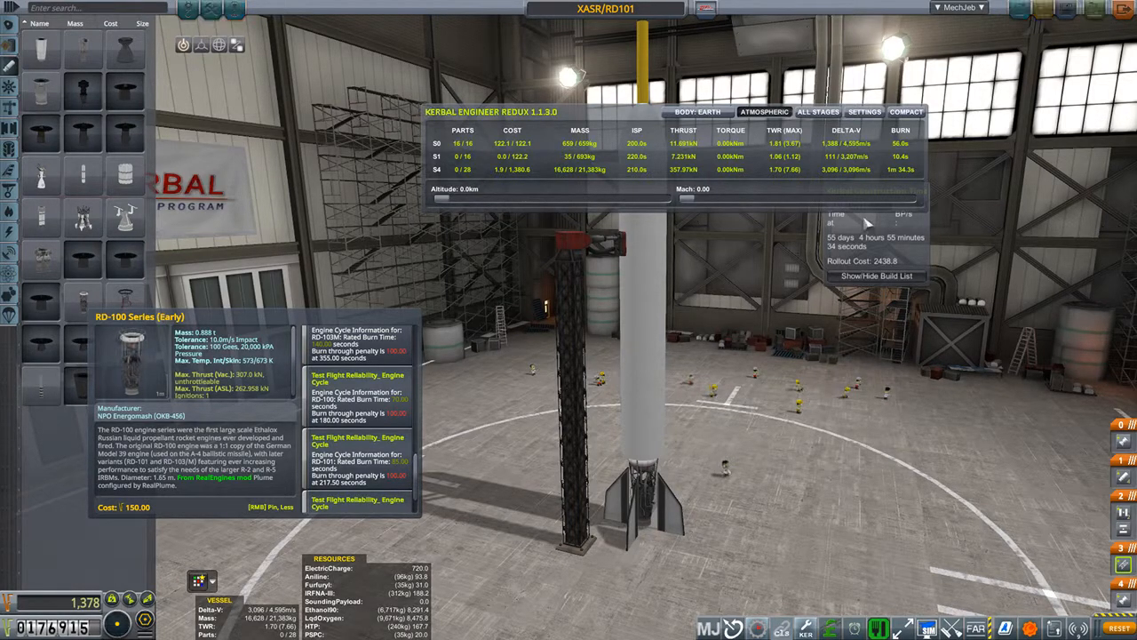
# Step: Set the tank length to 4 m and purchase its tooling for about 1,043 funds
pyautogui.rightClick(629, 307)
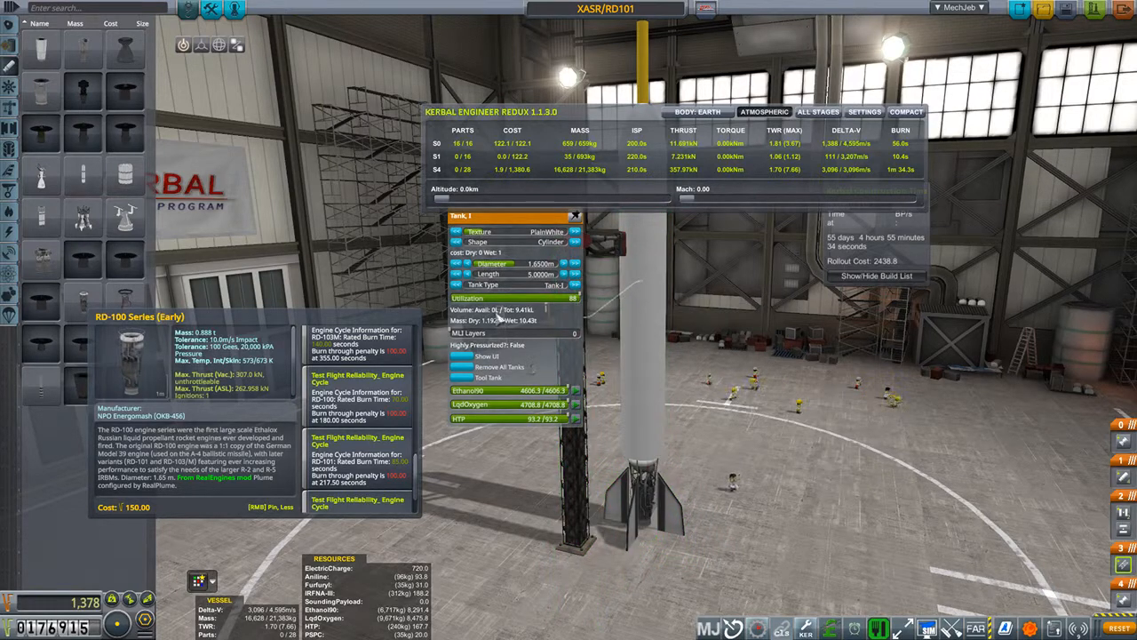
pyautogui.click(465, 274)
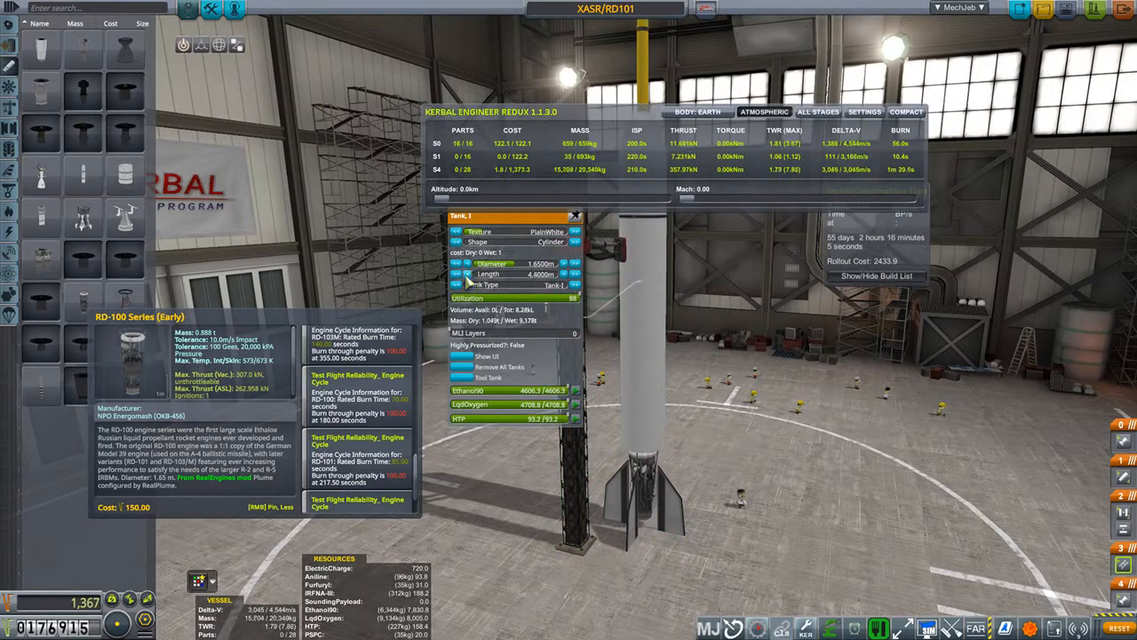
pyautogui.click(465, 275)
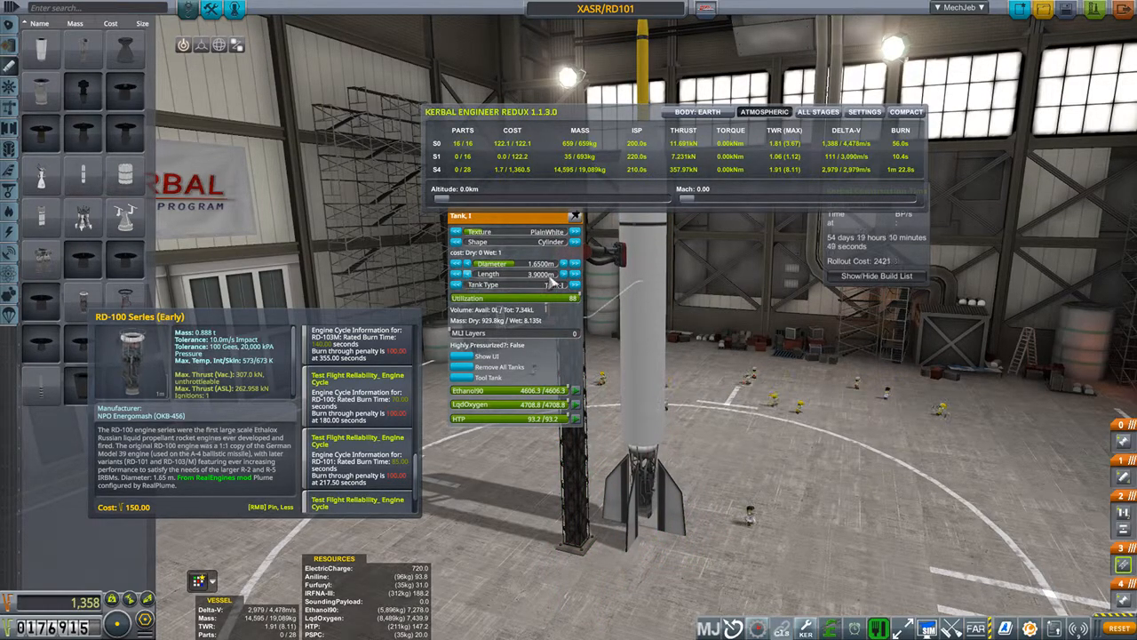
pyautogui.click(563, 275)
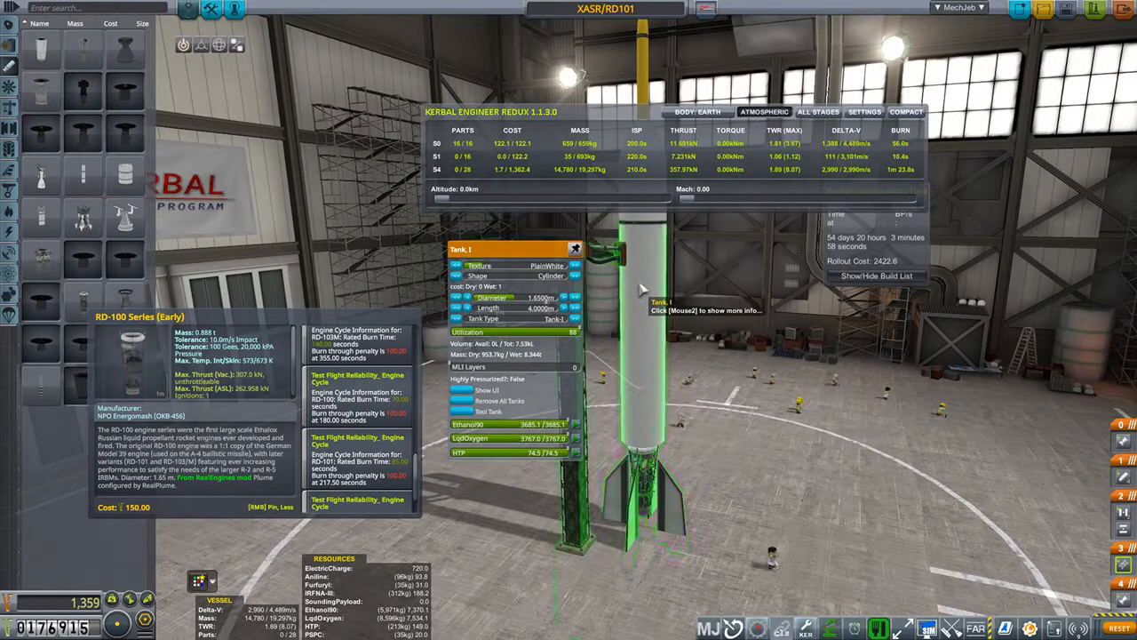
pyautogui.click(461, 380)
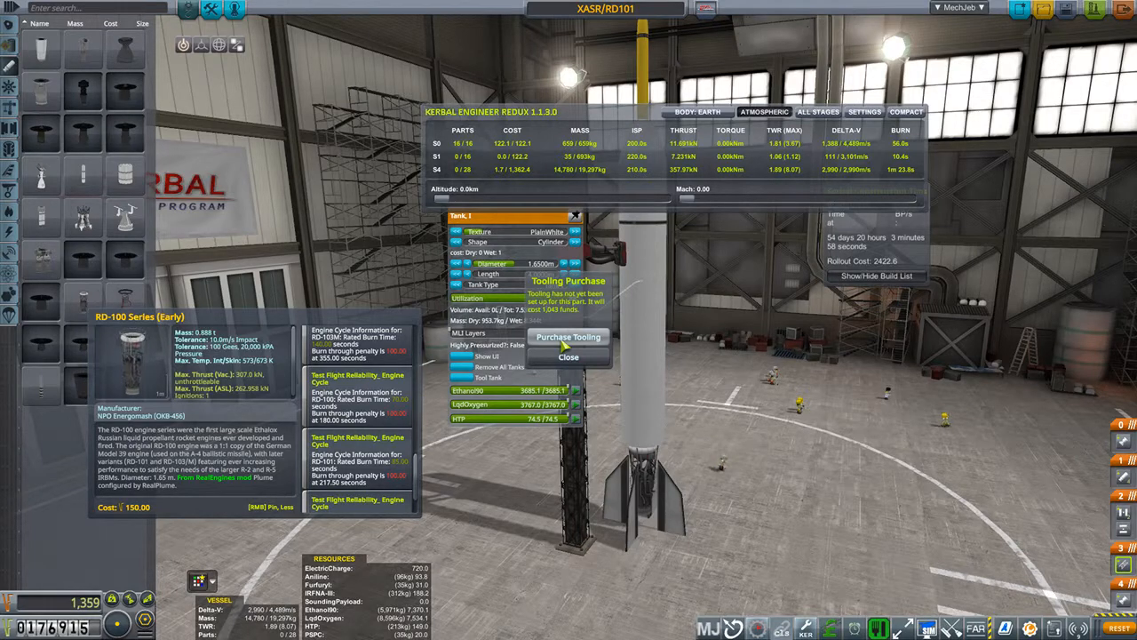
pyautogui.click(566, 343)
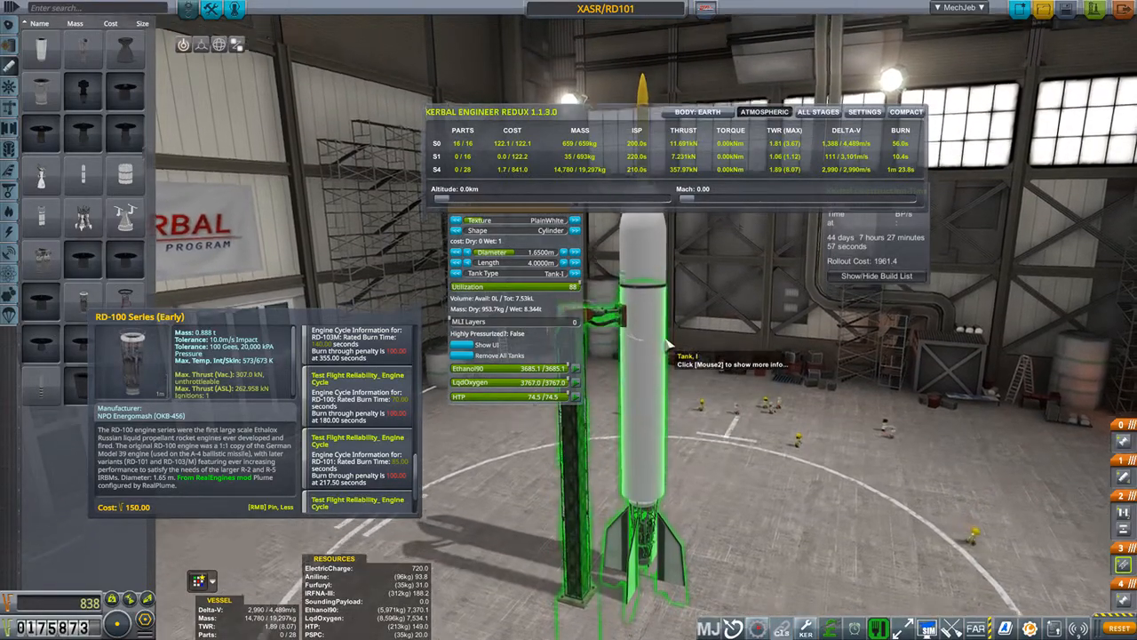
pyautogui.scroll(5, 668, 344)
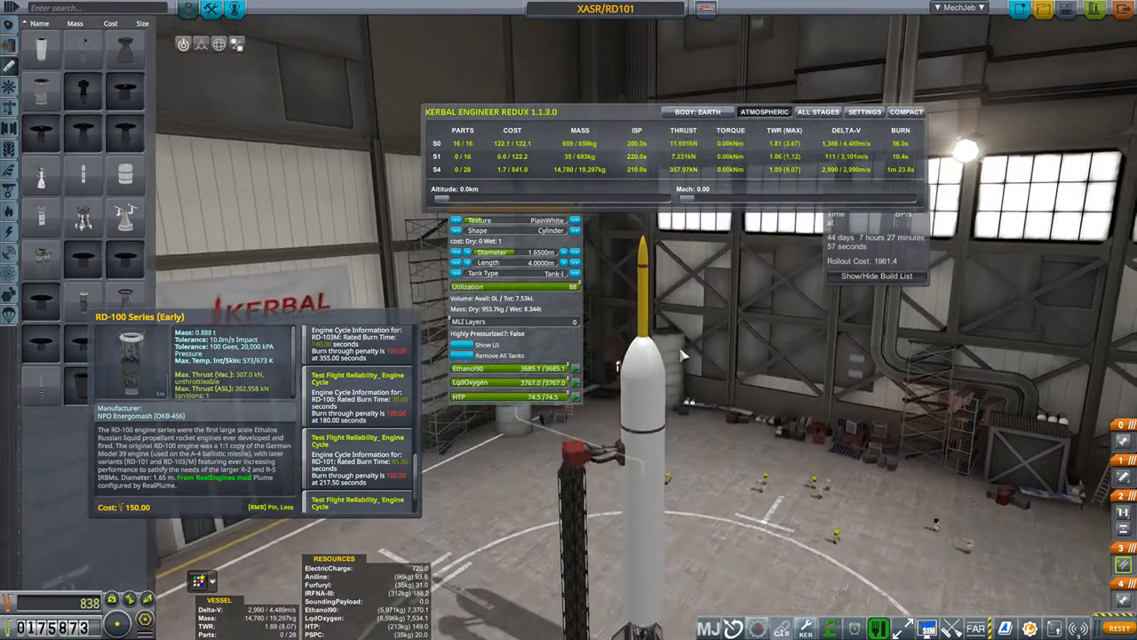
pyautogui.scroll(-3, 683, 355)
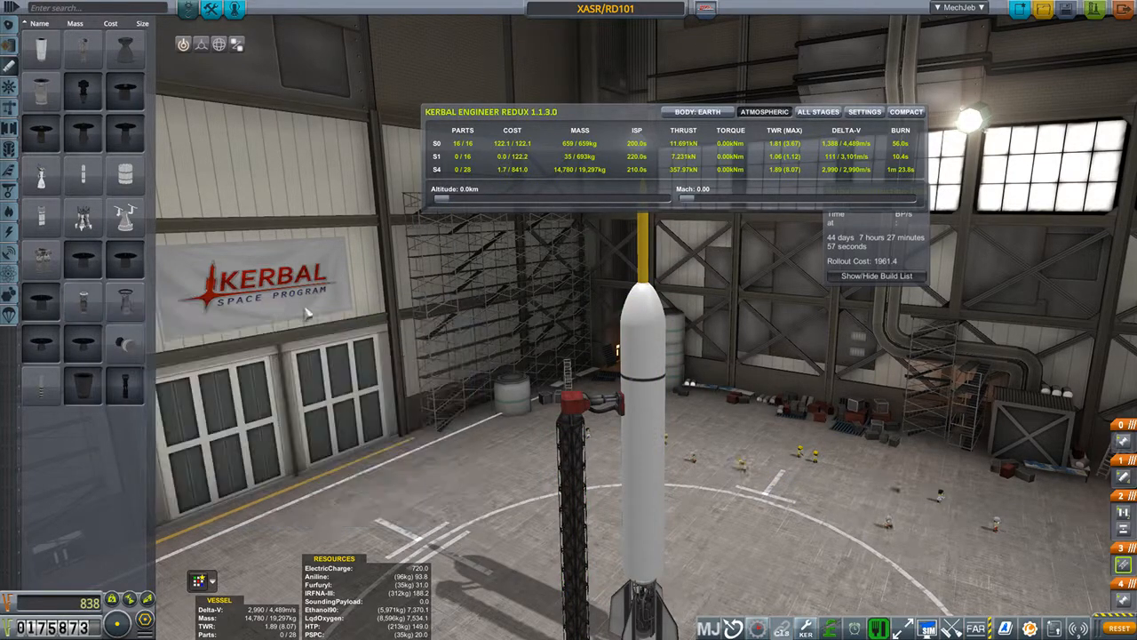
pyautogui.scroll(2, 646, 374)
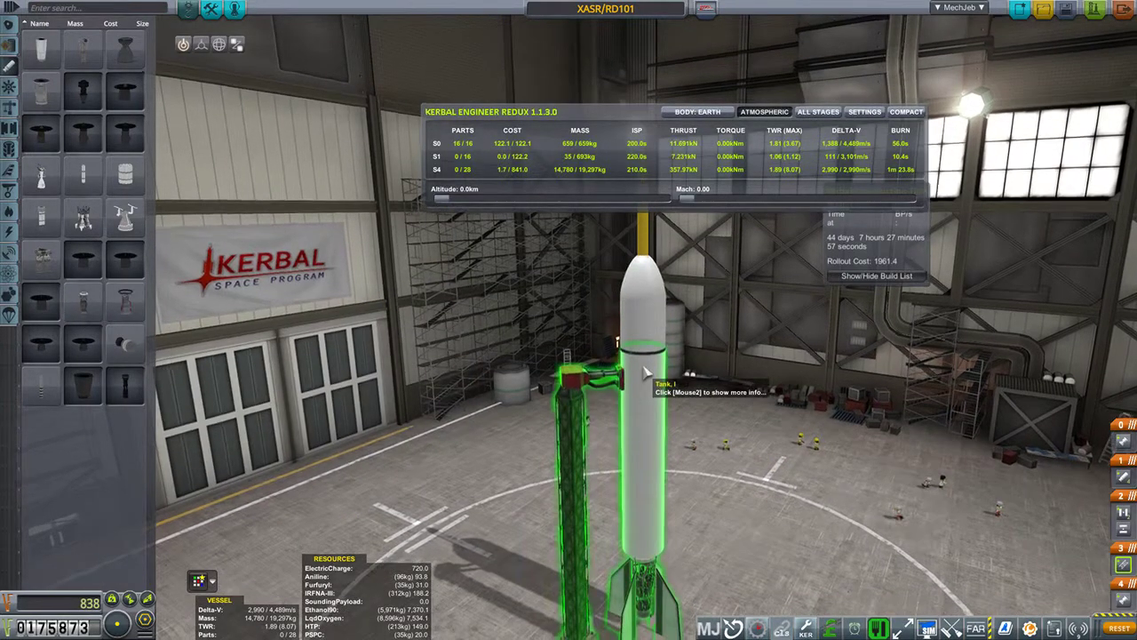
pyautogui.scroll(-3, 646, 373)
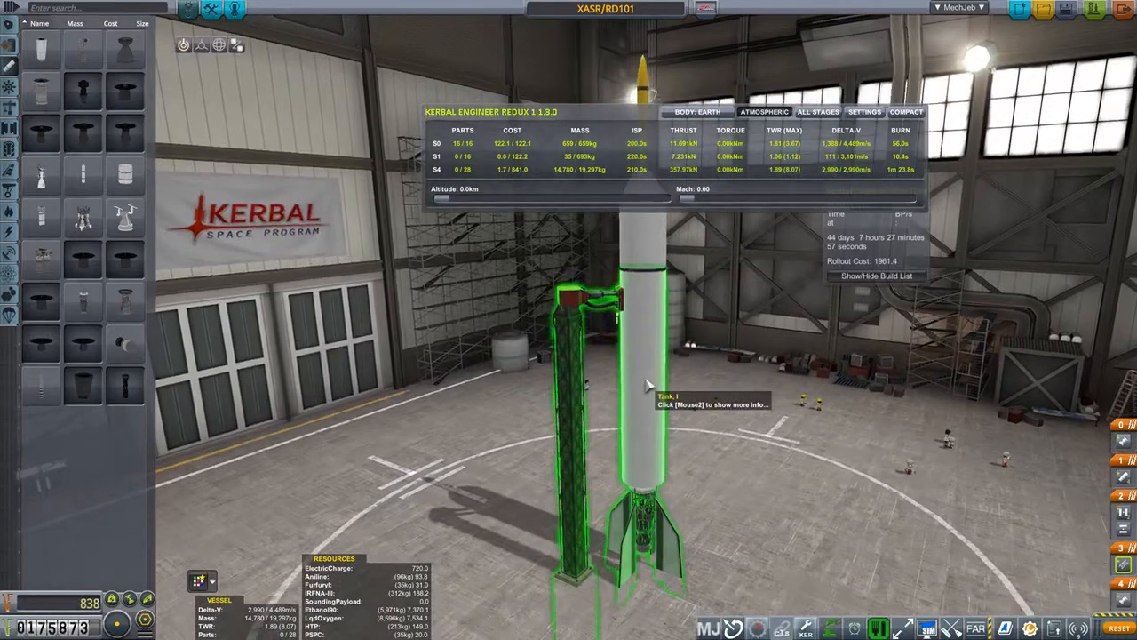
pyautogui.scroll(-3, 680, 435)
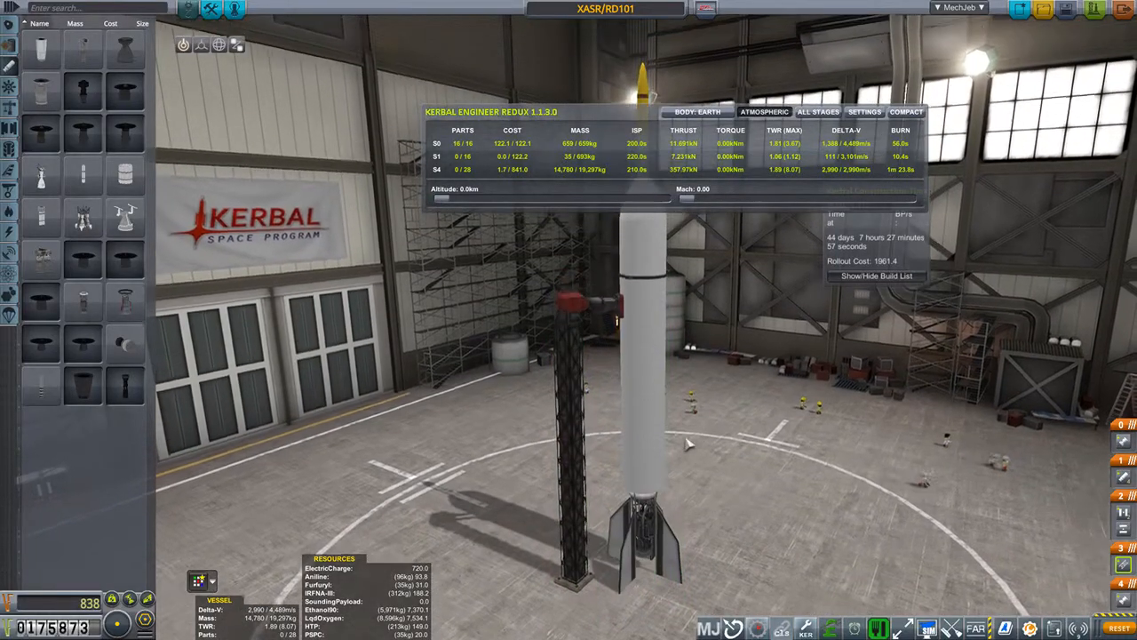
pyautogui.scroll(3, 684, 445)
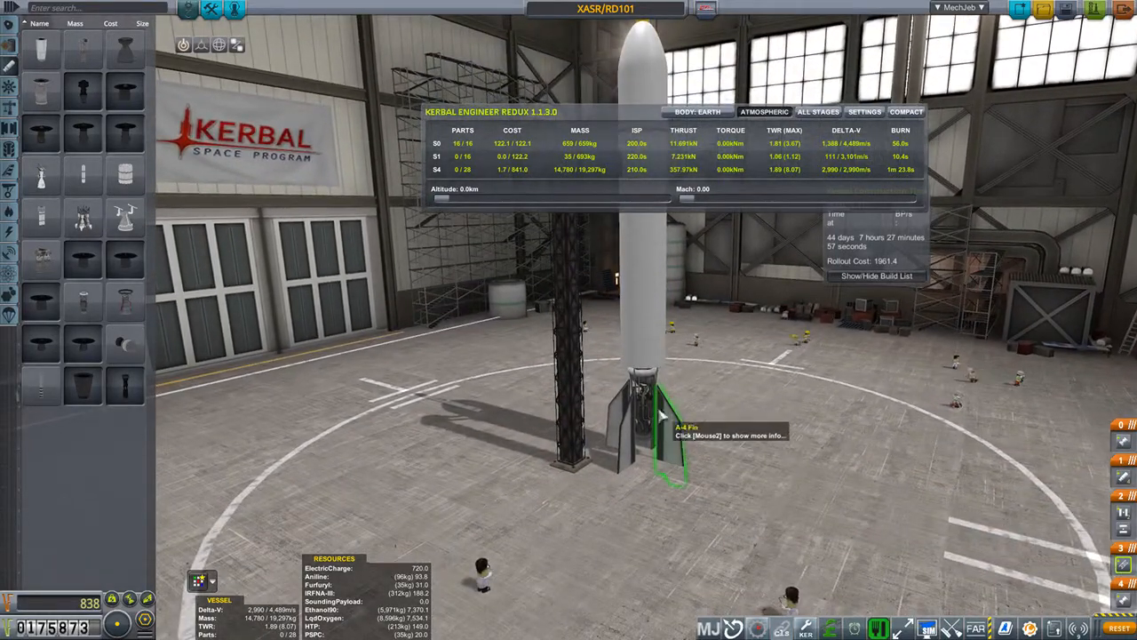
# Step: With the Offset gizmo, shift the fins slightly up and the nose telemetry unit slightly down
pyautogui.click(201, 45)
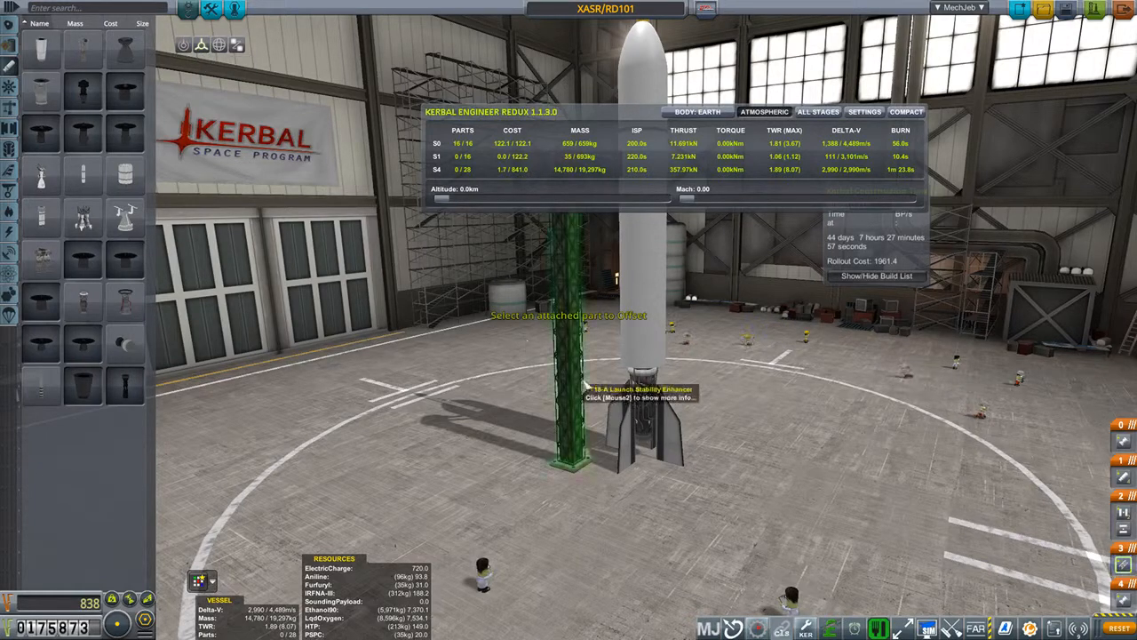
pyautogui.click(631, 431)
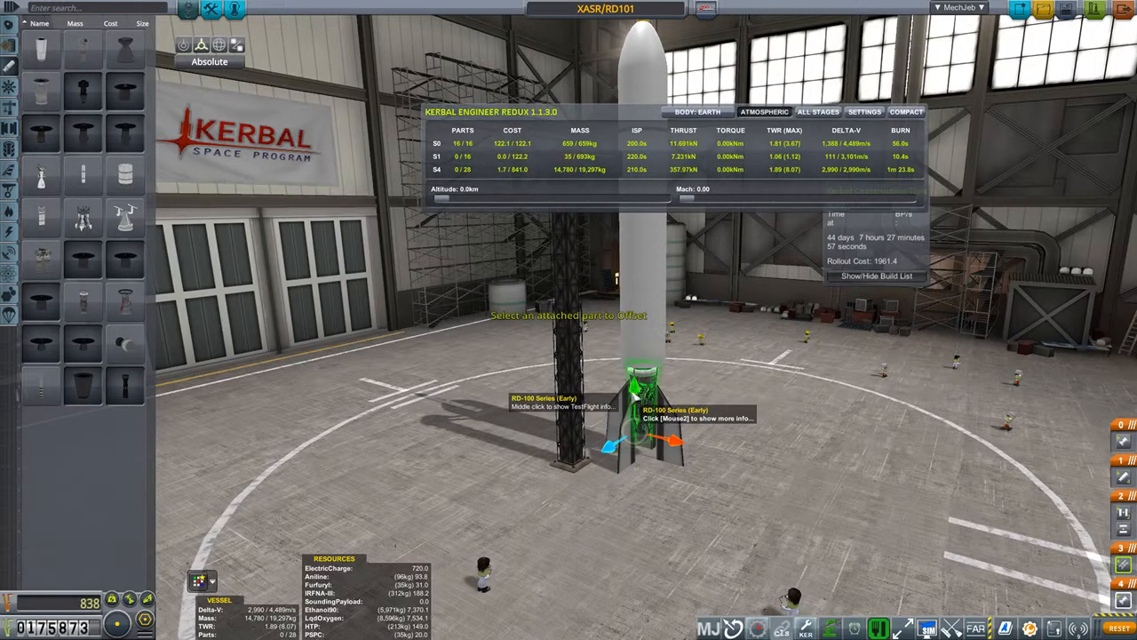
pyautogui.moveTo(634, 383); pyautogui.dragTo(632, 344)
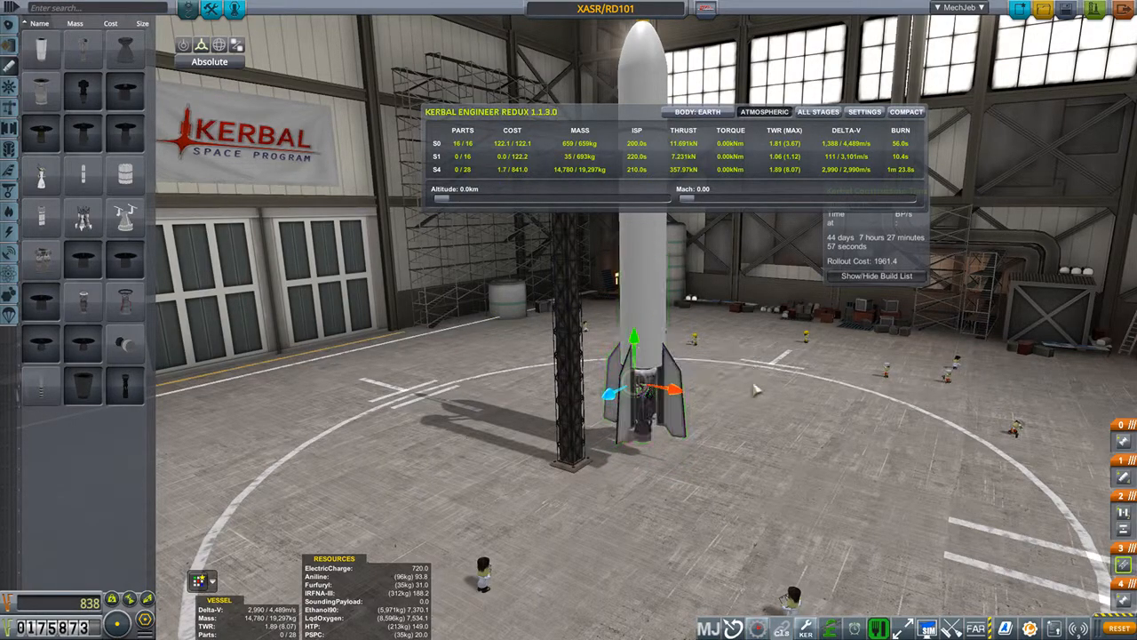
pyautogui.scroll(-3, 753, 391)
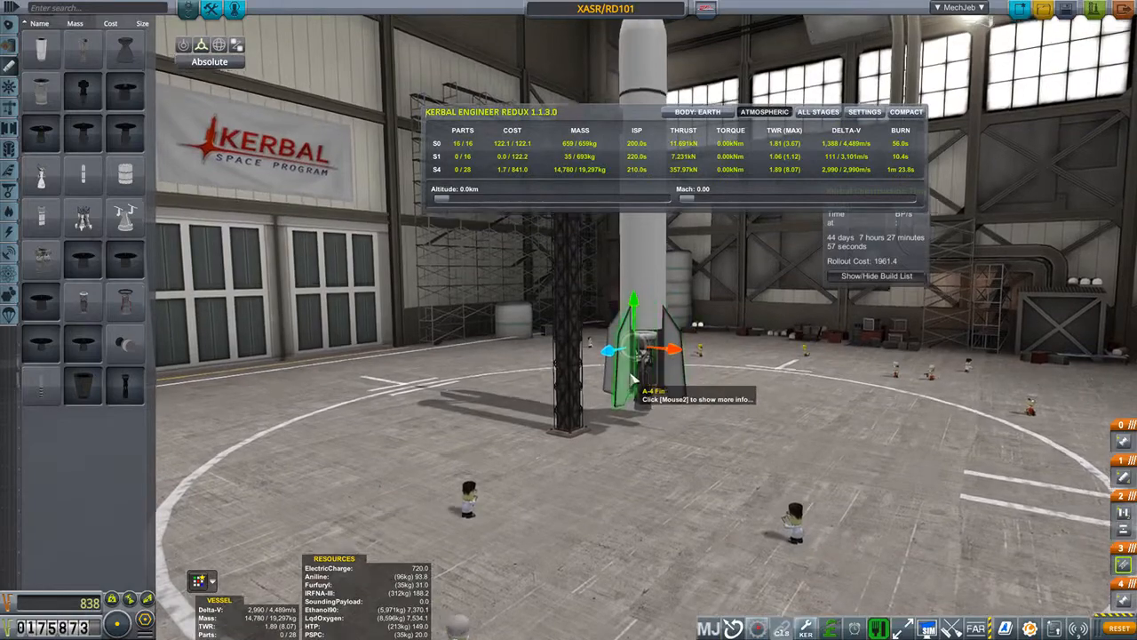
pyautogui.scroll(5, 662, 382)
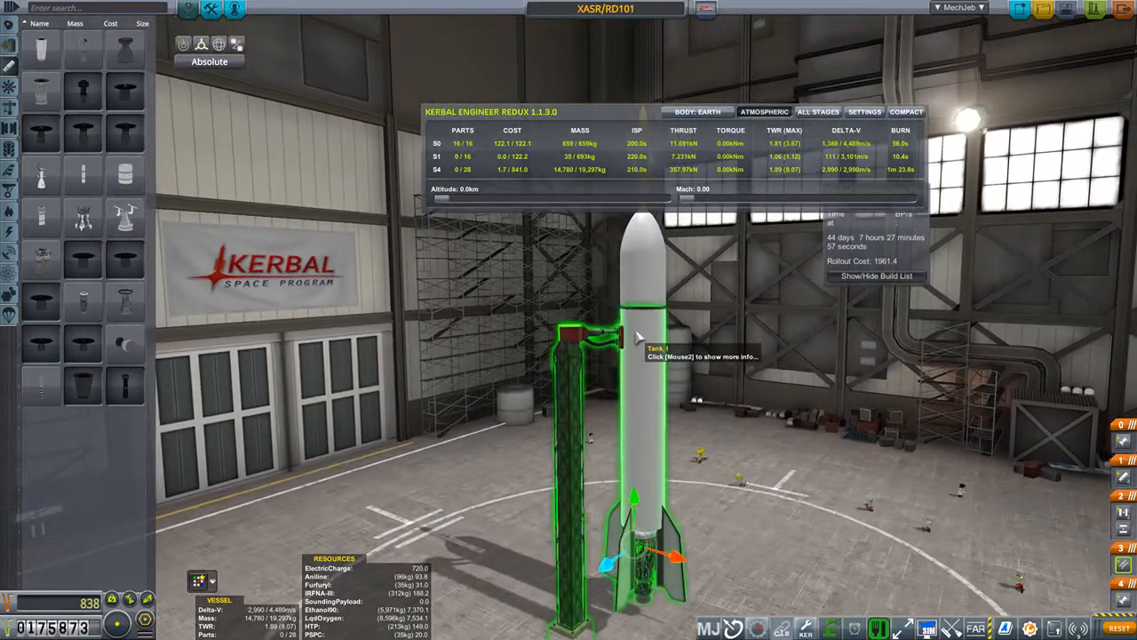
pyautogui.scroll(3, 638, 347)
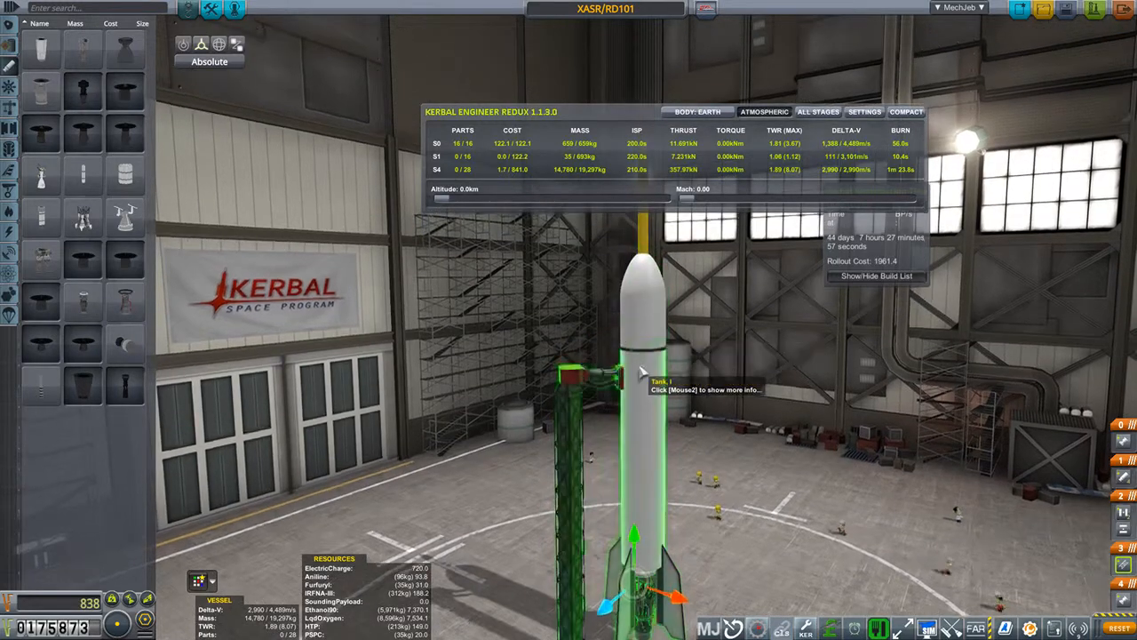
pyautogui.scroll(-2, 642, 373)
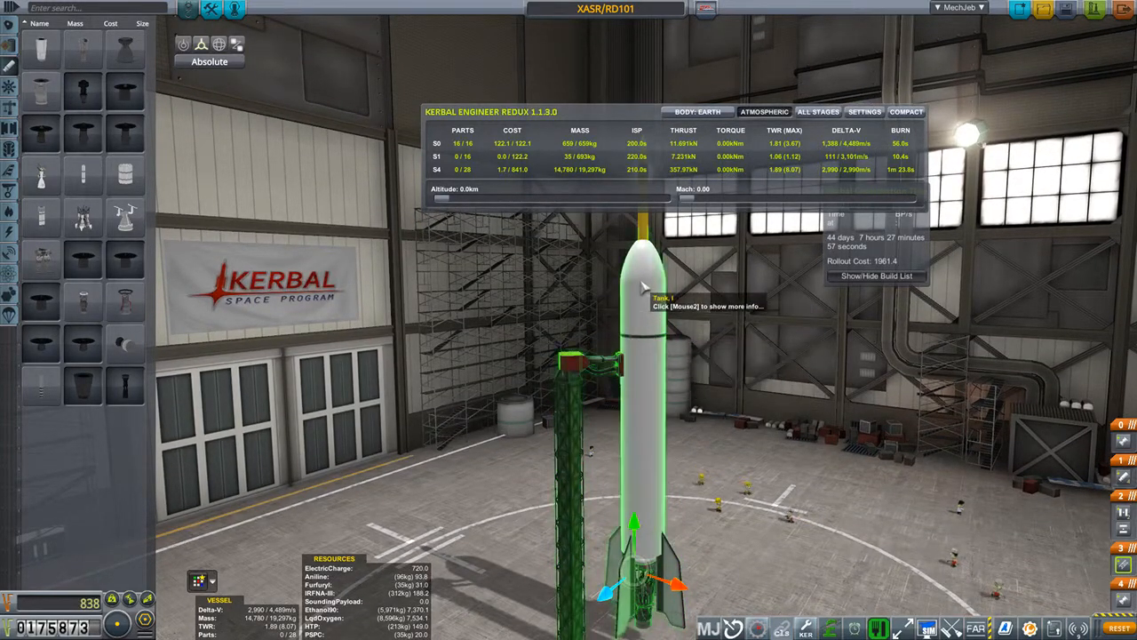
pyautogui.scroll(2, 645, 266)
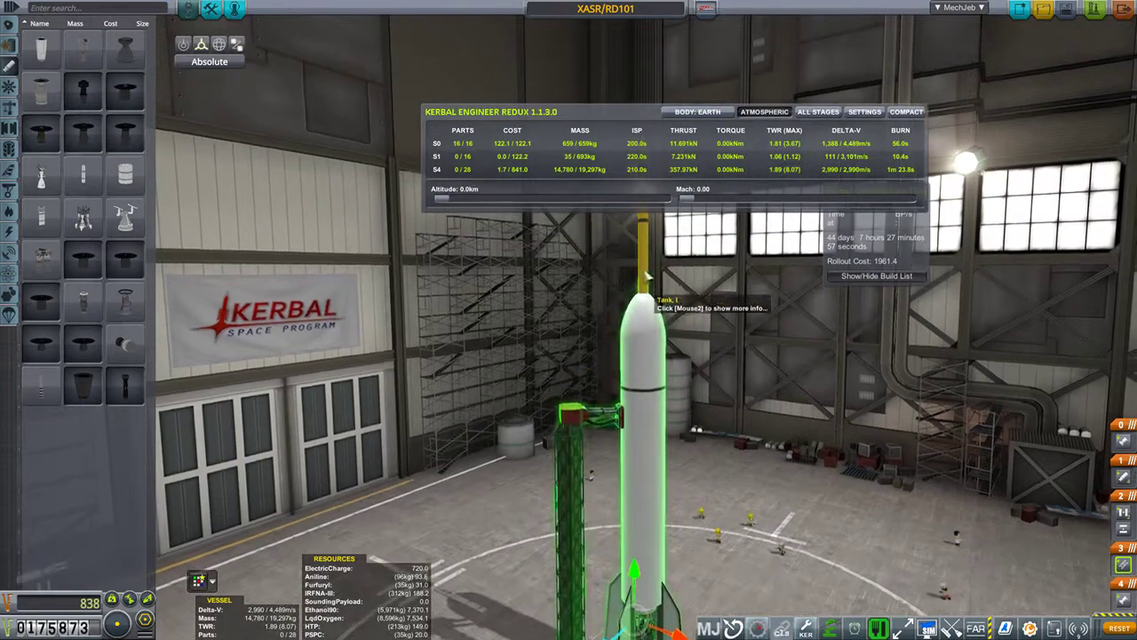
pyautogui.click(646, 229)
pyautogui.scroll(2, 648, 248)
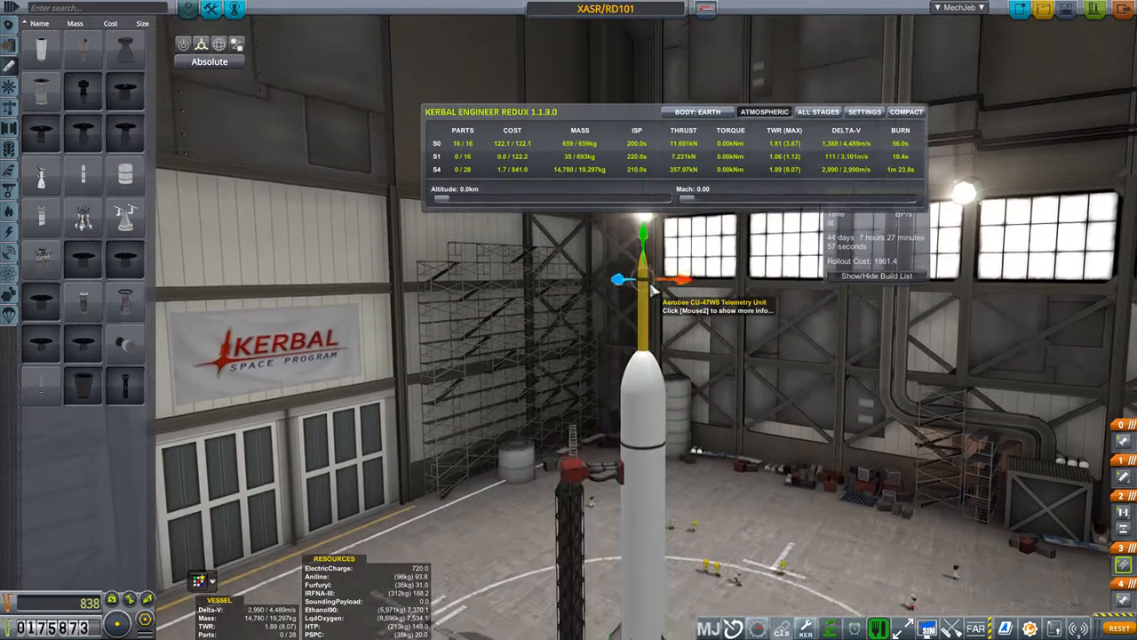
pyautogui.moveTo(651, 261); pyautogui.dragTo(643, 268)
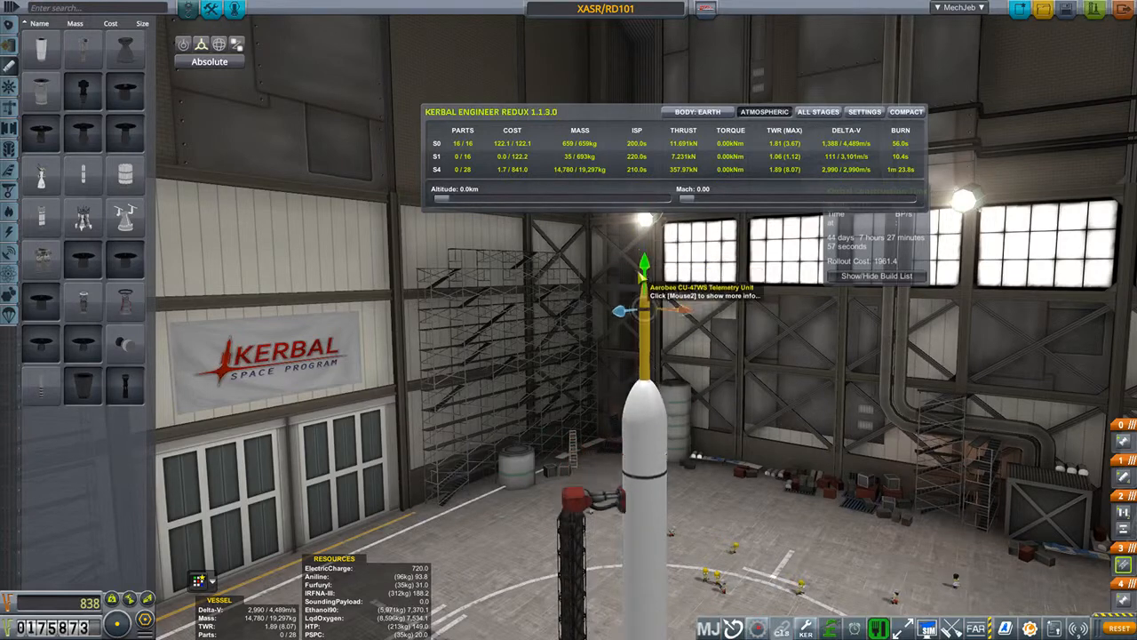
pyautogui.scroll(-3, 642, 269)
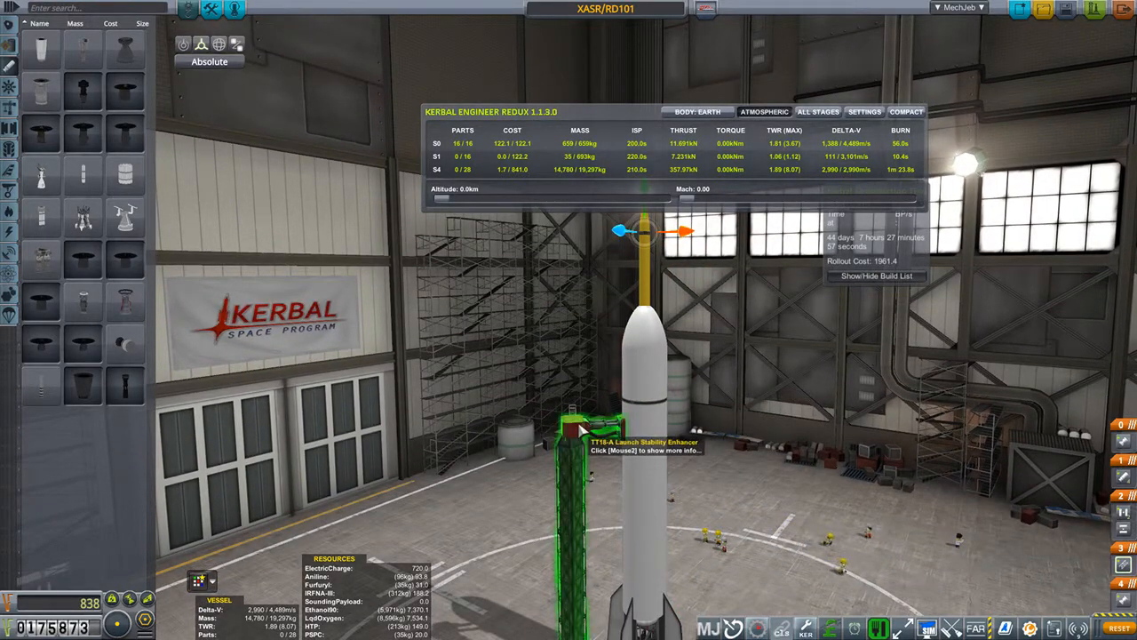
# Step: Reattach the launch clamp beside the rocket and raise the rocket above the hangar floor
pyautogui.click(573, 433)
pyautogui.click(183, 46)
pyautogui.moveTo(626, 504); pyautogui.dragTo(625, 518)
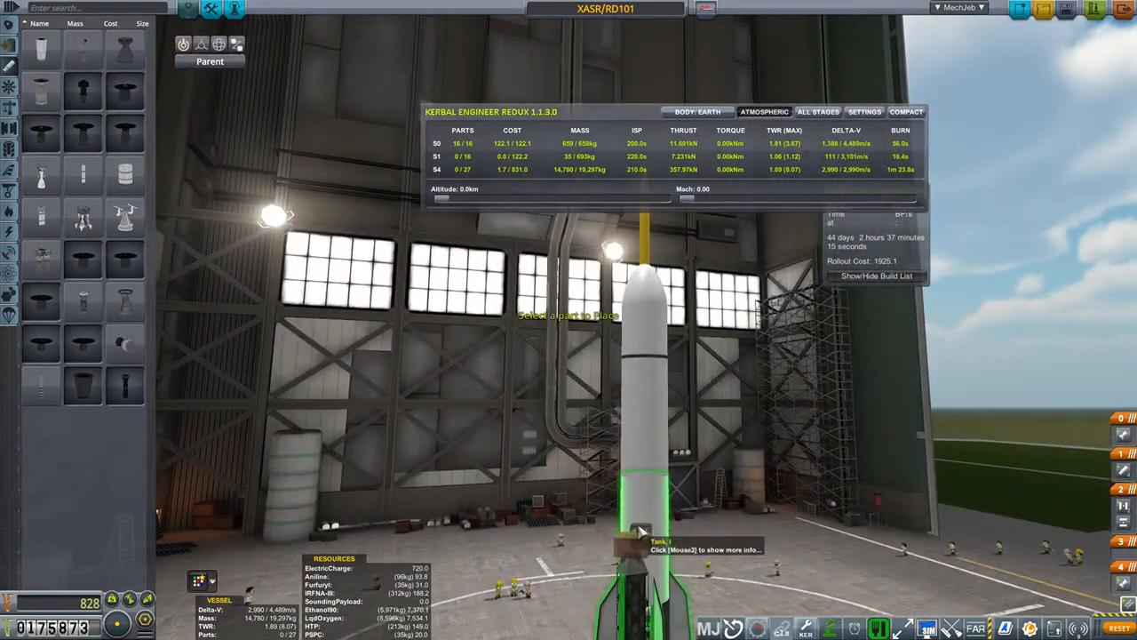
pyautogui.click(641, 555)
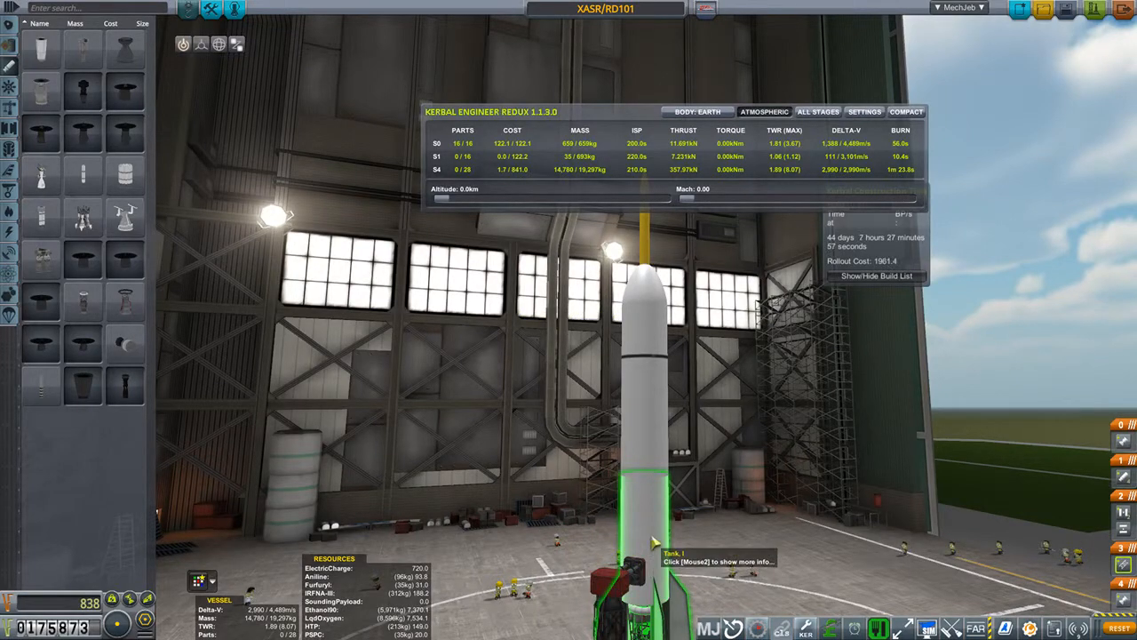
pyautogui.moveTo(641, 553)
pyautogui.mouseDown()
pyautogui.moveTo(662, 478)
pyautogui.moveTo(690, 478)
pyautogui.mouseUp()
pyautogui.scroll(5, 690, 478)
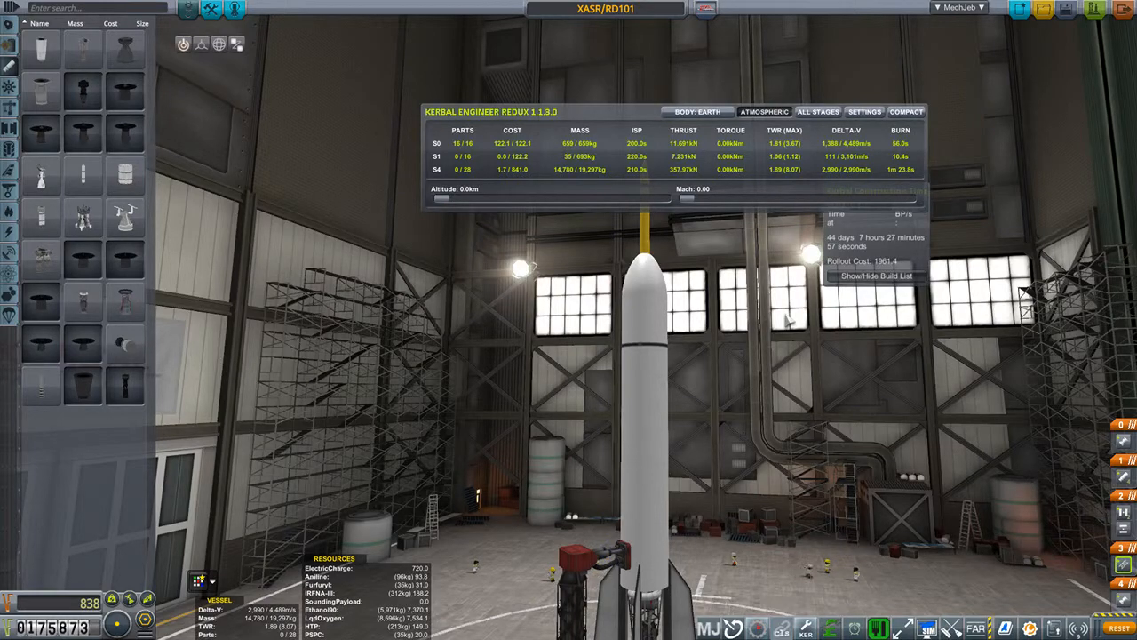
# Step: Send XASR/RD101 to the KCT build list and view the Sounding Rocket (Difficult) contract in Mission Control
pyautogui.moveTo(734, 305); pyautogui.dragTo(700, 322)
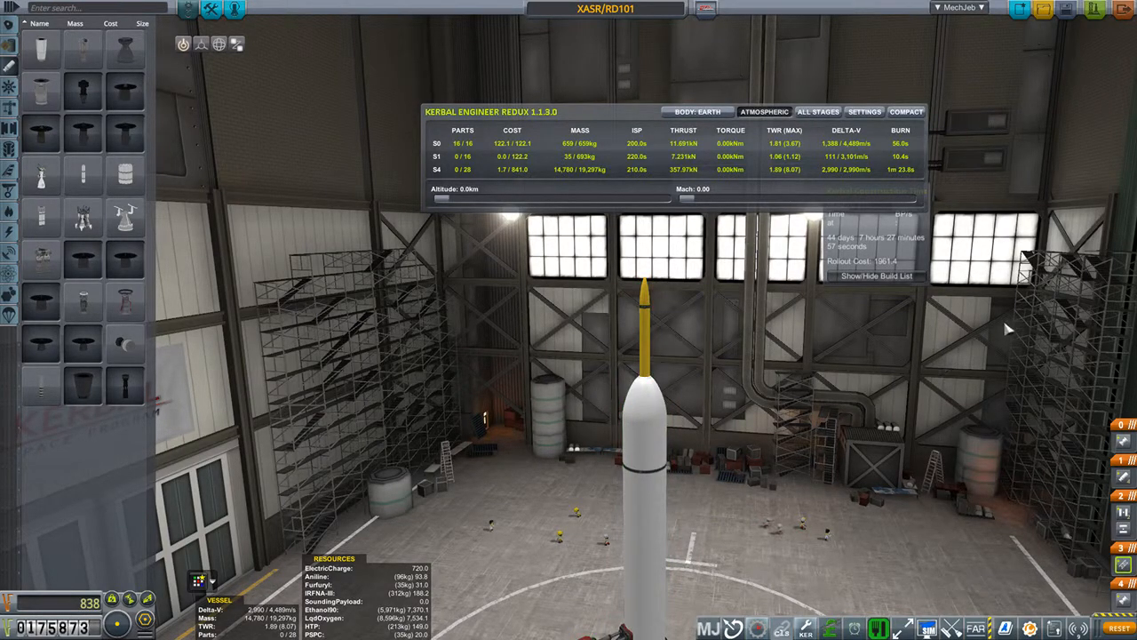
pyautogui.click(1096, 10)
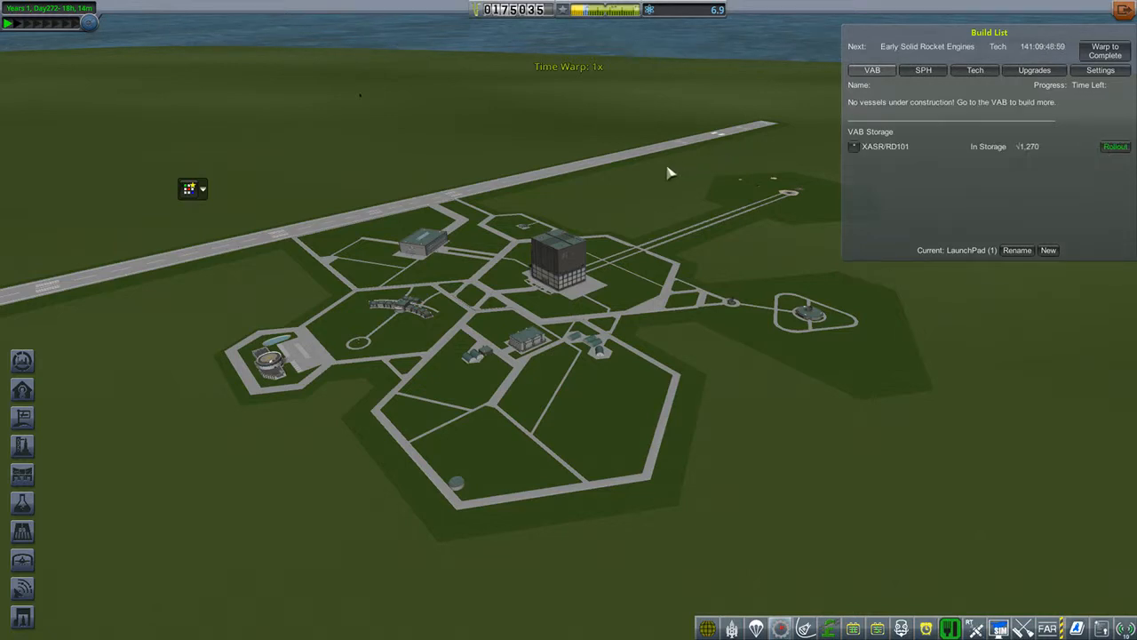
pyautogui.click(504, 227)
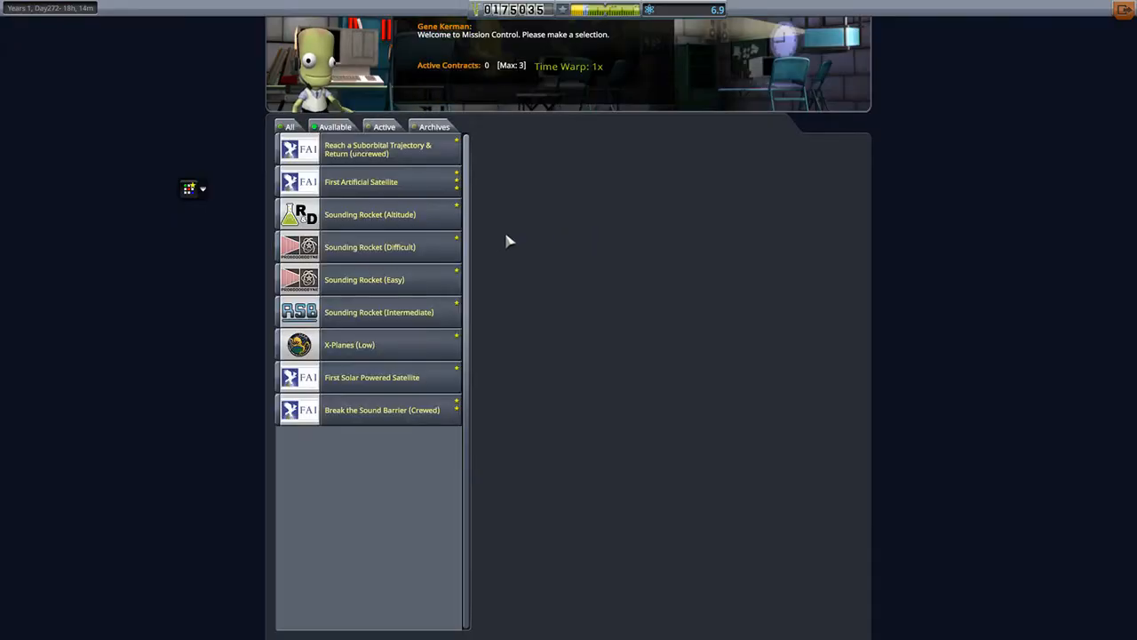
pyautogui.click(389, 247)
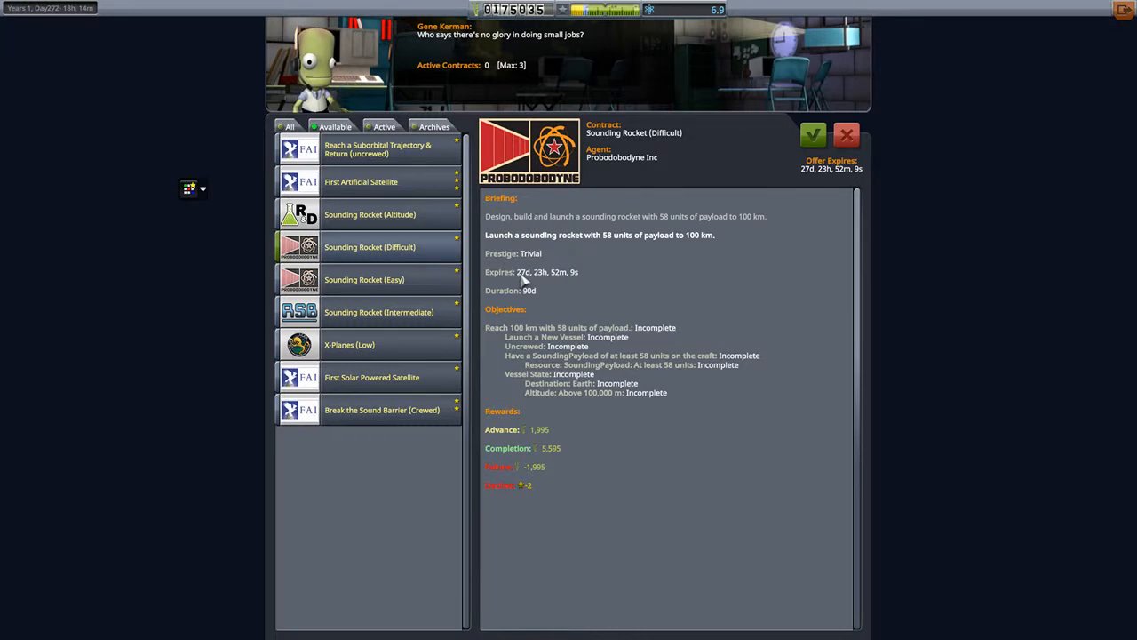
# Step: Accept the Sounding Rocket (Difficult) contract and leave Mission Control for the Space Center
pyautogui.click(418, 255)
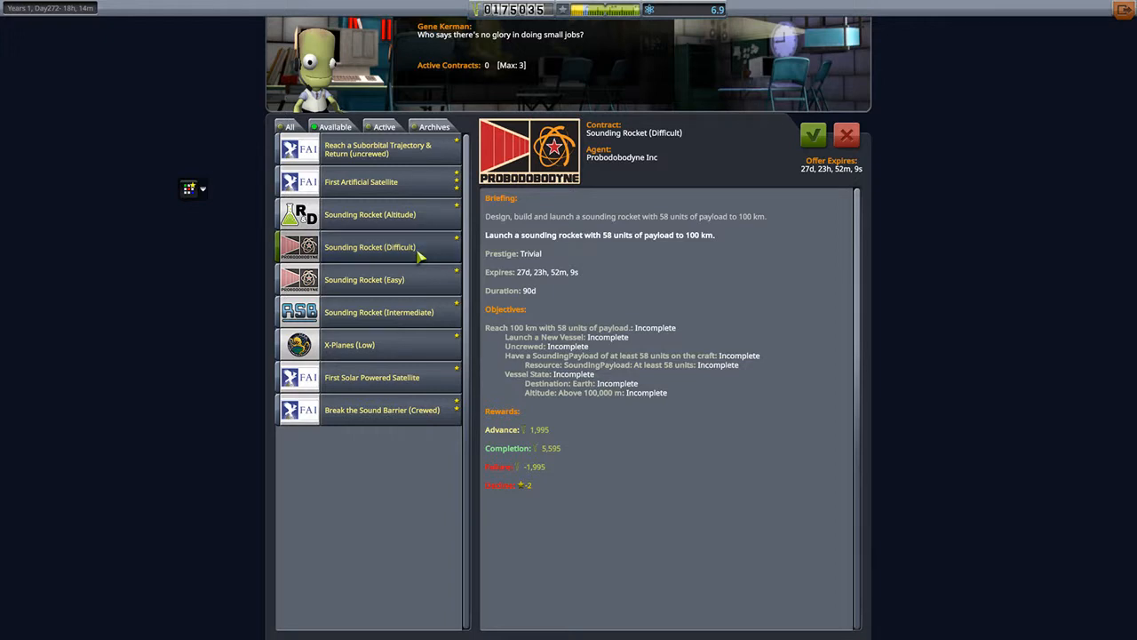
pyautogui.click(414, 255)
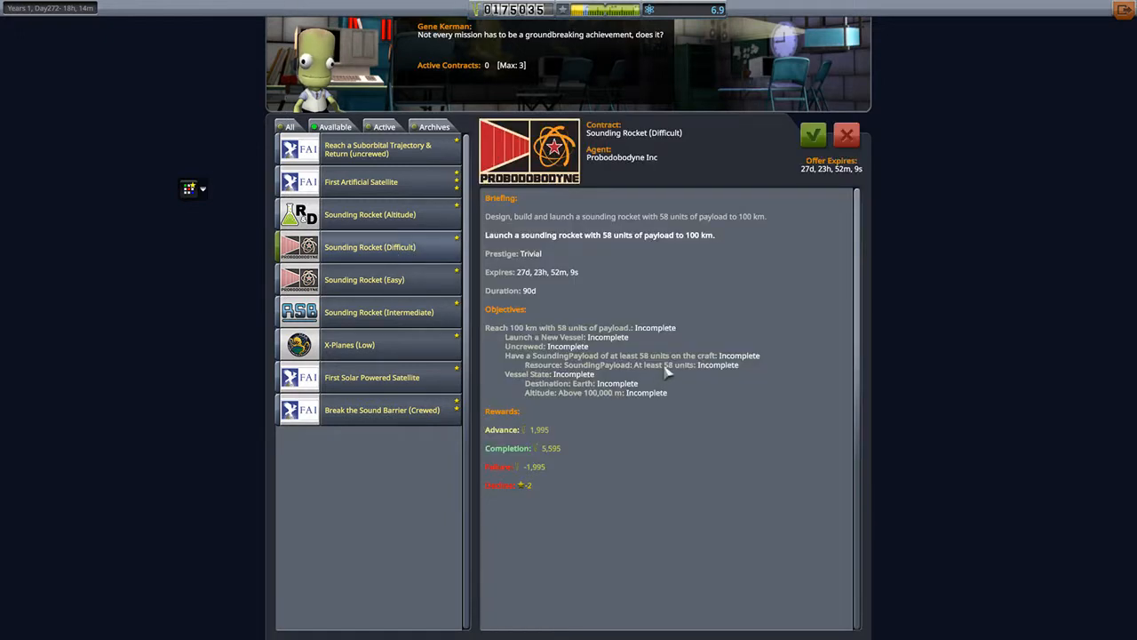
pyautogui.click(813, 135)
pyautogui.click(1124, 10)
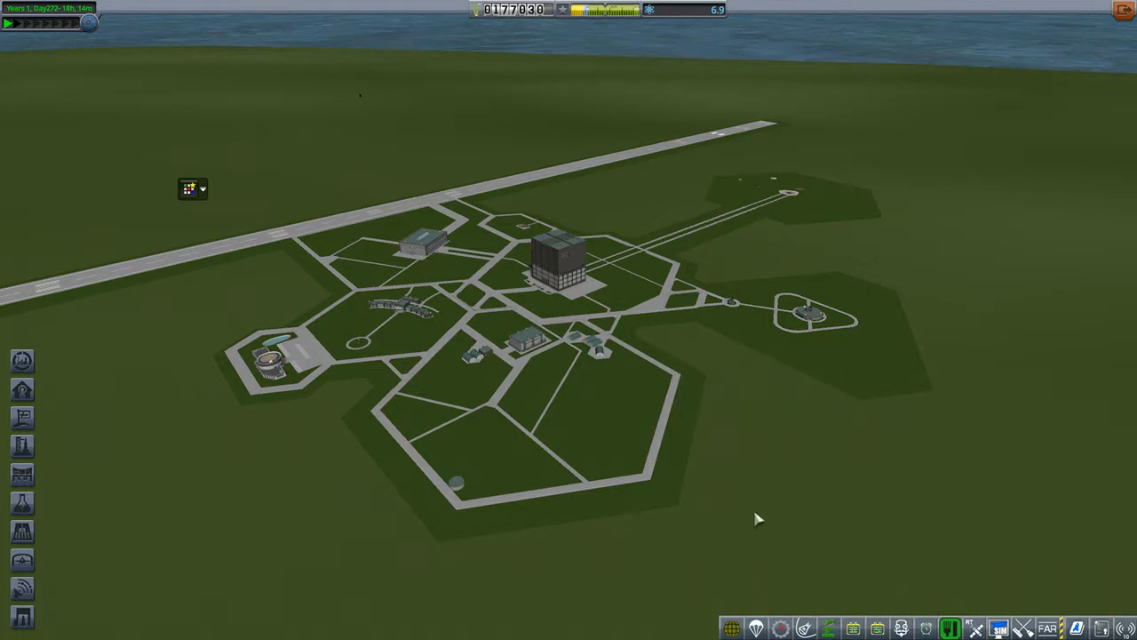
pyautogui.moveTo(780, 628)
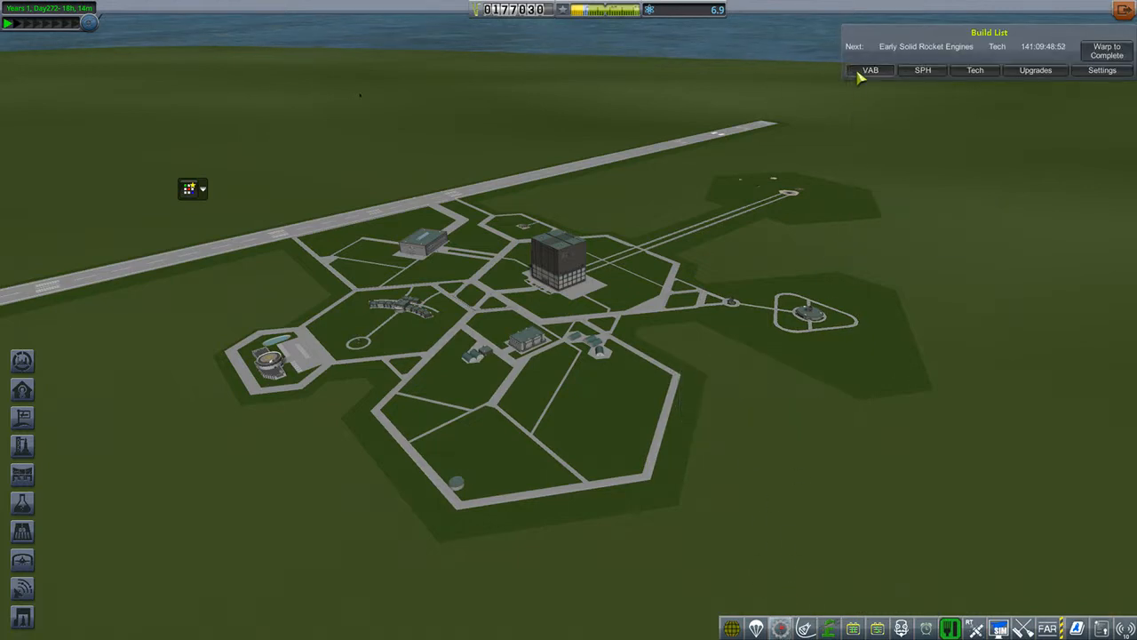
# Step: Show the VAB storage in the KCT build list and bring up the stored XASR/RD101's options
pyautogui.click(861, 75)
pyautogui.click(858, 149)
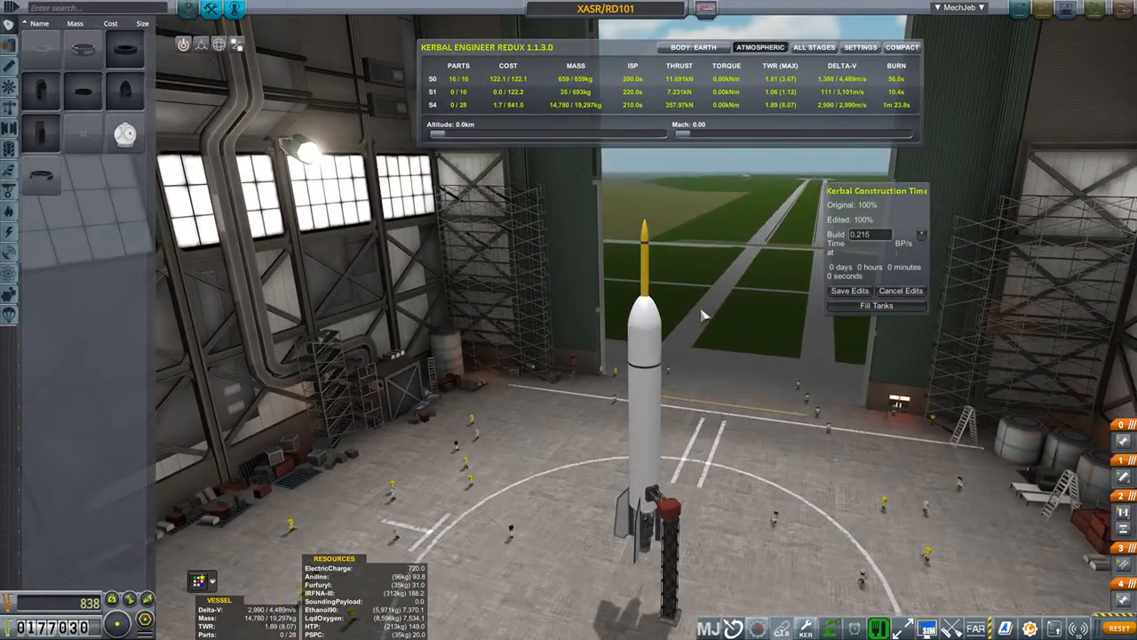
# Step: Empty the upper tank and refill it with sounding payload in the fuel editor
pyautogui.rightClick(646, 235)
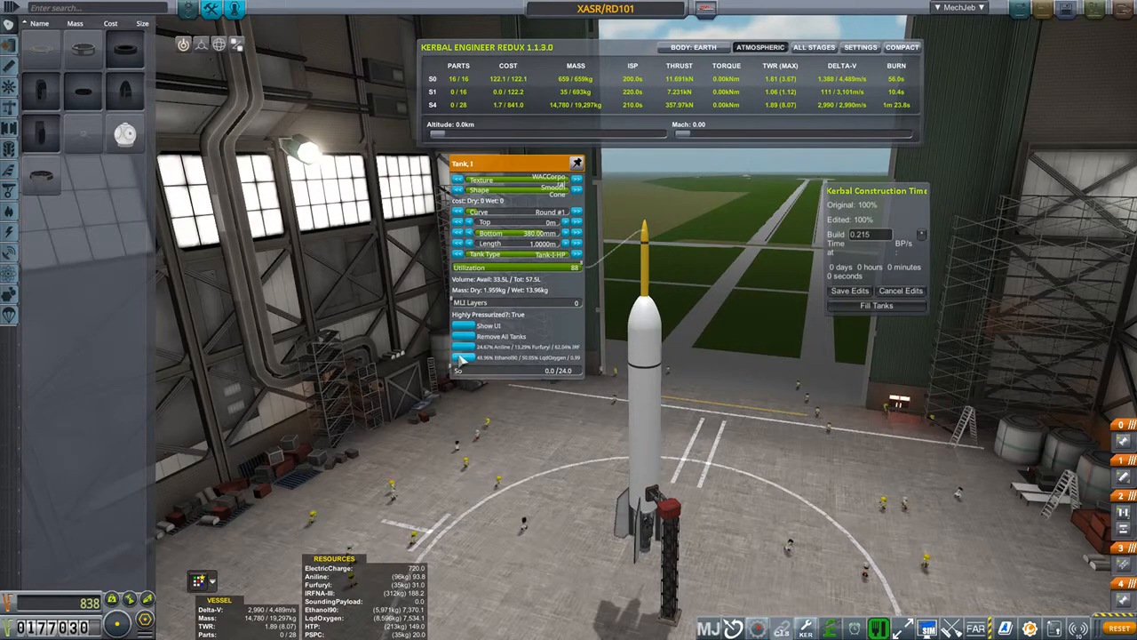
pyautogui.click(463, 326)
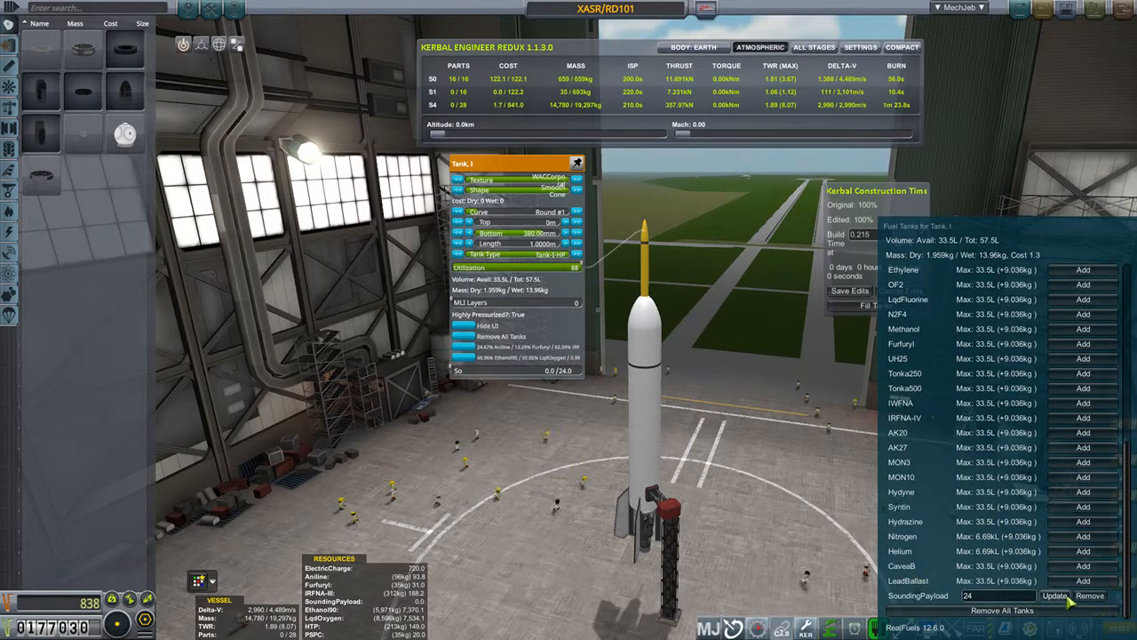
pyautogui.click(1070, 598)
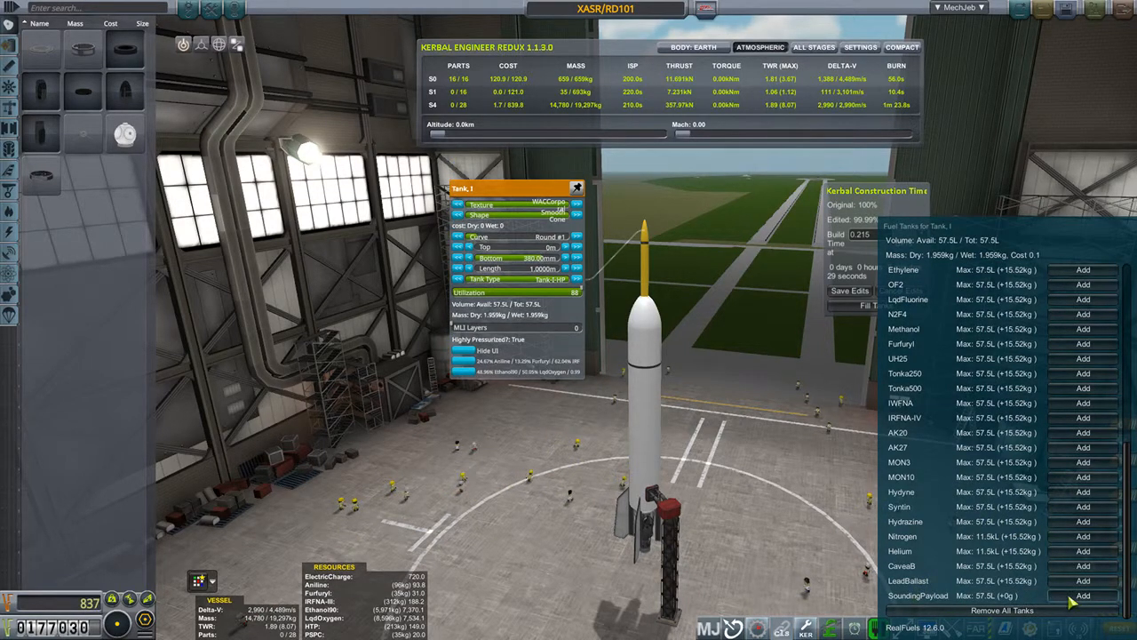
pyautogui.click(1067, 600)
pyautogui.write('1')
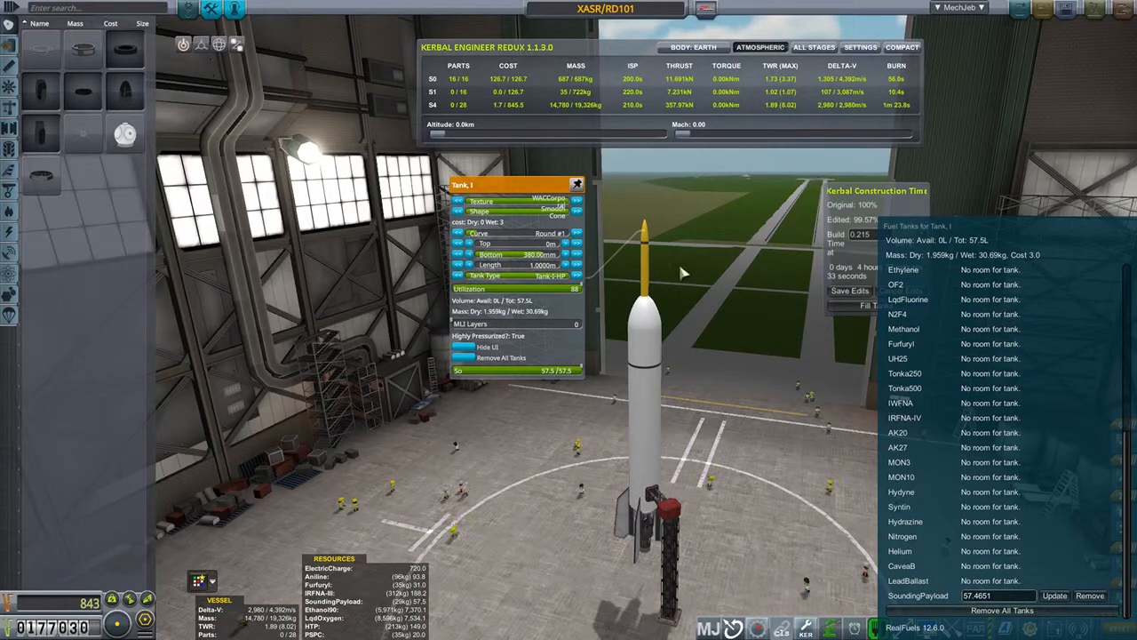
# Step: Adjust the tank length until it holds 59.6 units of sounding payload and close the tank window
pyautogui.click(567, 267)
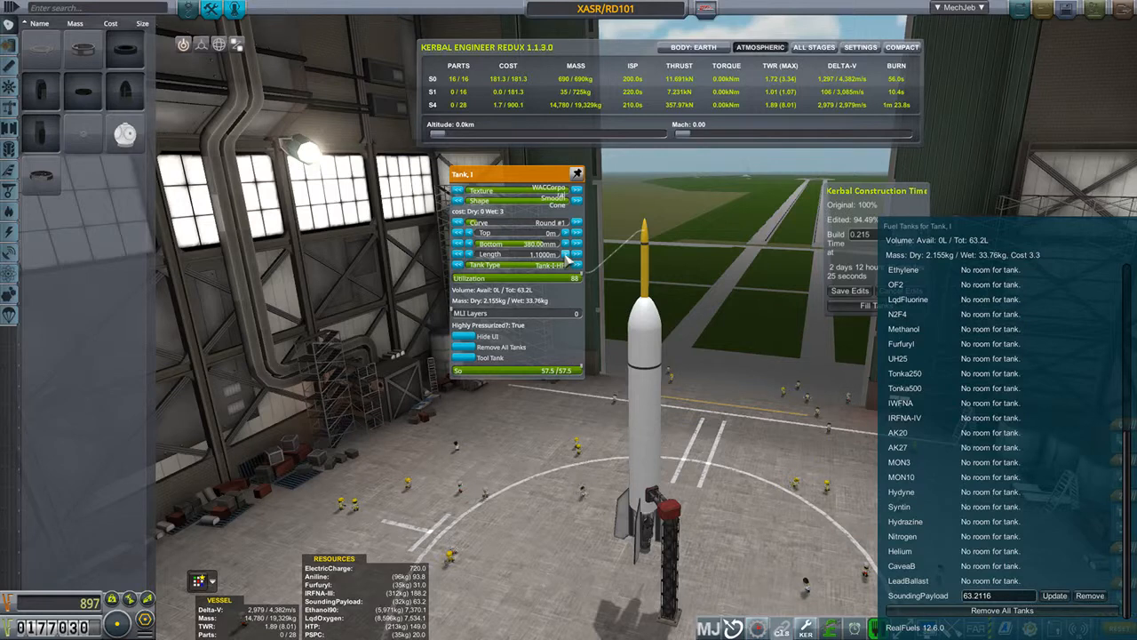
pyautogui.click(566, 254)
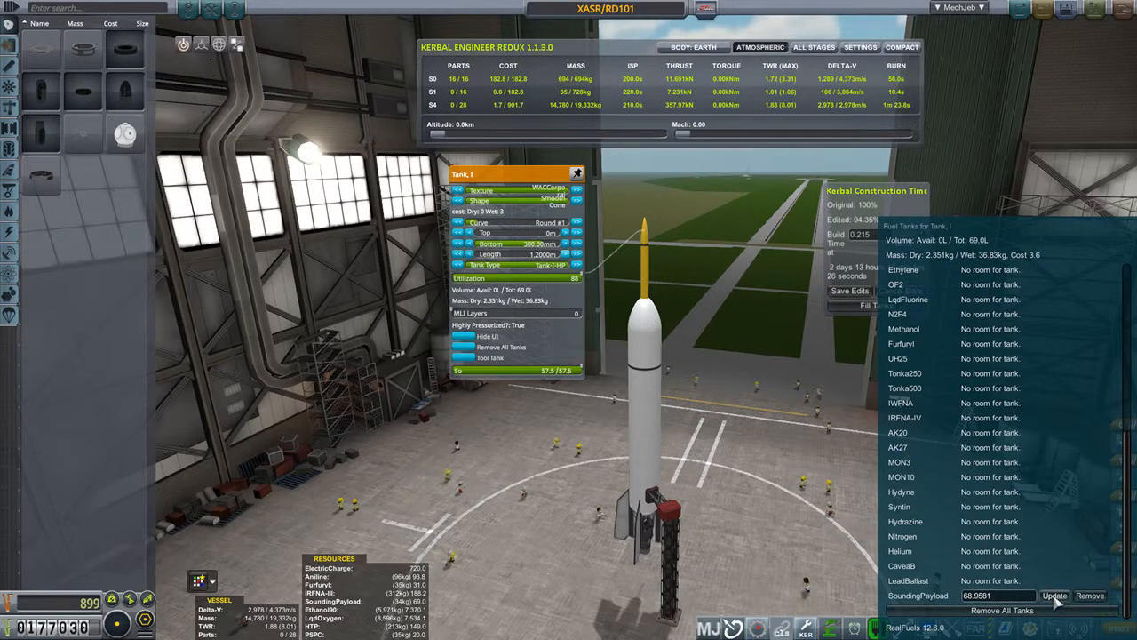
pyautogui.click(469, 255)
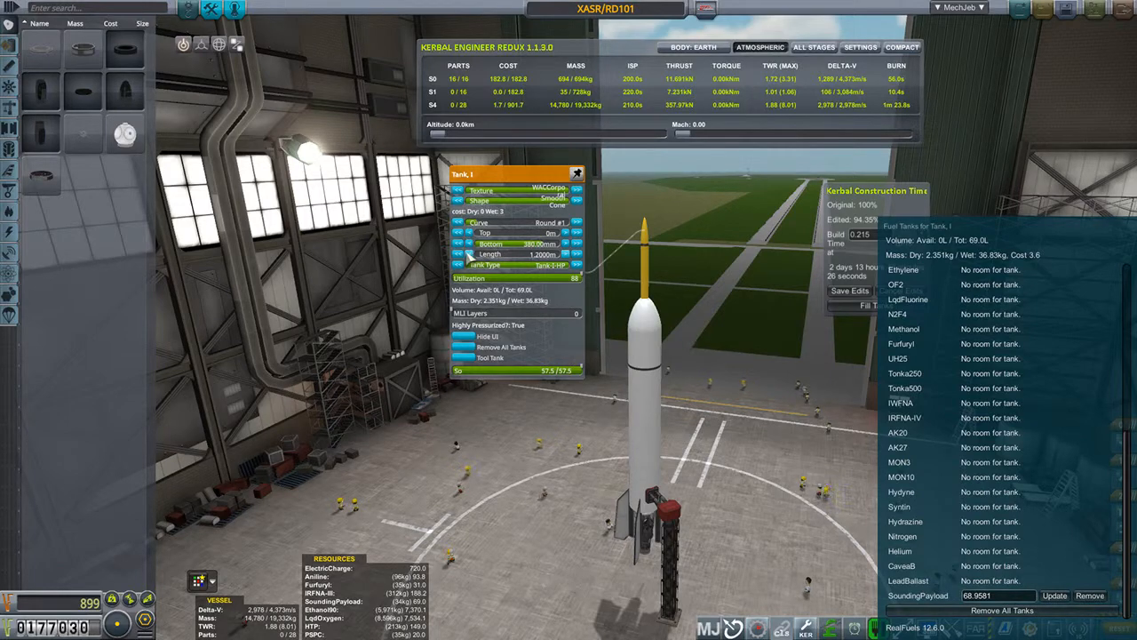
pyautogui.click(468, 254)
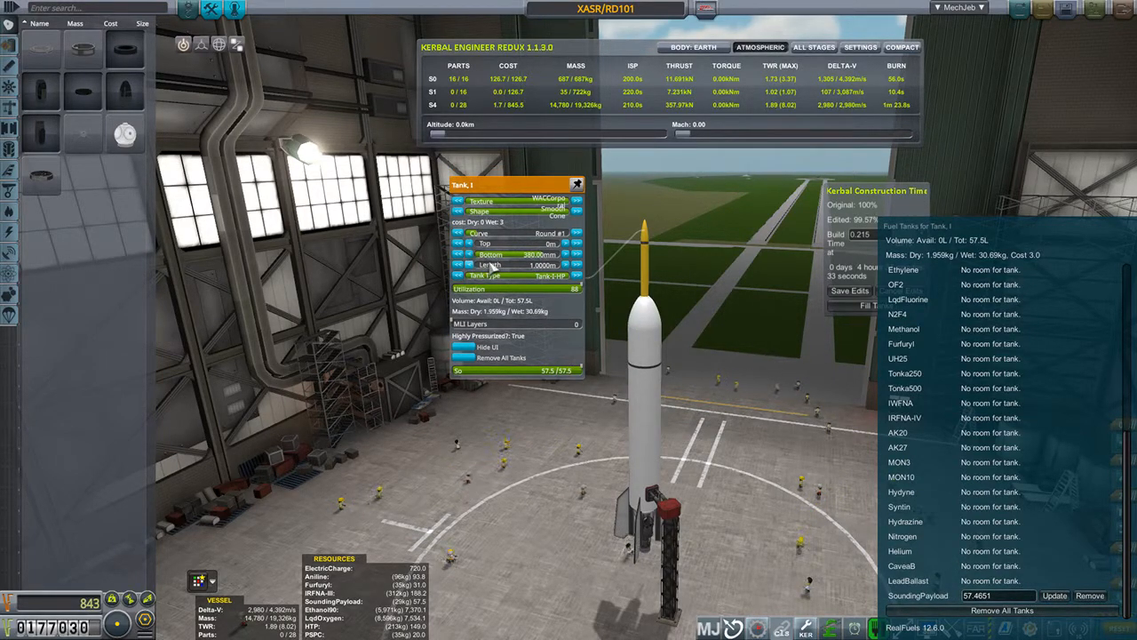
pyautogui.moveTo(489, 266); pyautogui.dragTo(511, 268)
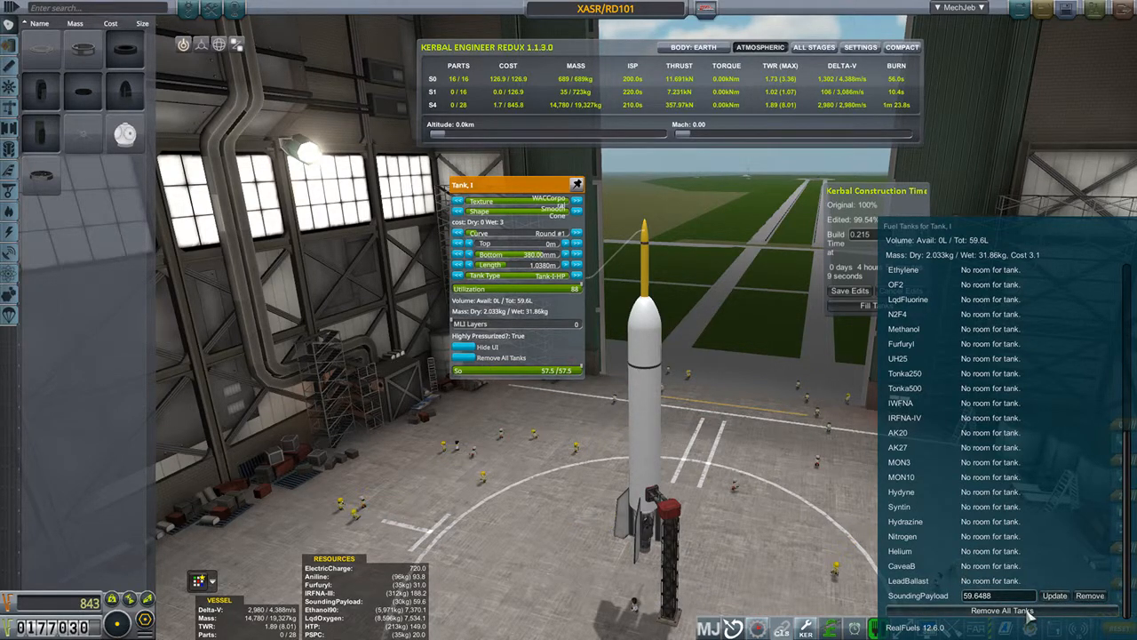
pyautogui.click(464, 352)
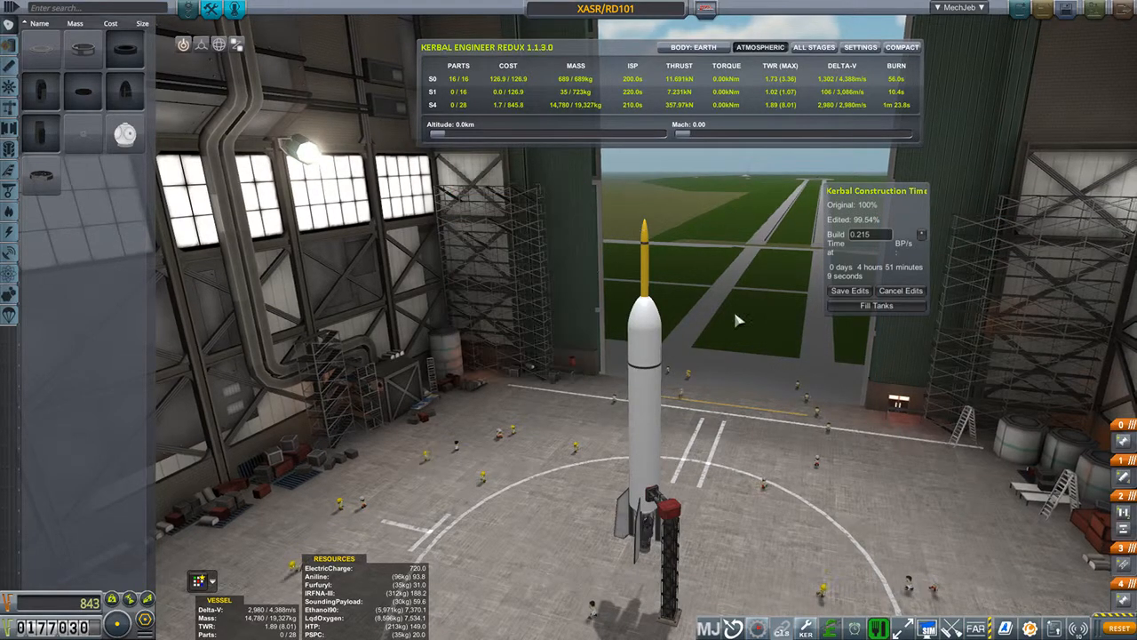
# Step: Inspect the payload tank's properties before leaving the VAB
pyautogui.rightClick(646, 236)
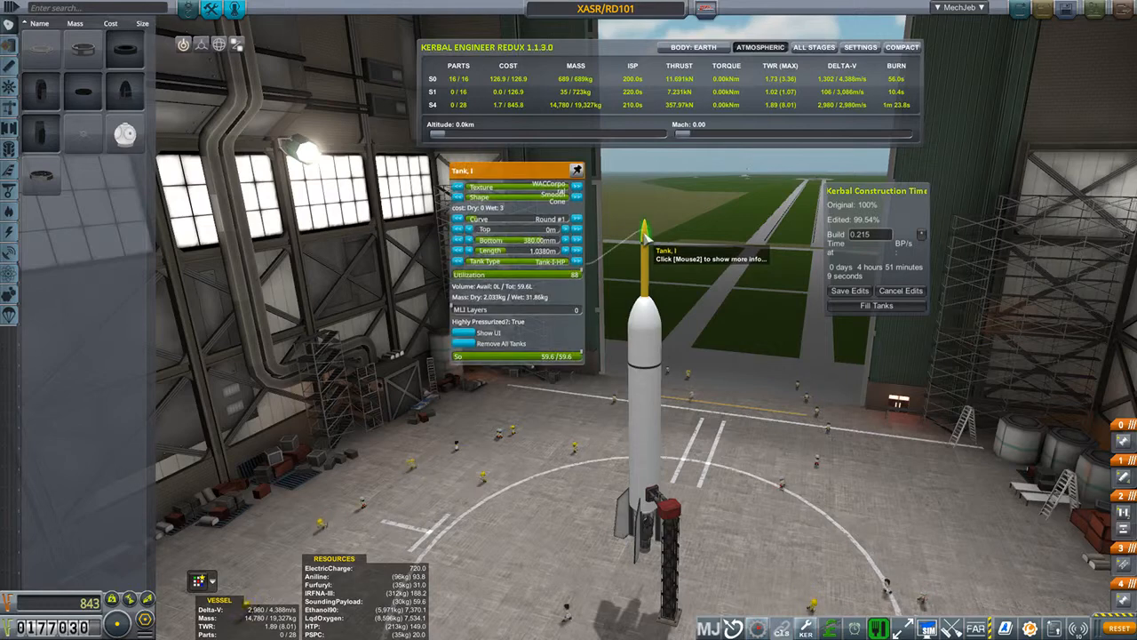
pyautogui.moveTo(951, 627)
pyautogui.scroll(-3, 1009, 495)
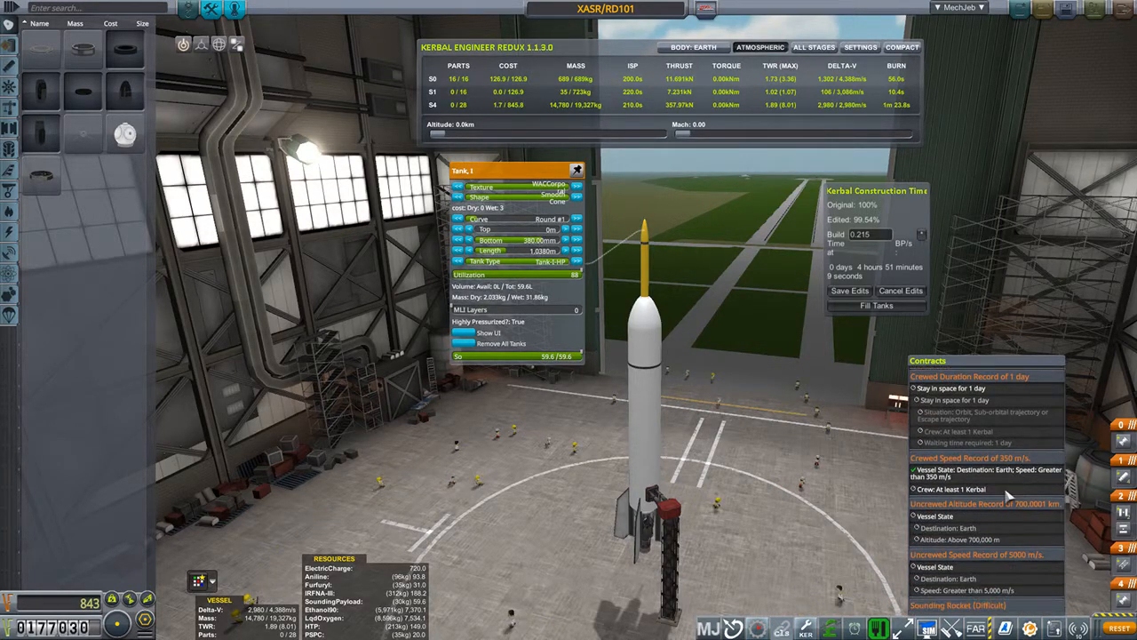
pyautogui.scroll(-3, 1009, 495)
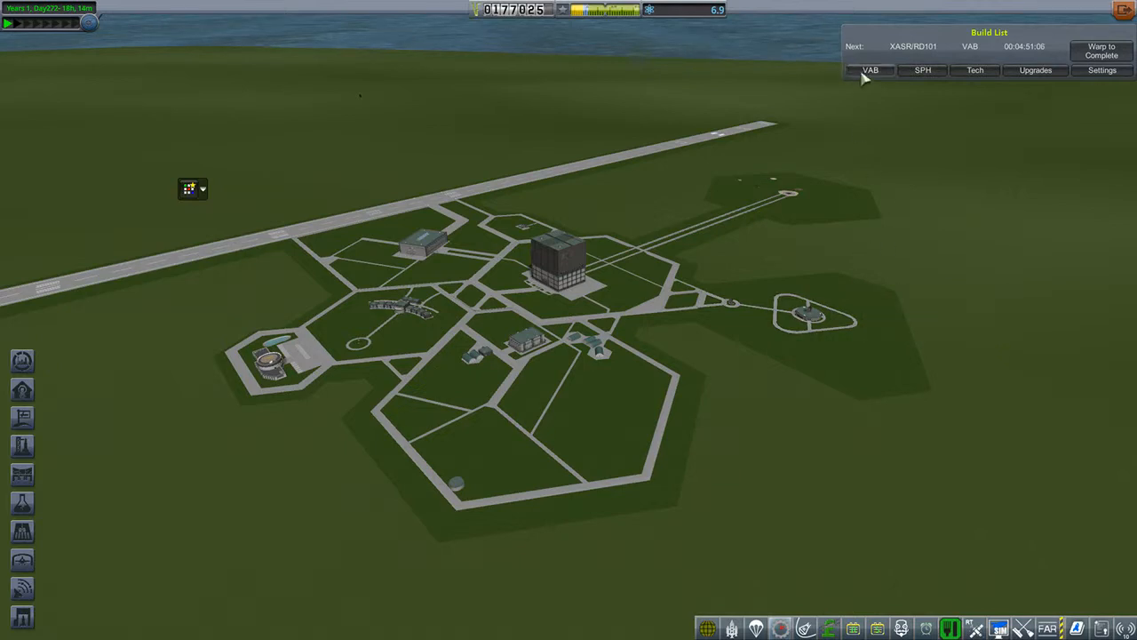
# Step: Warp until XASR/RD101 is built, enable attitude stabilisation and launch it from the pad
pyautogui.click(1102, 51)
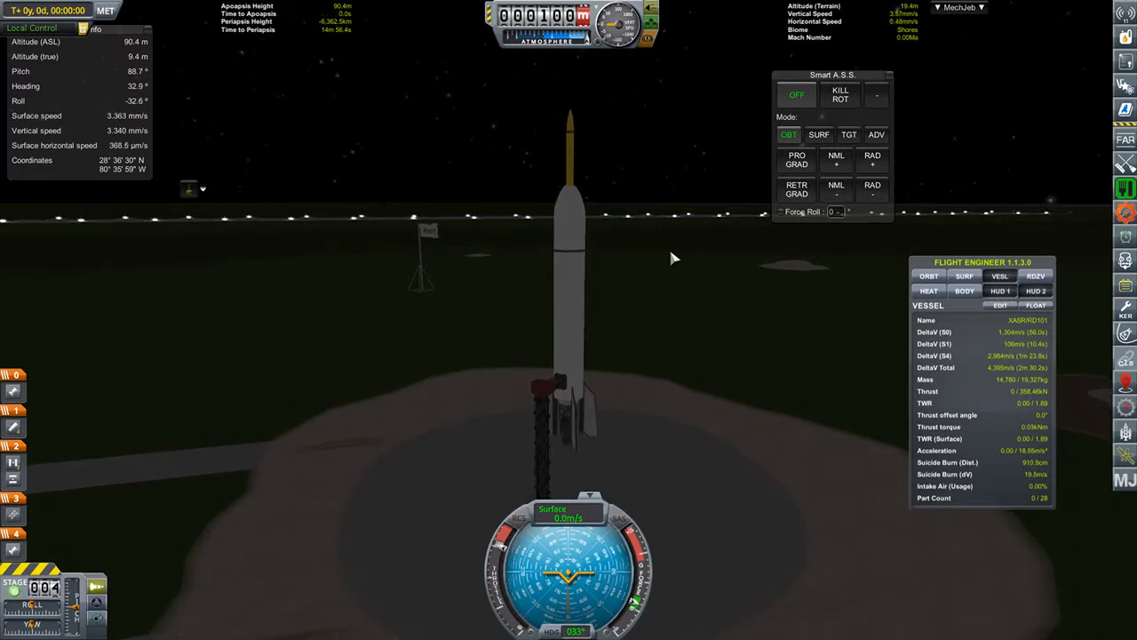
pyautogui.press('t')
pyautogui.press('Left')
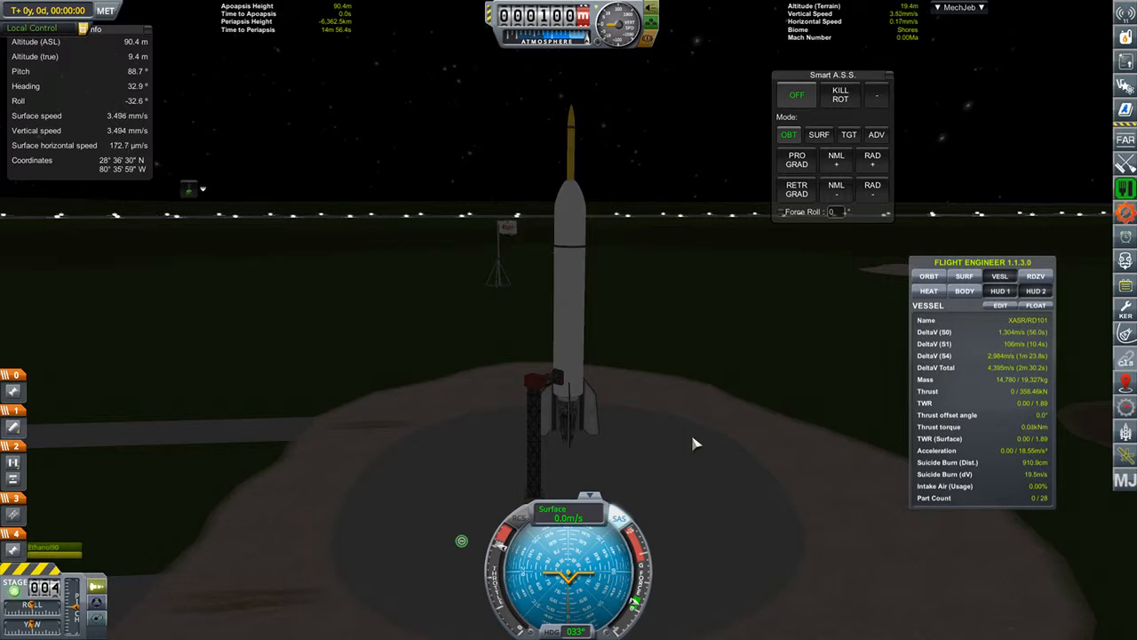
pyautogui.press('space')
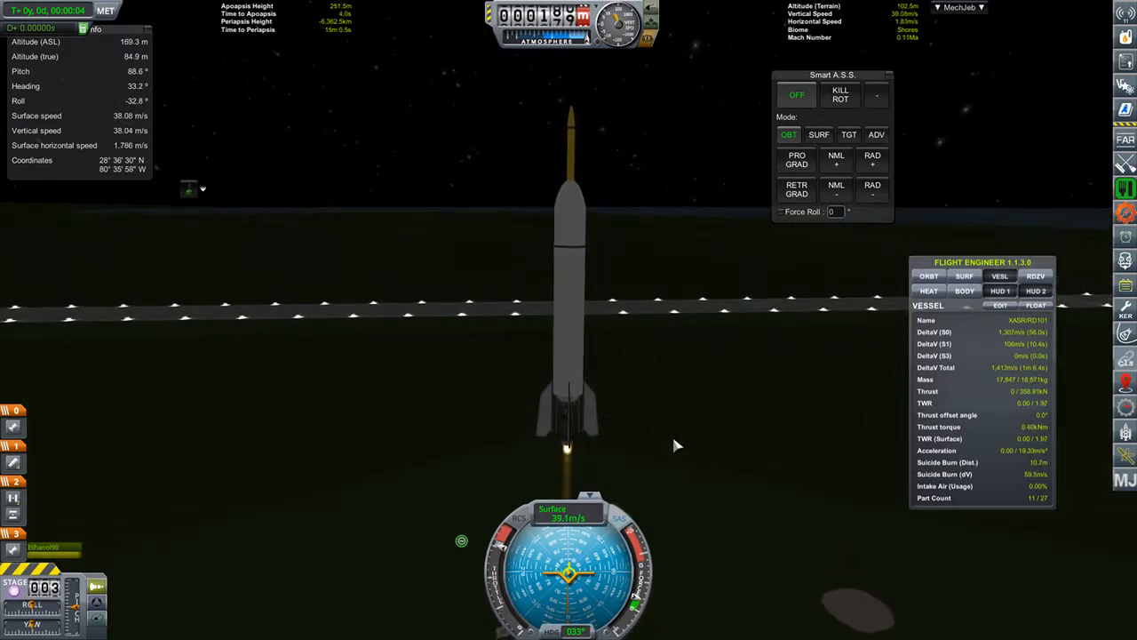
# Step: Check the engine's details and show the parts reliability readout during ascent
pyautogui.rightClick(569, 430)
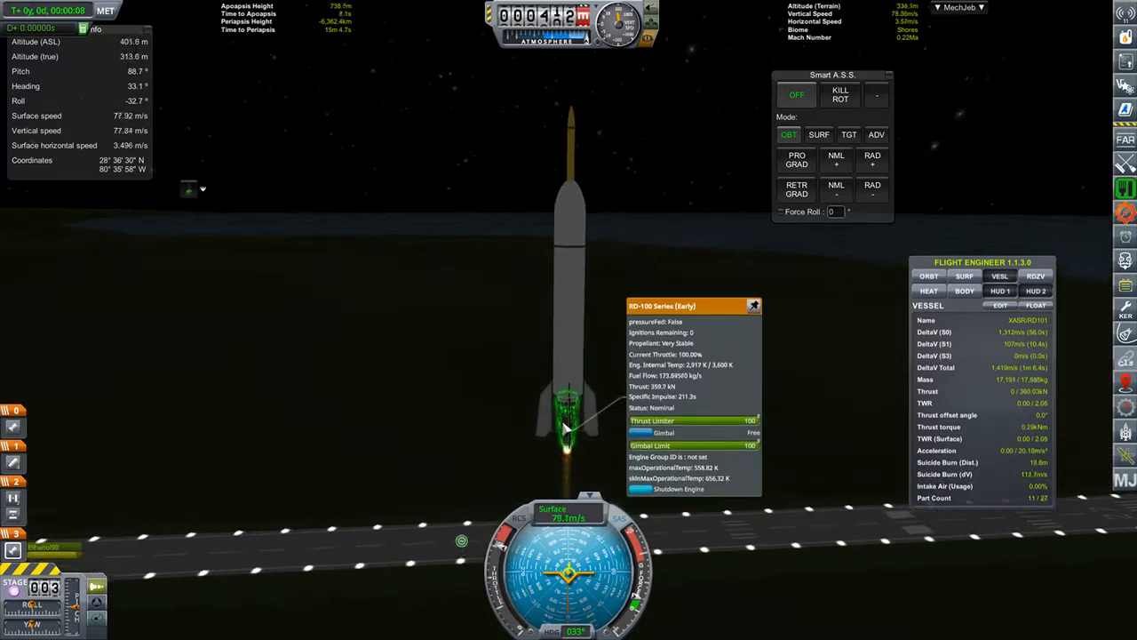
pyautogui.click(1126, 432)
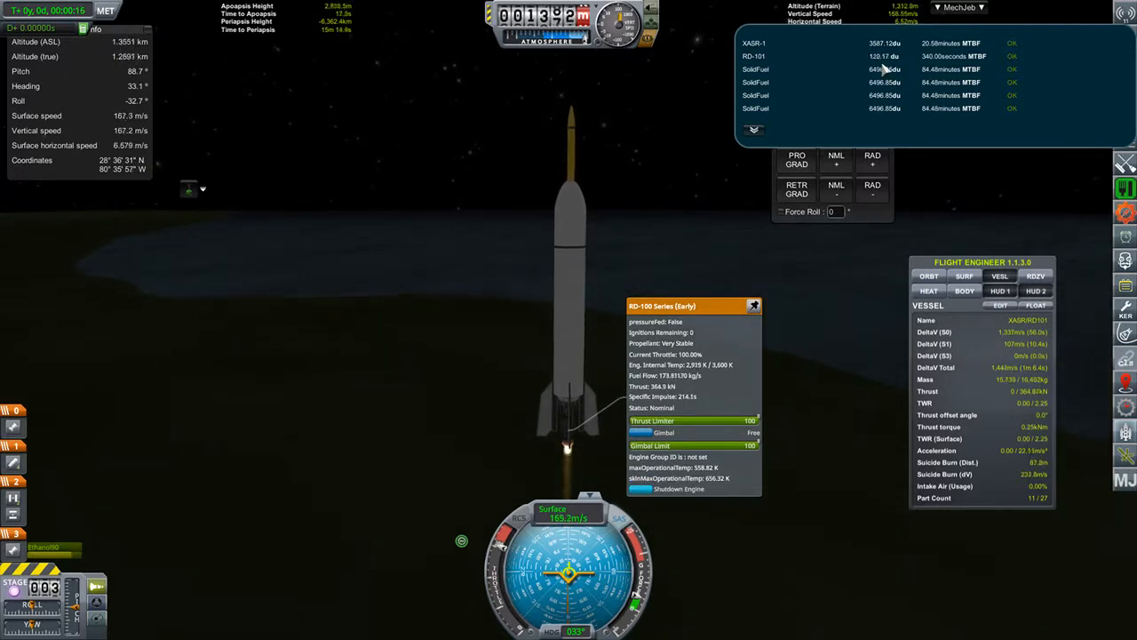
pyautogui.click(687, 171)
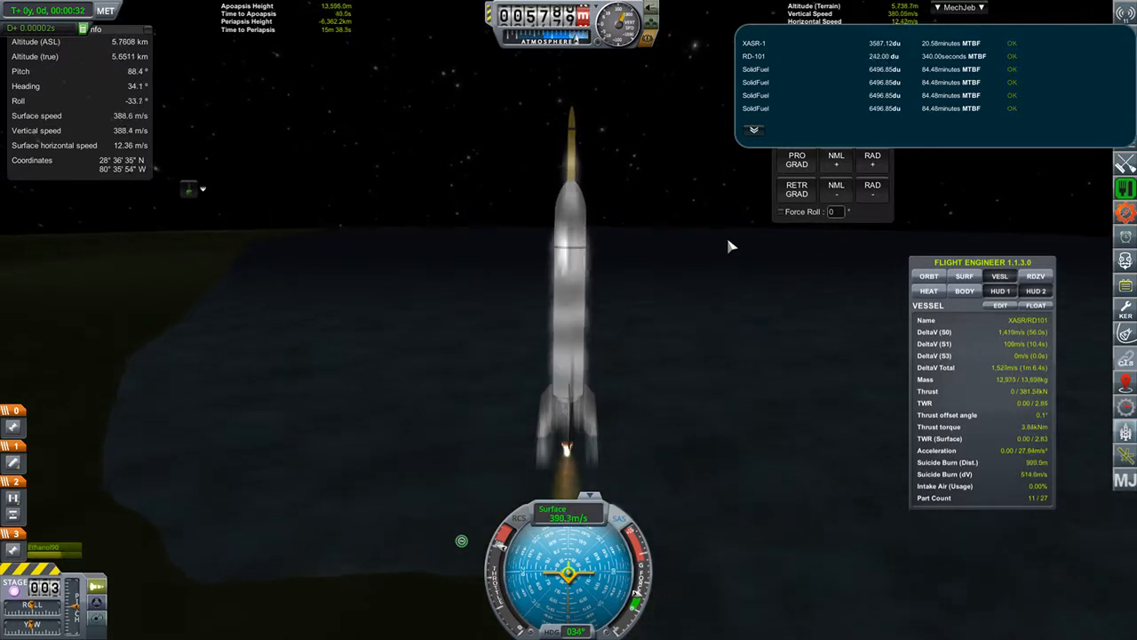
# Step: Alternate between 2x time warp and normal speed while climbing past 80 km
pyautogui.press(',')
pyautogui.press('.')
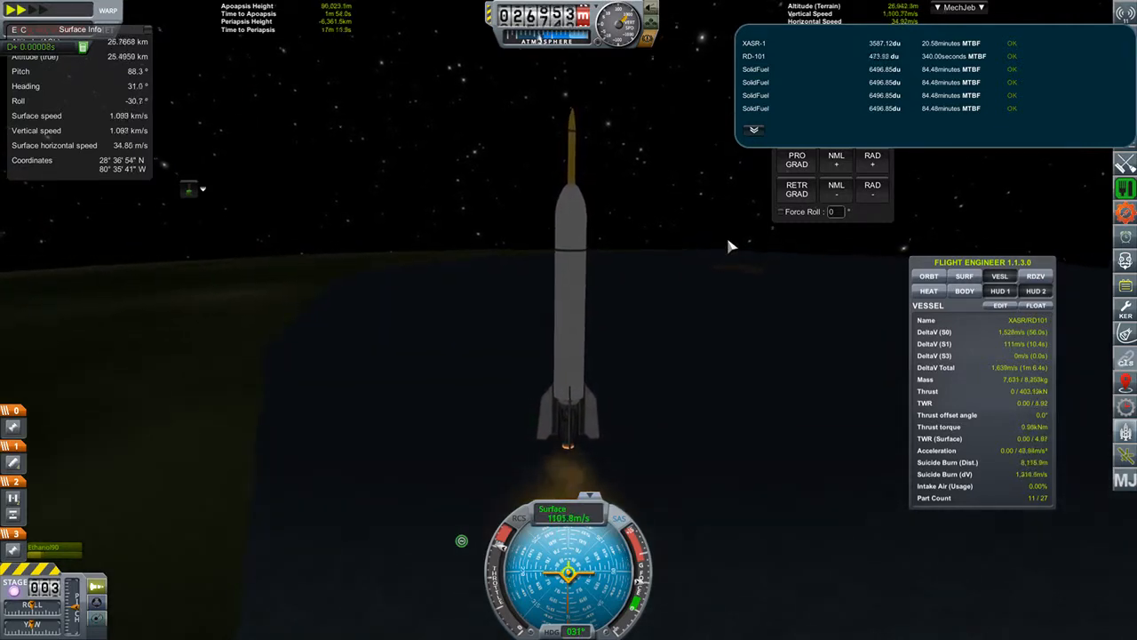
pyautogui.press('/')
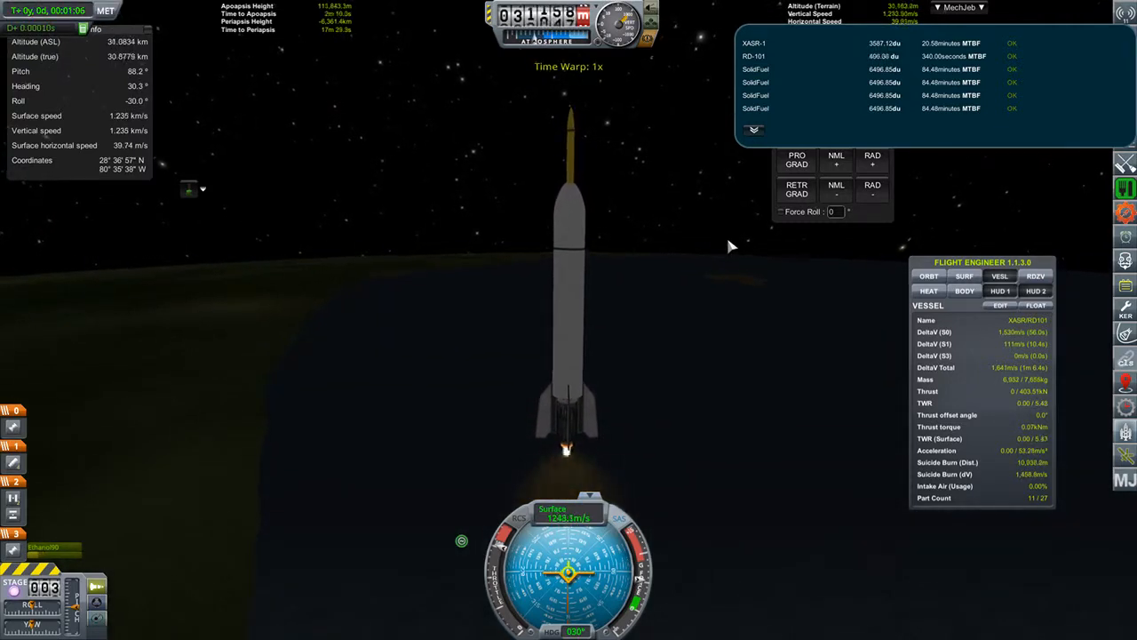
pyautogui.press('.')
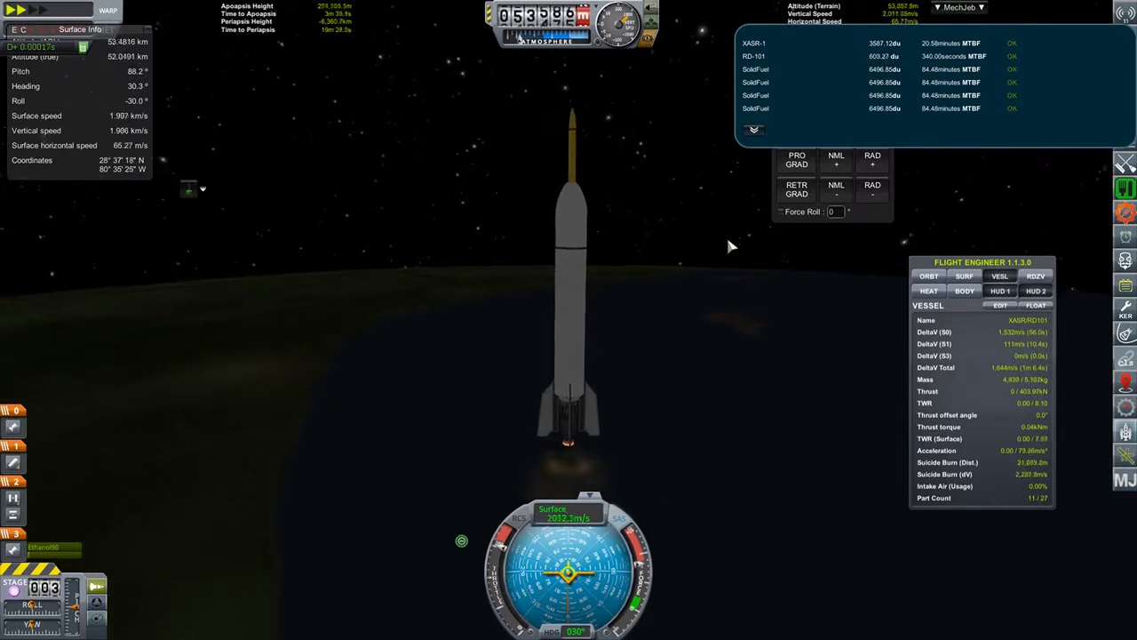
pyautogui.press('/')
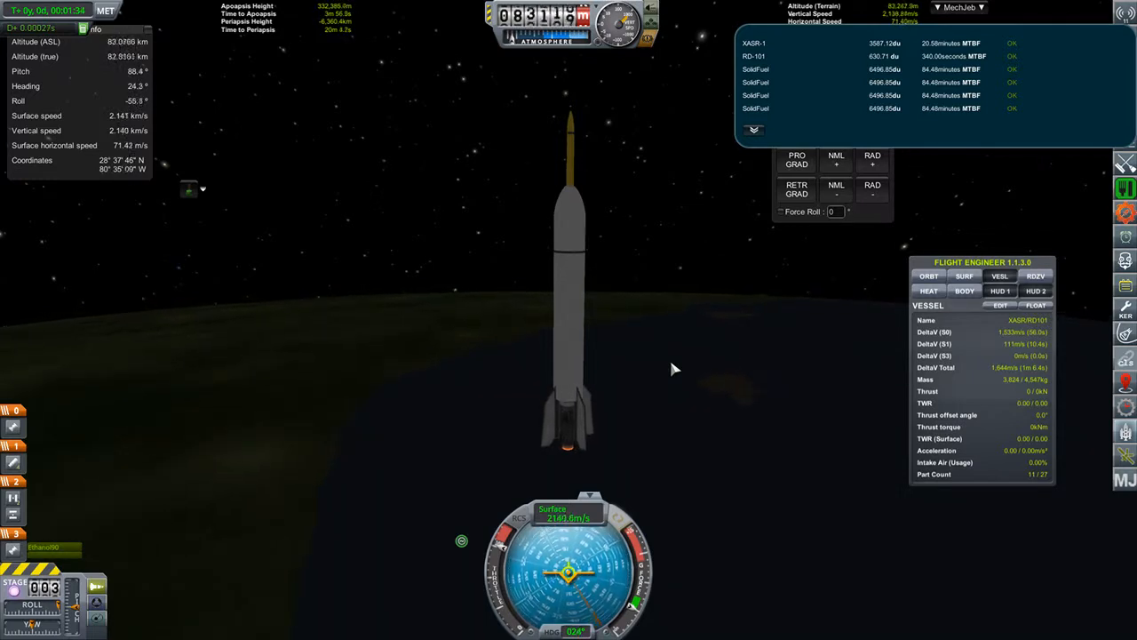
# Step: Stage away the spent booster and fairing and fire the final payload stage
pyautogui.press('space')
pyautogui.press('space')
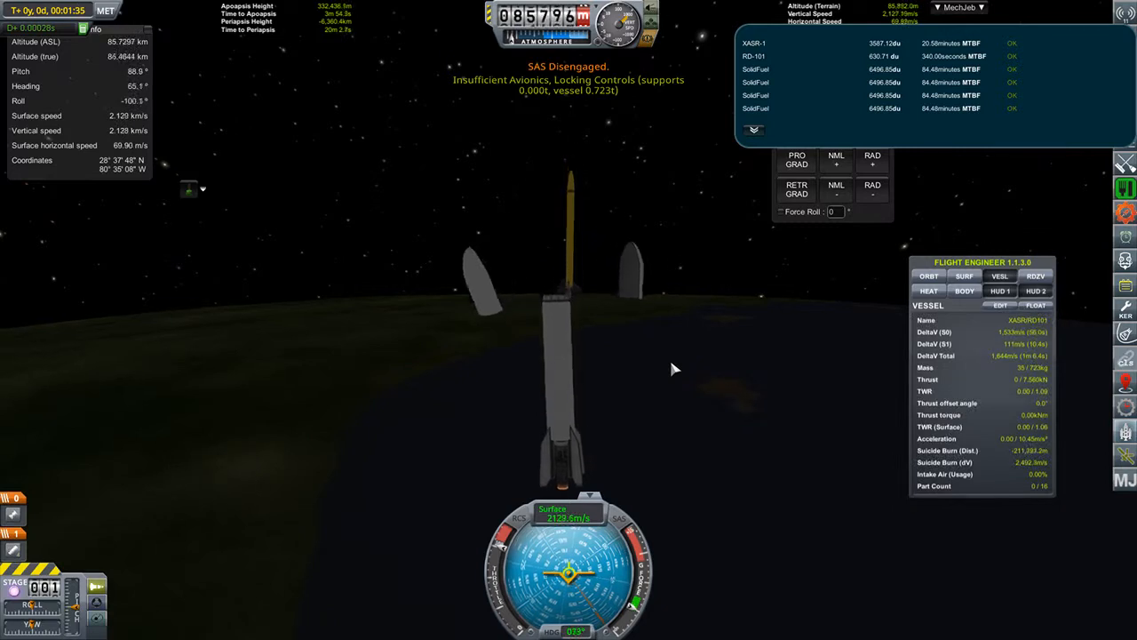
pyautogui.press('space')
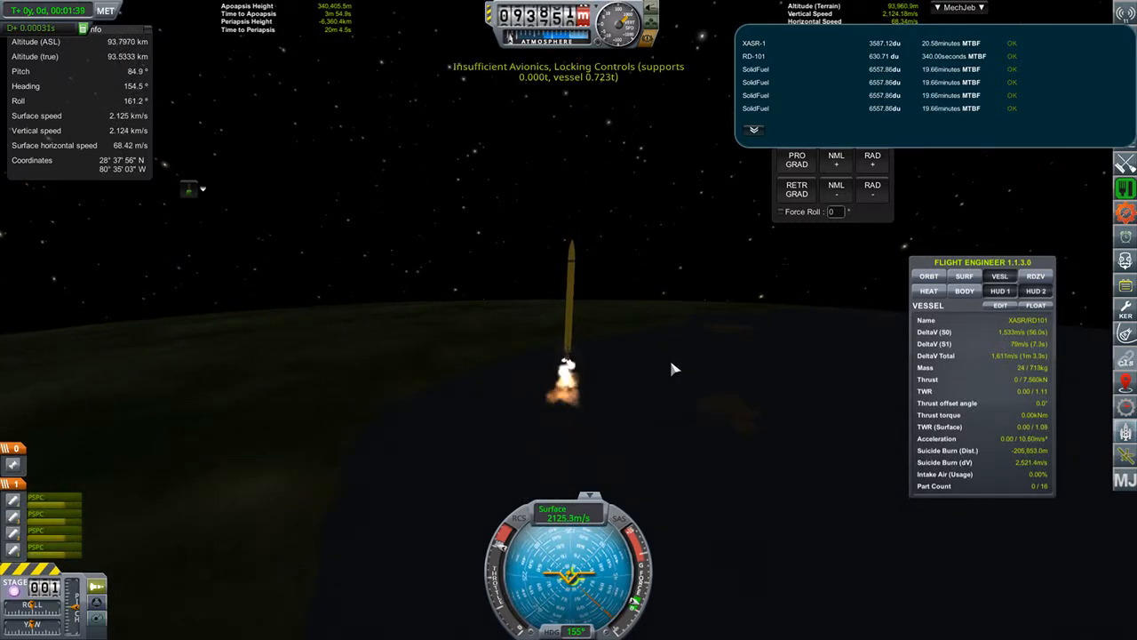
pyautogui.press('space')
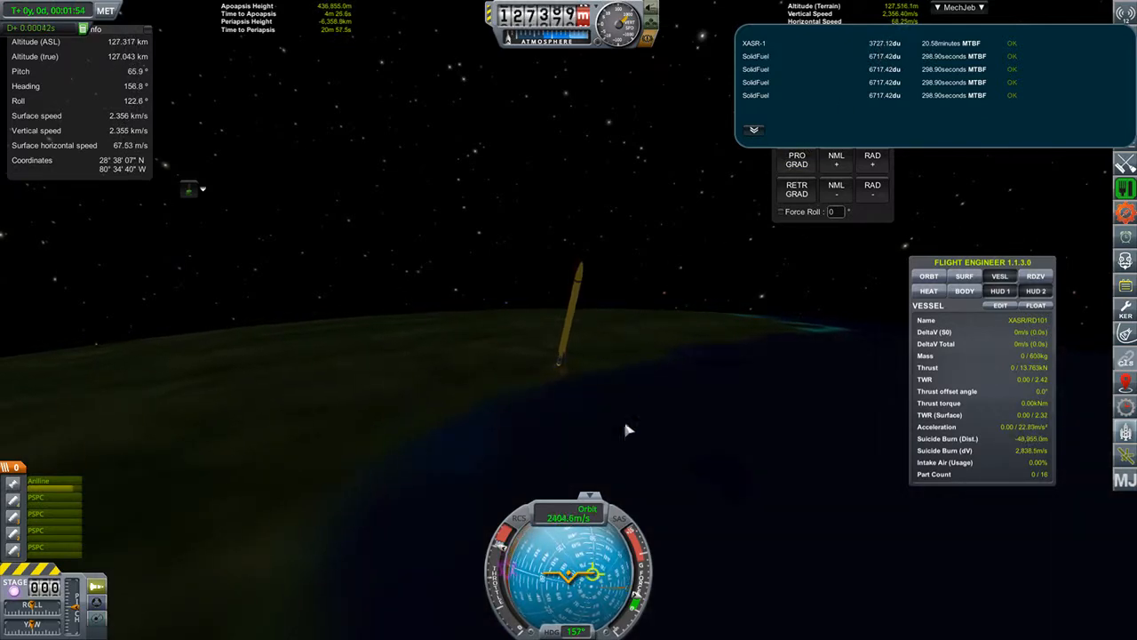
# Step: Coast above 250 km under 2x time warp while viewing the rising payload
pyautogui.moveTo(577, 413)
pyautogui.mouseDown()
pyautogui.moveTo(622, 387)
pyautogui.moveTo(666, 389)
pyautogui.moveTo(532, 405)
pyautogui.mouseUp()
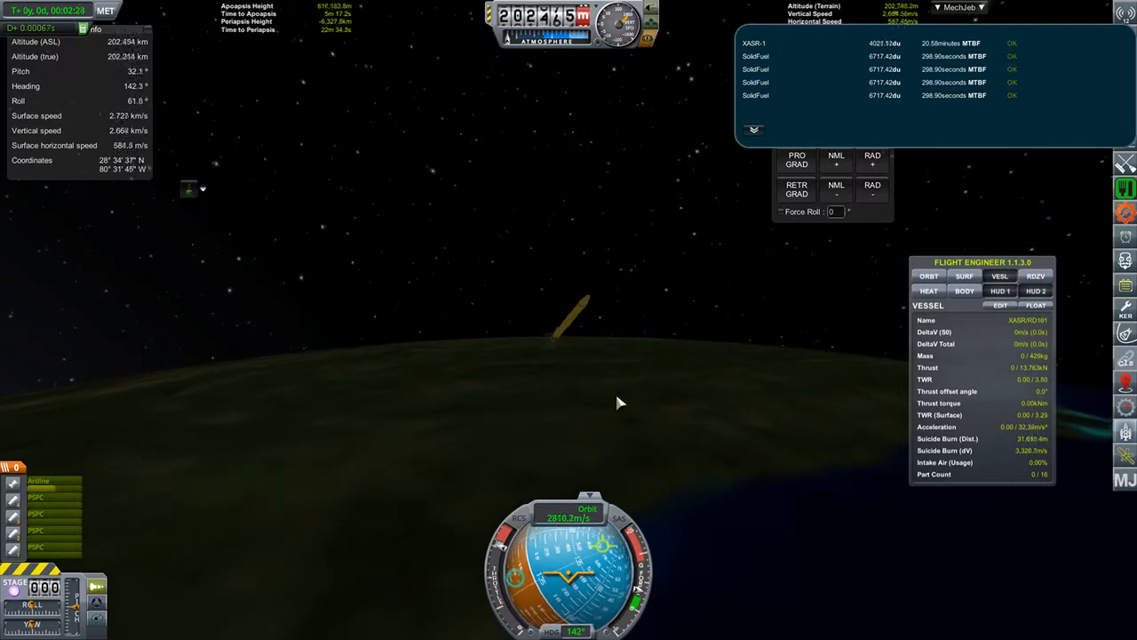
pyautogui.press('.')
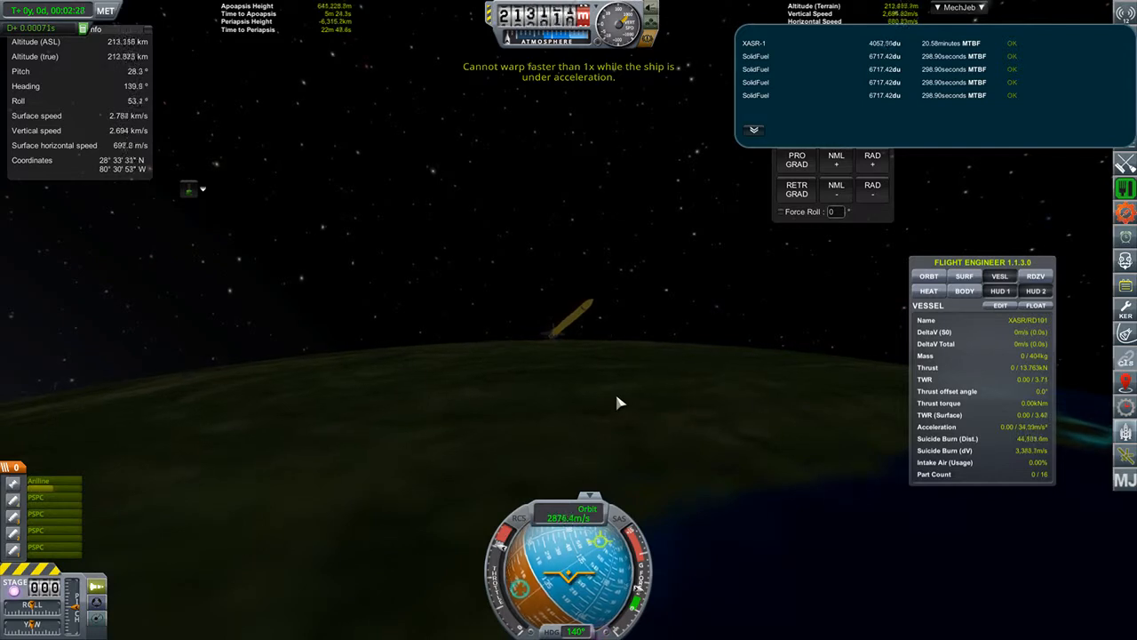
pyautogui.press('.')
pyautogui.press('.')
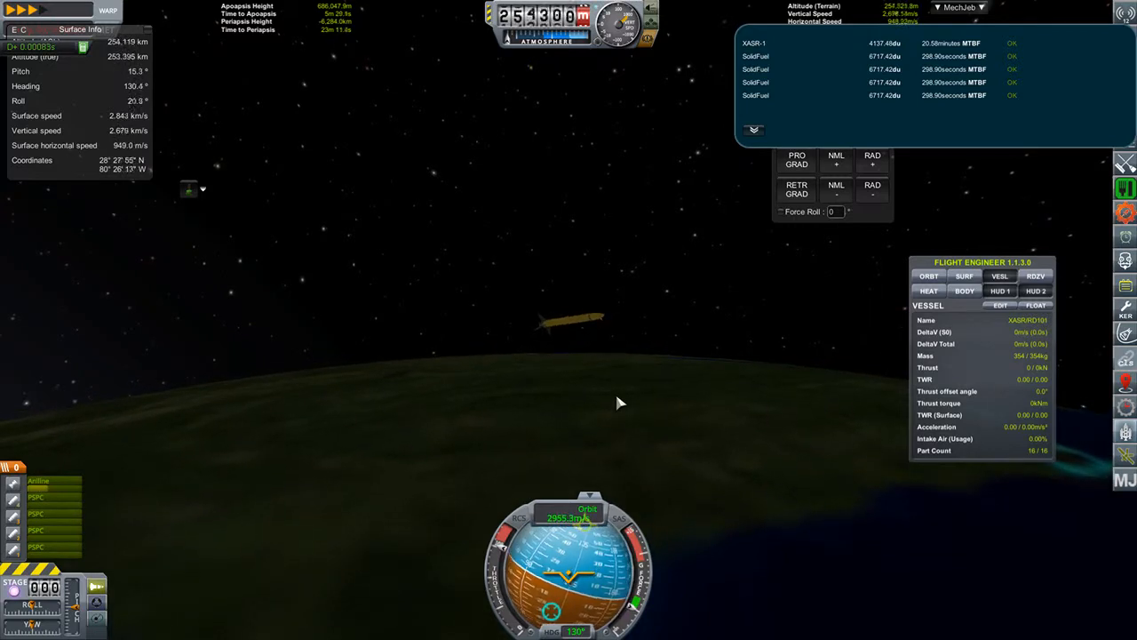
# Step: Close the reliability readout and check the contracts list as warp rises
pyautogui.click(1099, 444)
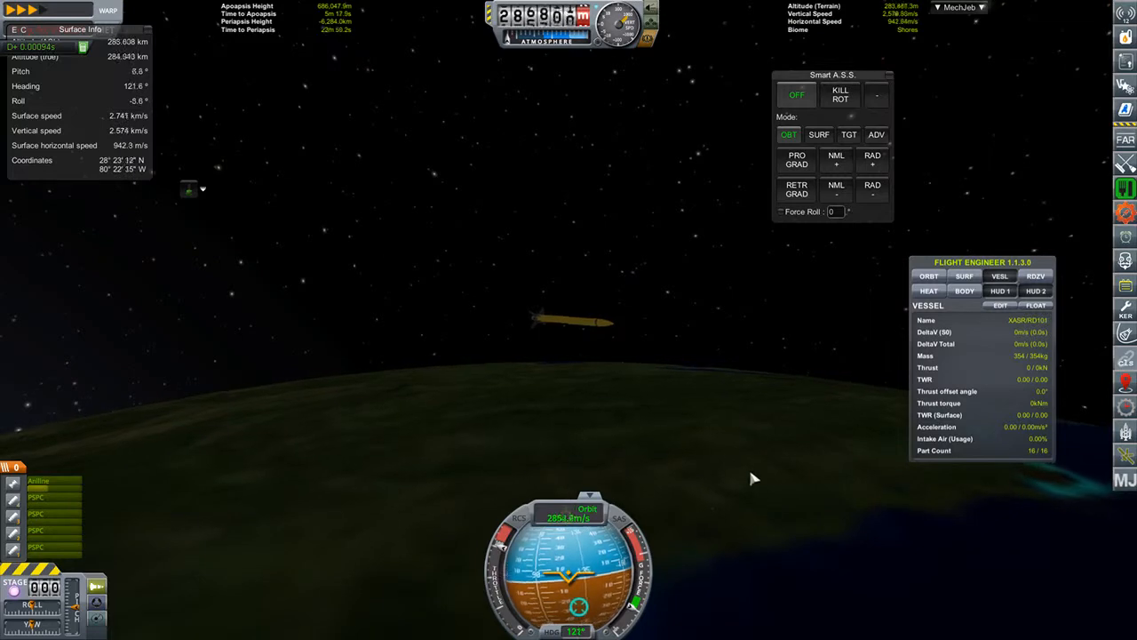
pyautogui.click(1124, 80)
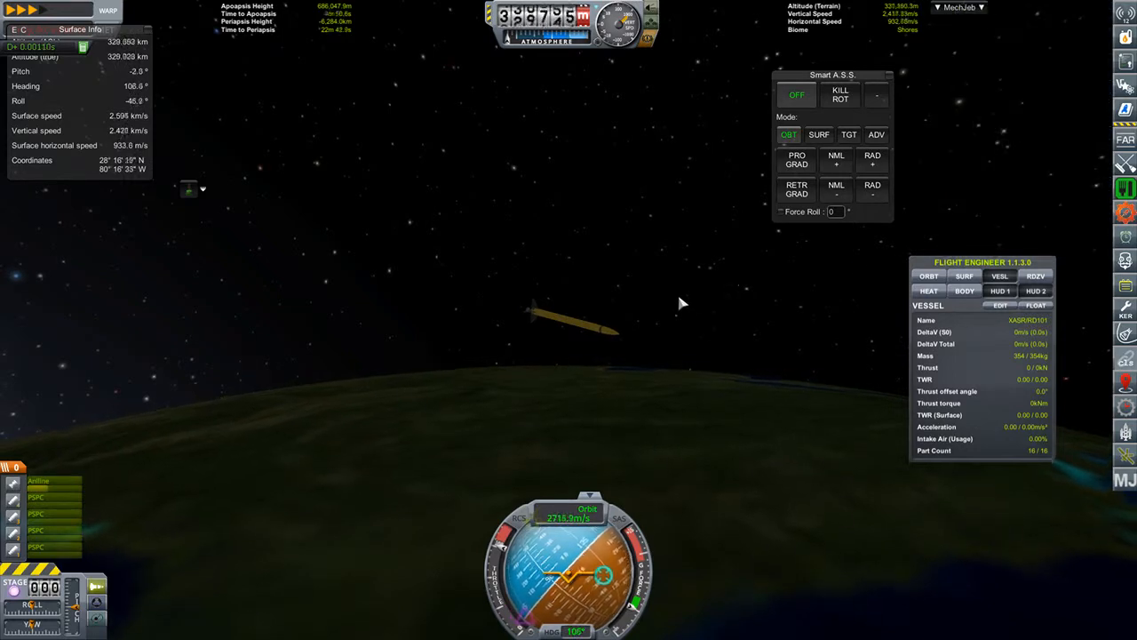
pyautogui.press('Escape')
pyautogui.press('Escape')
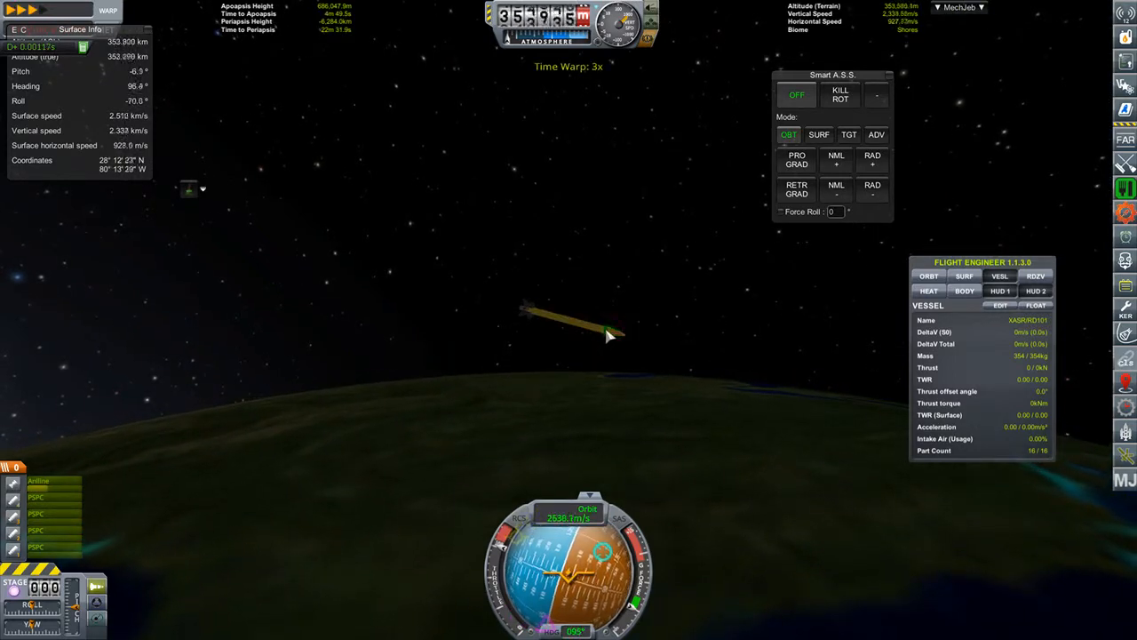
# Step: Trigger Range Safety on the Aerobee telemetry unit to destroy the rocket past 360 km
pyautogui.rightClick(609, 335)
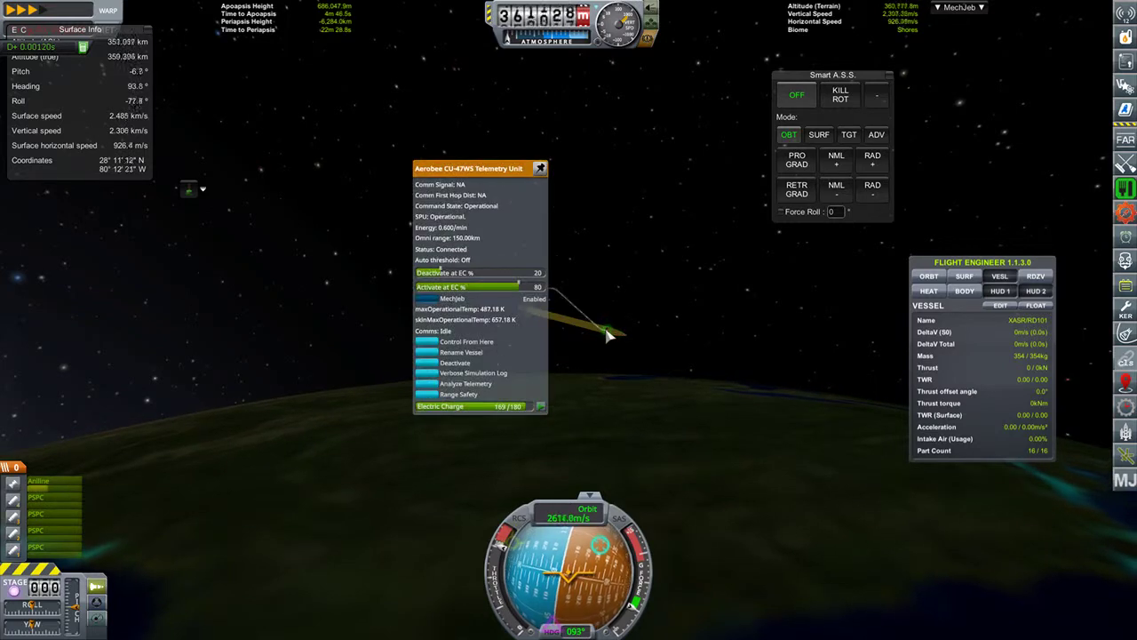
pyautogui.click(429, 394)
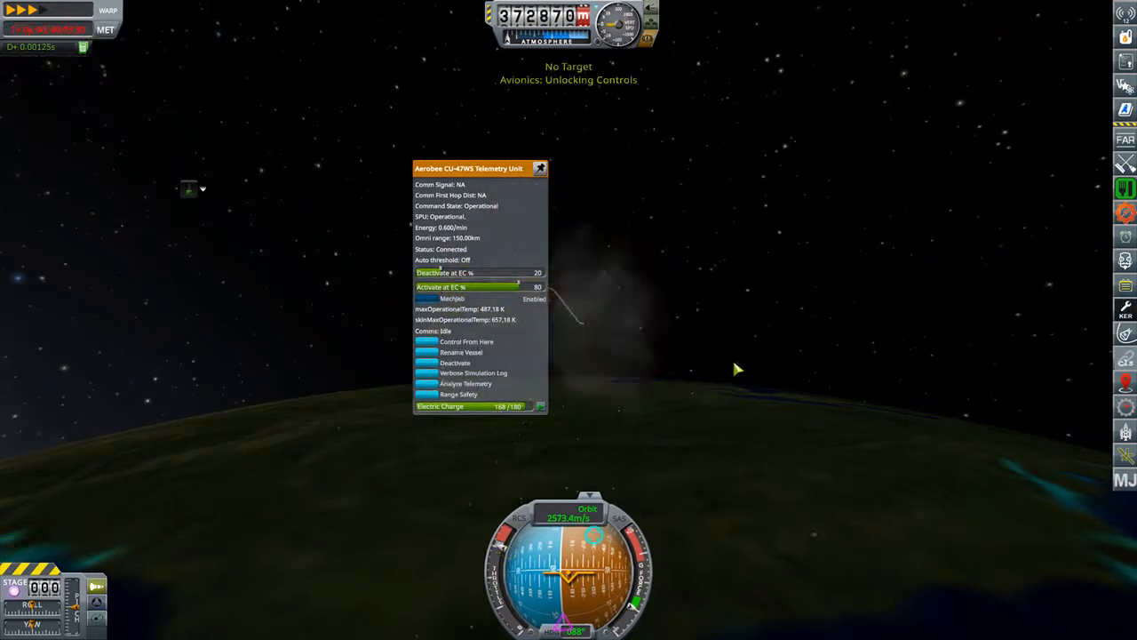